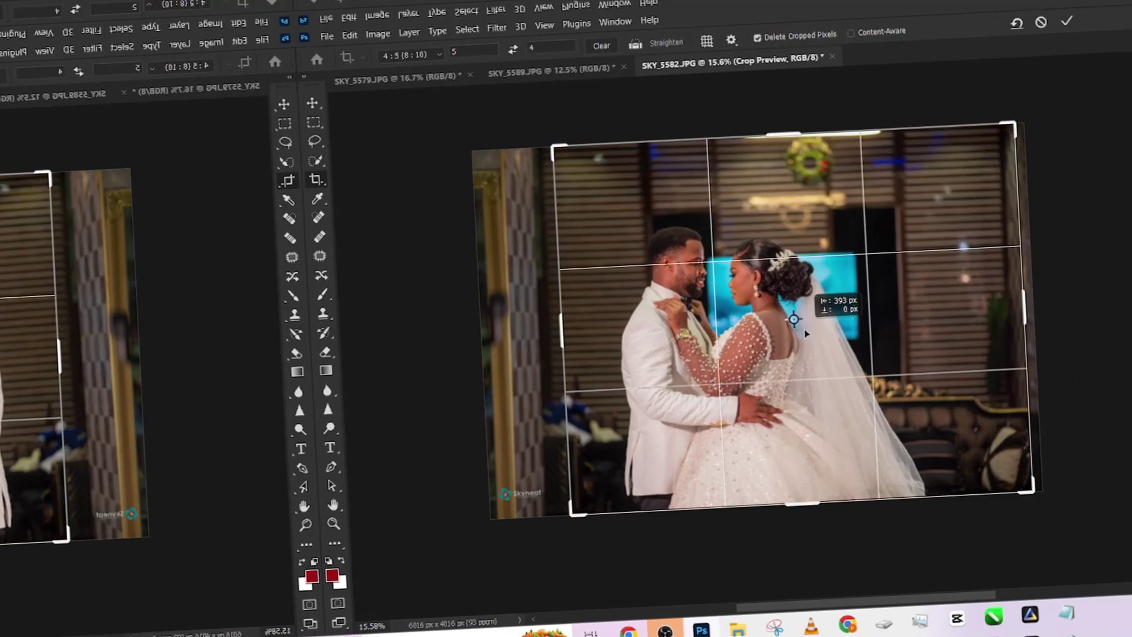
Apply the 5:4 crop to SKY_5582.JPG and start the Camera Raw filter on it.
{"action": "key", "text": "Return"}
{"action": "left_click", "coordinate": [526, 28]}
{"action": "left_click", "coordinate": [587, 127]}
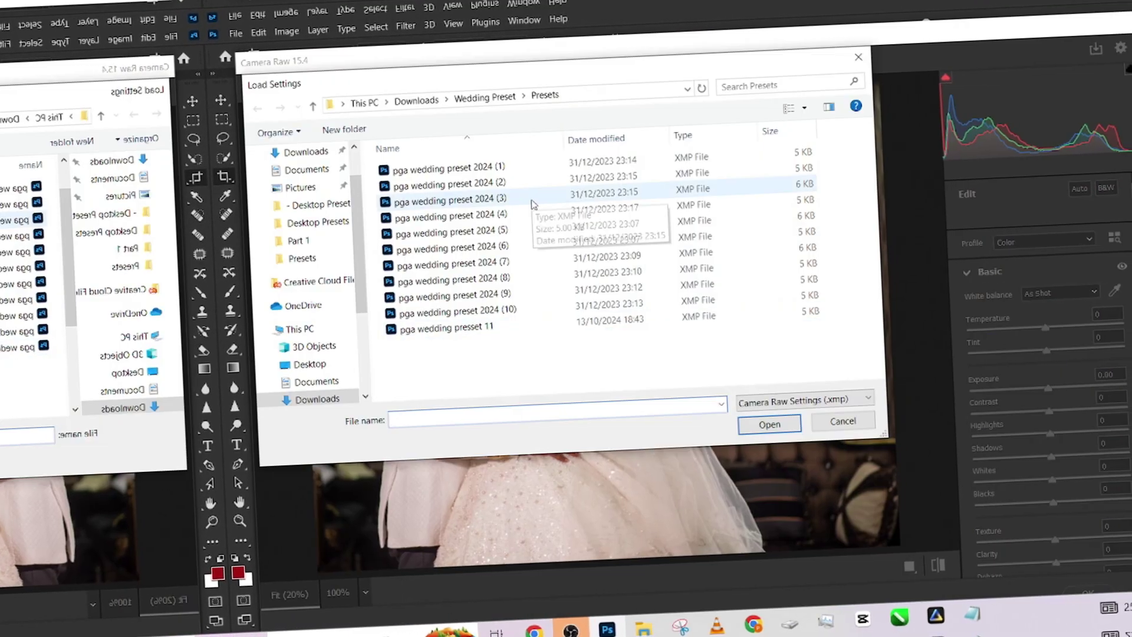
Load the wedding settings file "pga wedding presset 11" into Camera Raw.
{"action": "double_click", "coordinate": [505, 197]}
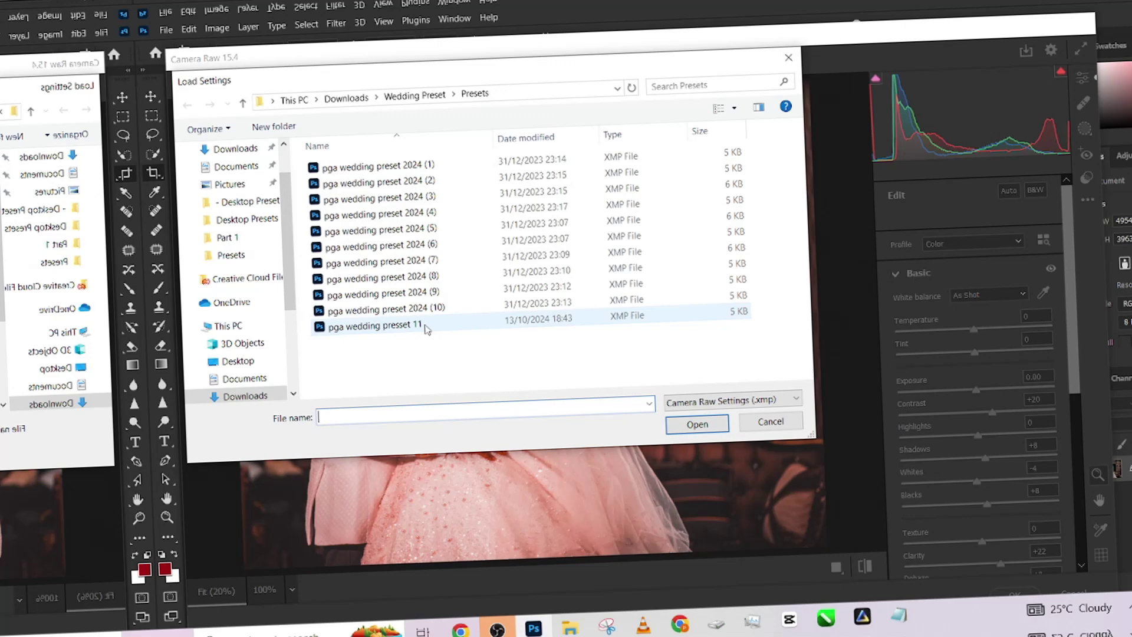
{"action": "double_click", "coordinate": [425, 324]}
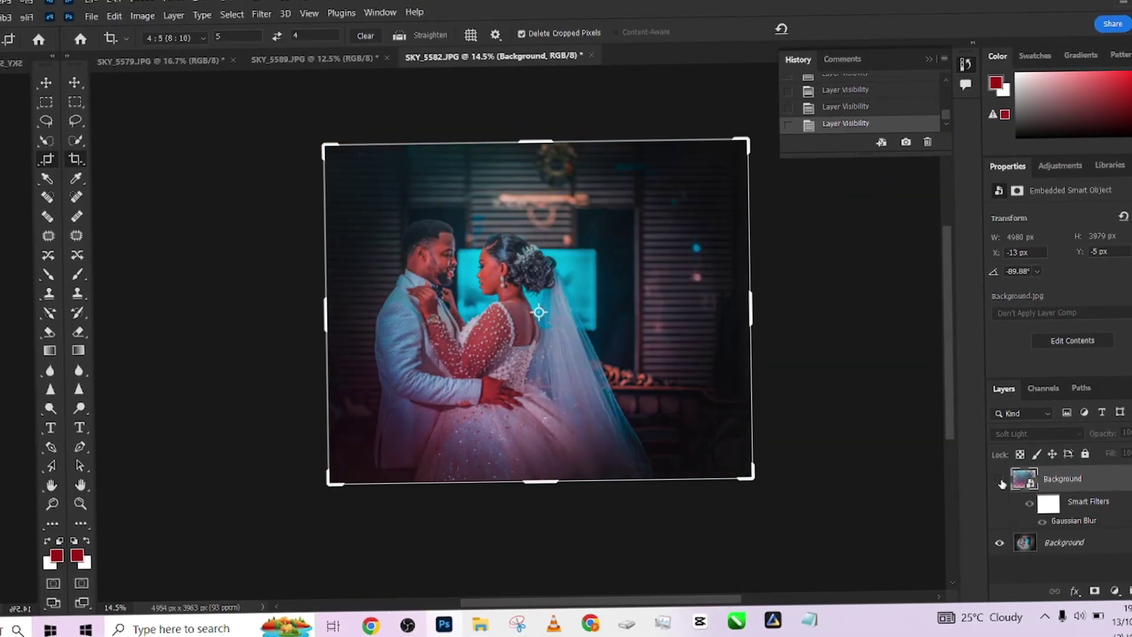
Set the blurred Background overlay layer's fill to 73% and cycle through its blend modes.
{"action": "mouse_move", "coordinate": [1117, 471]}
{"action": "left_mouse_down"}
{"action": "mouse_move", "coordinate": [1103, 472]}
{"action": "mouse_move", "coordinate": [1127, 476]}
{"action": "left_mouse_up"}
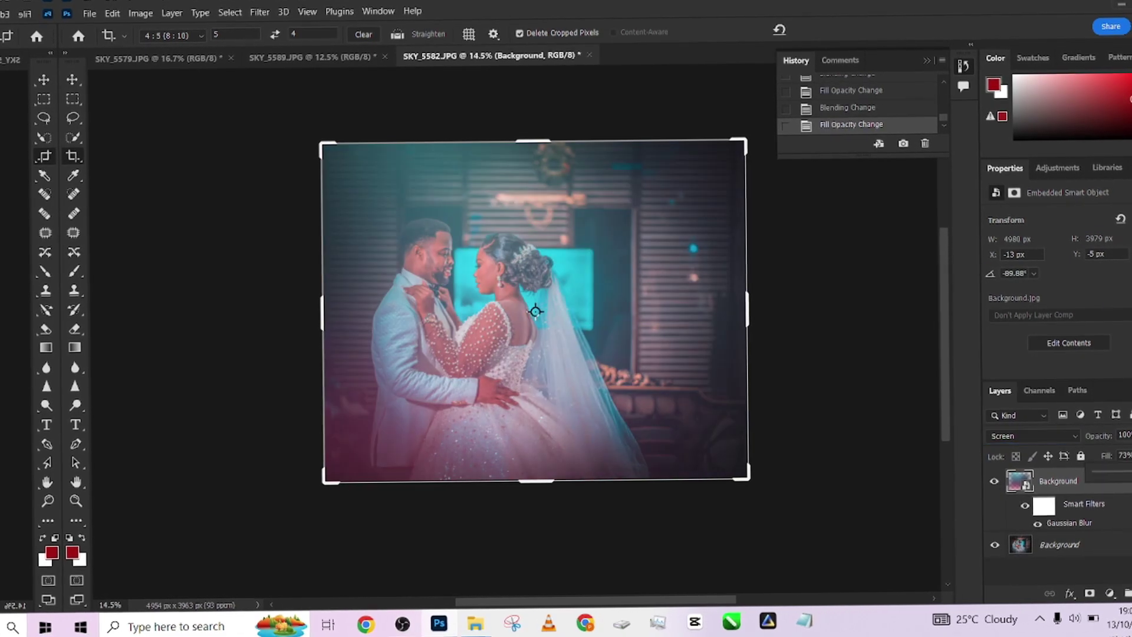
{"action": "key", "text": "shift+plus"}
{"action": "key", "text": "shift+plus"}
{"action": "key", "text": "shift+plus"}
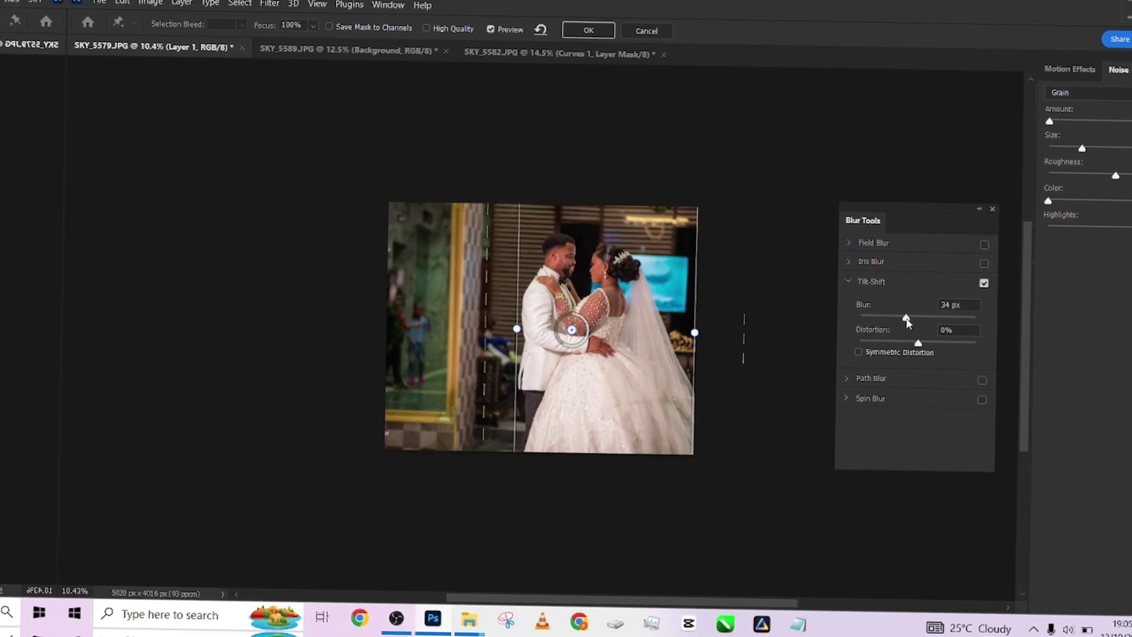
{"action": "left_click", "coordinate": [1094, 475]}
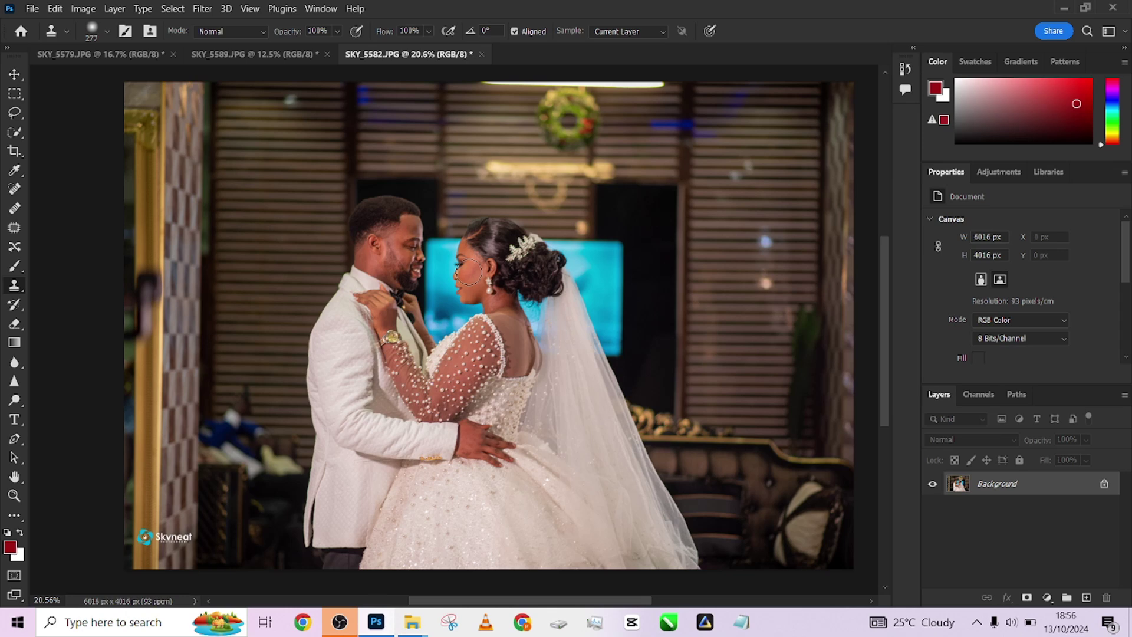
Crop SKY_5582.JPG to a landscape 5:4 frame of about 4954 × 3963 px around the couple, excluding the gold pillar and watermark.
{"action": "scroll", "coordinate": [469, 272], "scroll_direction": "down", "scroll_amount": 3}
{"action": "key", "text": "c"}
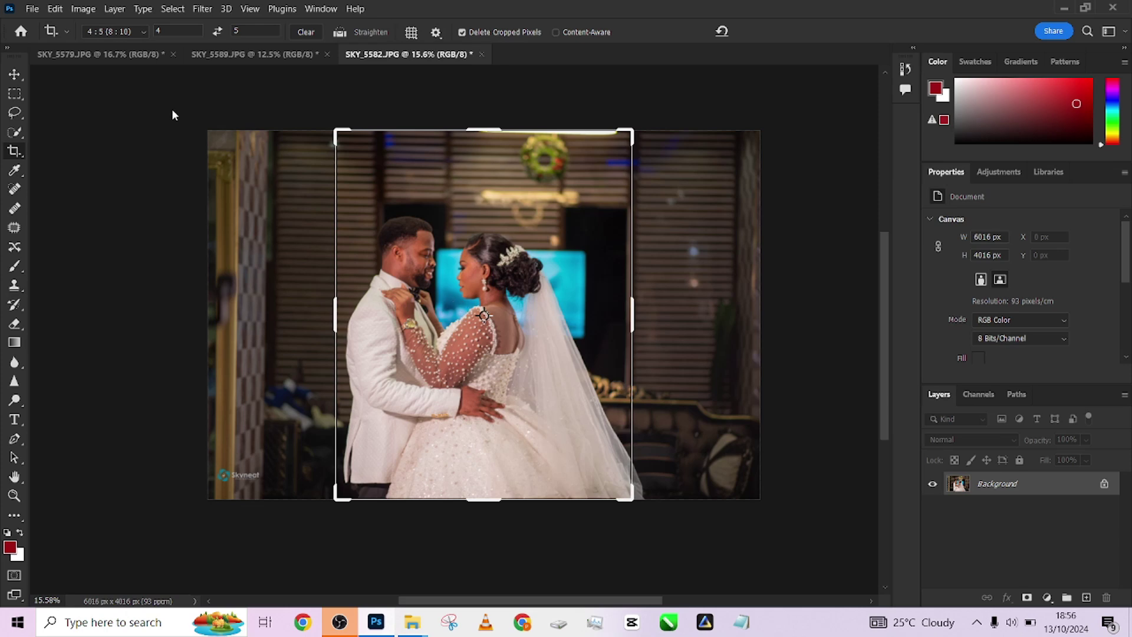
{"action": "left_click", "coordinate": [217, 32]}
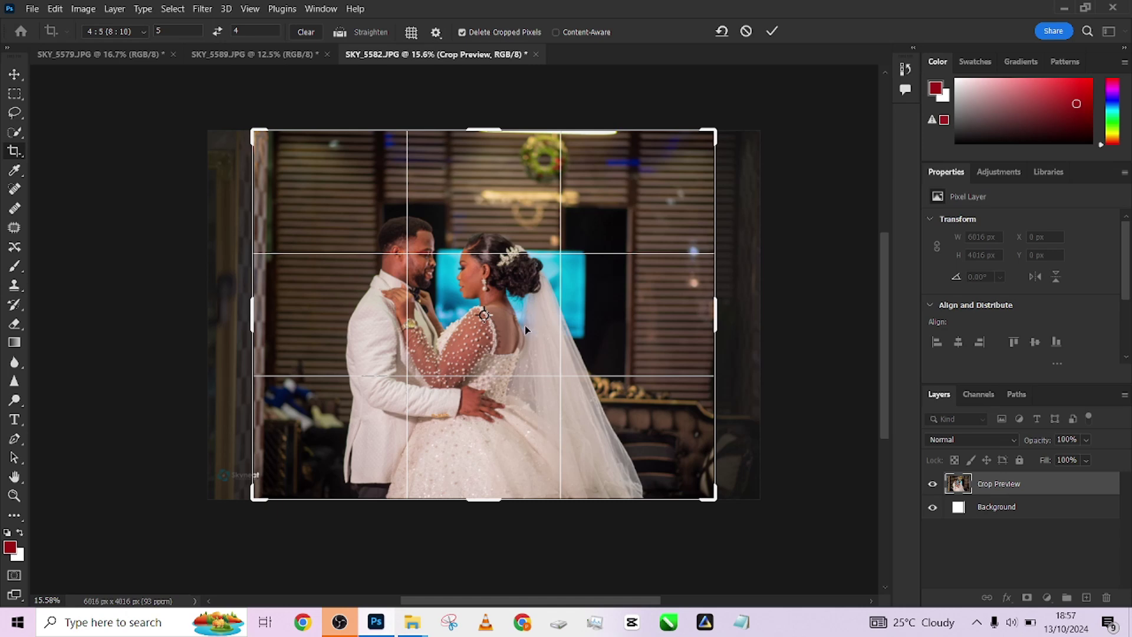
{"action": "left_click_drag", "start_coordinate": [525, 328], "coordinate": [494, 329]}
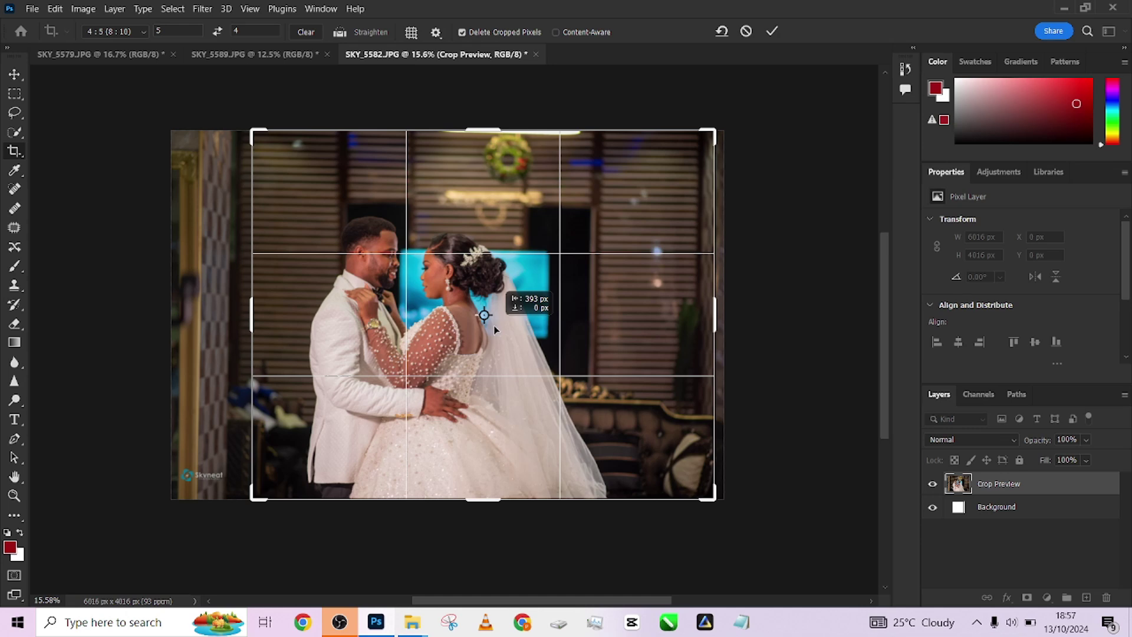
{"action": "left_click_drag", "start_coordinate": [495, 329], "coordinate": [495, 330]}
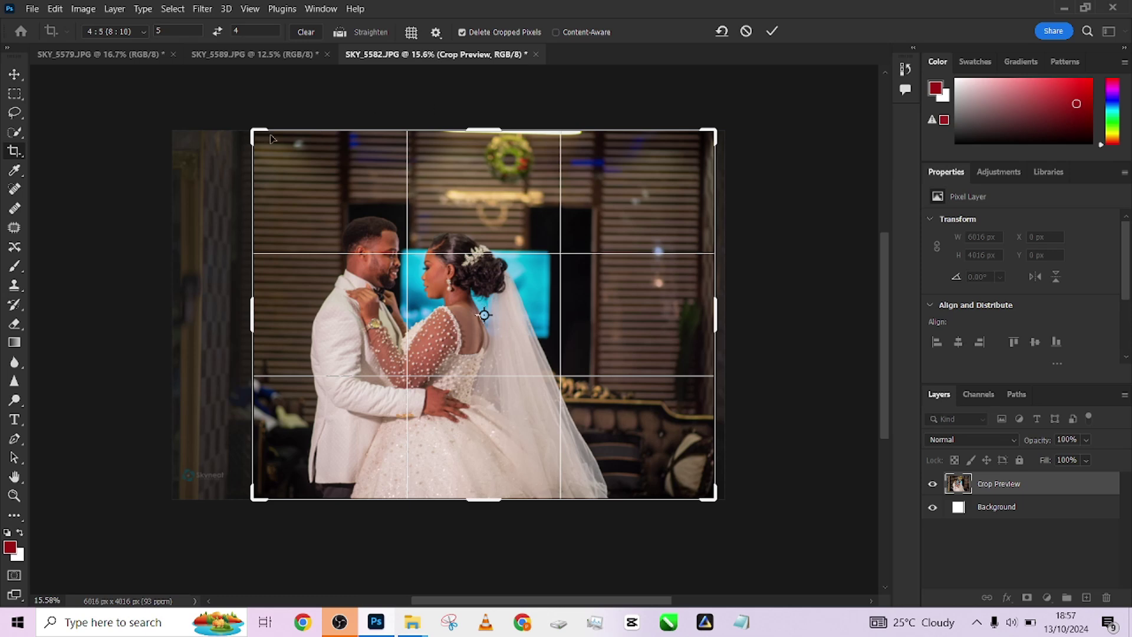
{"action": "left_click_drag", "start_coordinate": [255, 126], "coordinate": [259, 133]}
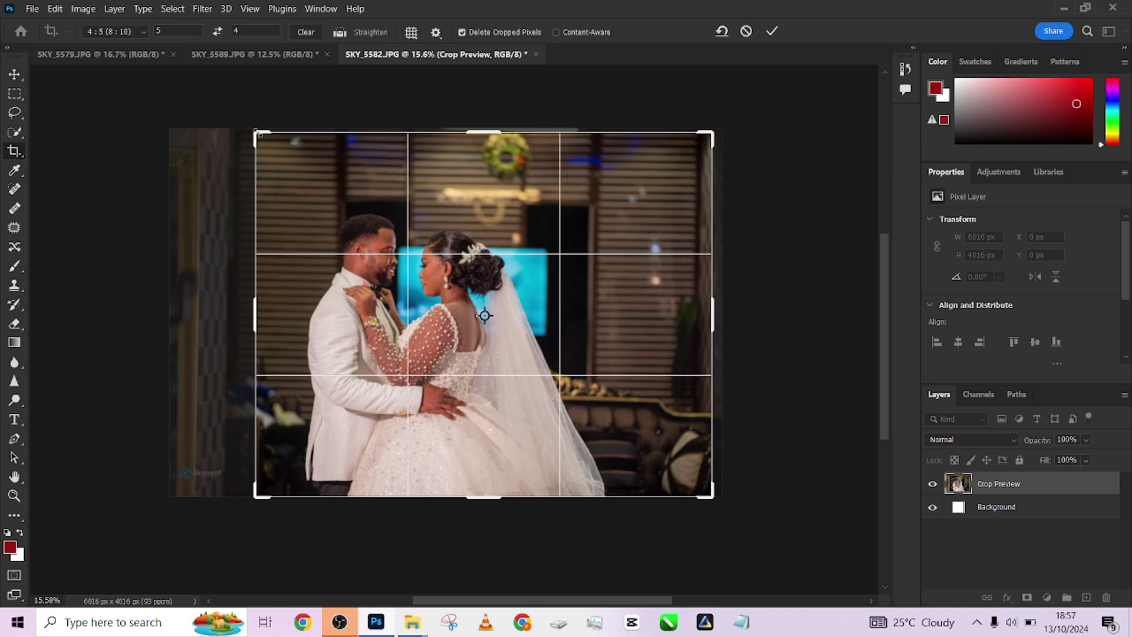
{"action": "key", "text": "Return"}
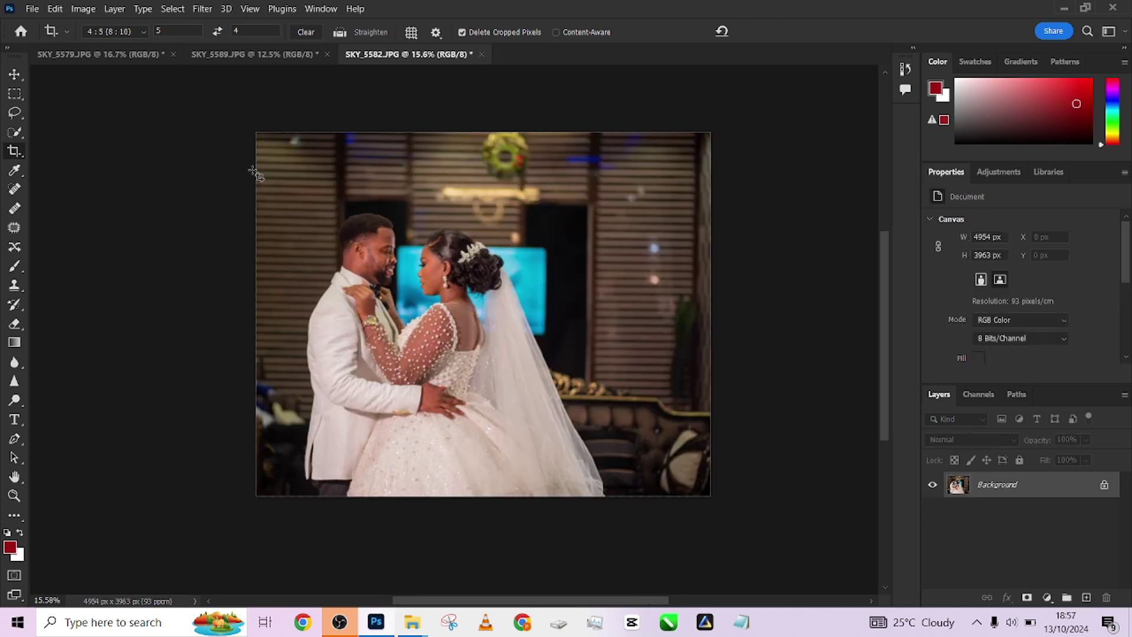
Open the cropped photo in the Camera Raw filter.
{"action": "scroll", "coordinate": [348, 264], "scroll_direction": "up", "scroll_amount": 1}
{"action": "scroll", "coordinate": [348, 264], "scroll_direction": "down", "scroll_amount": 2}
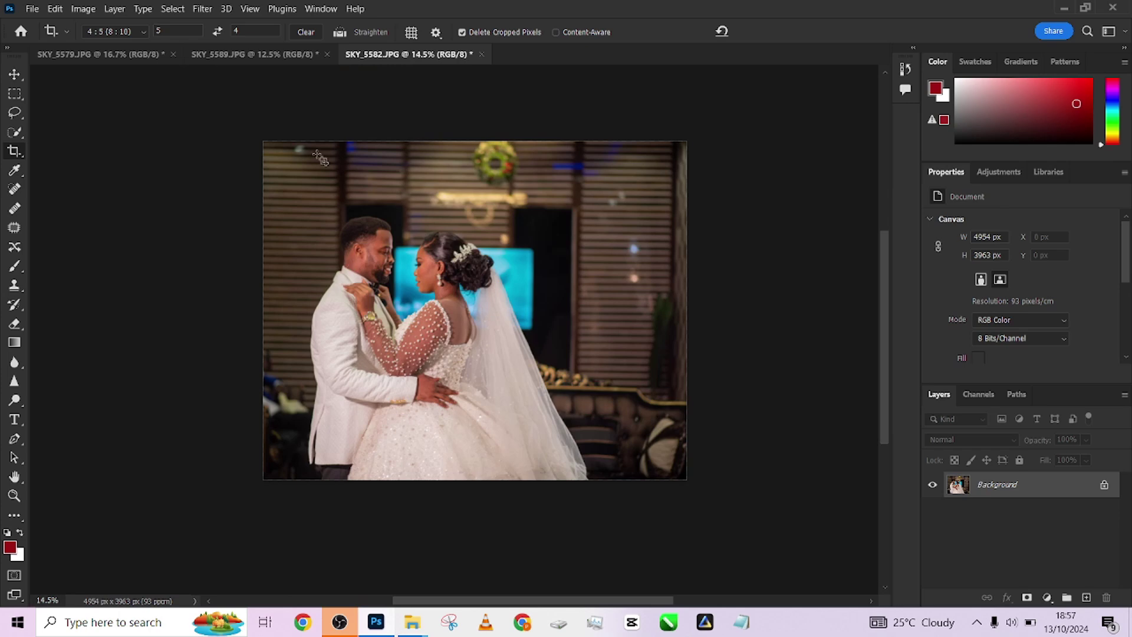
{"action": "left_click", "coordinate": [201, 8]}
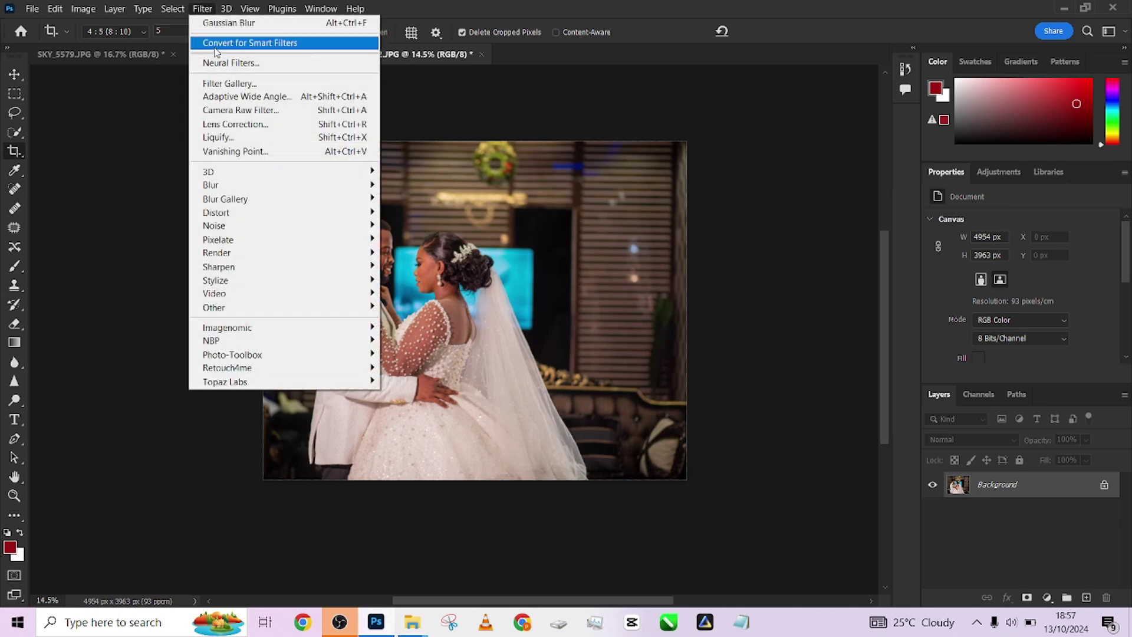
{"action": "left_click", "coordinate": [233, 109]}
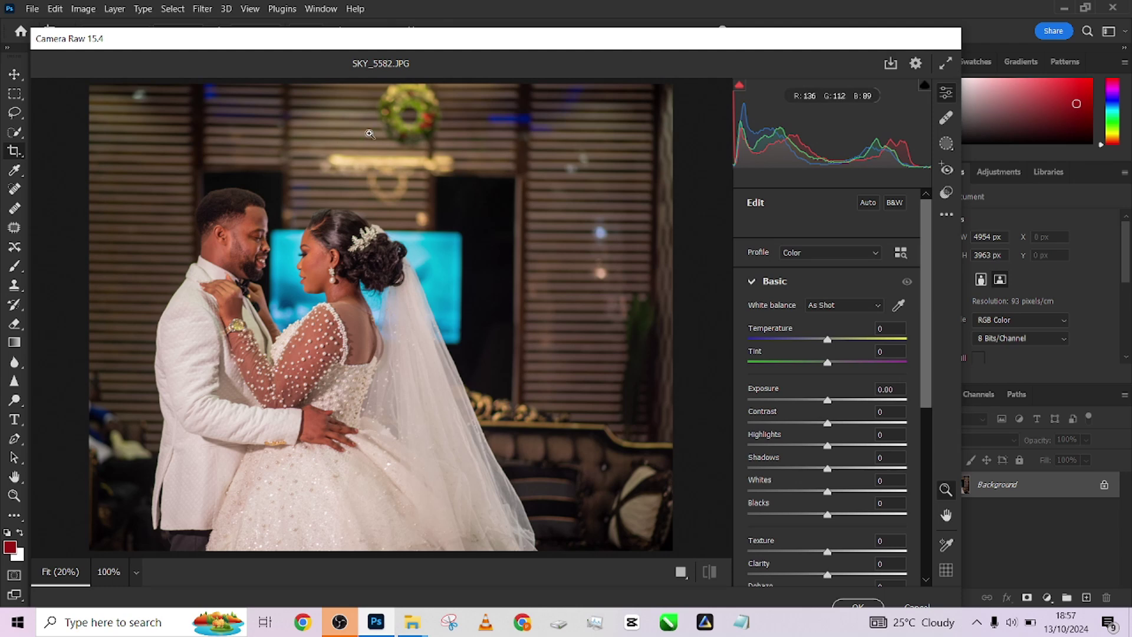
Load the settings file "pga wedding preset 2024 (1)" and compare the look with the default settings.
{"action": "left_click", "coordinate": [945, 215]}
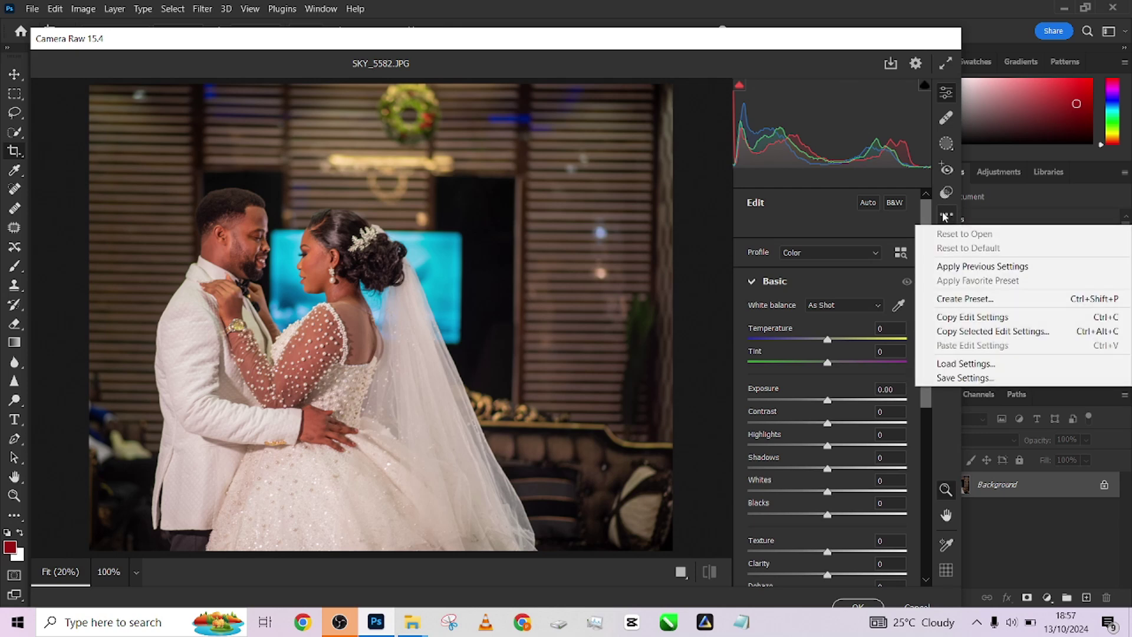
{"action": "left_click", "coordinate": [954, 364]}
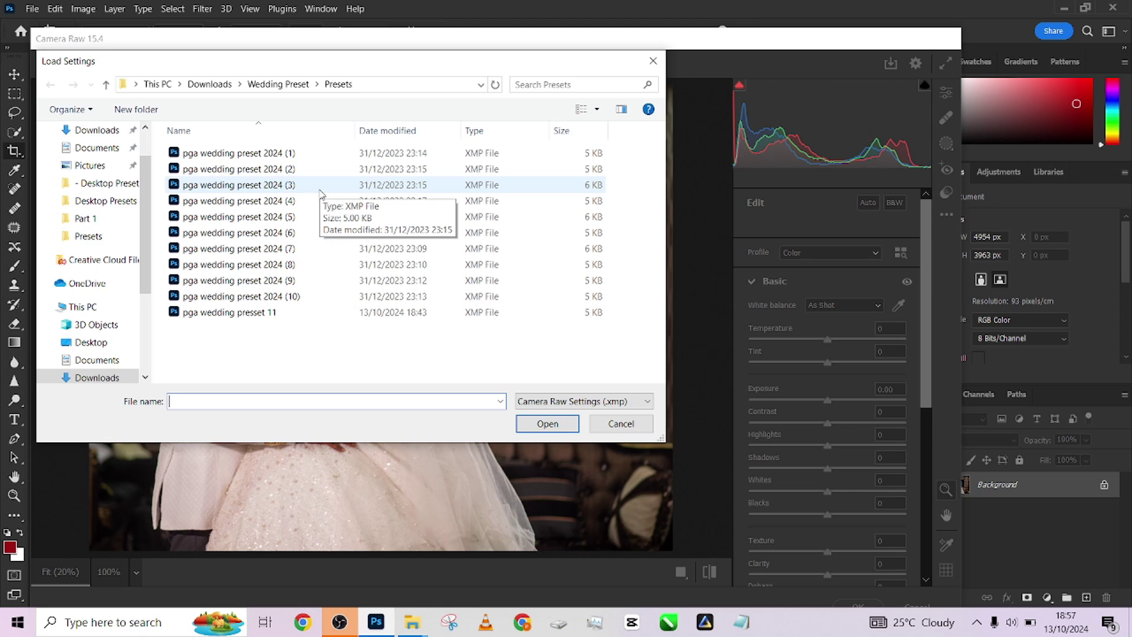
{"action": "left_click", "coordinate": [317, 156]}
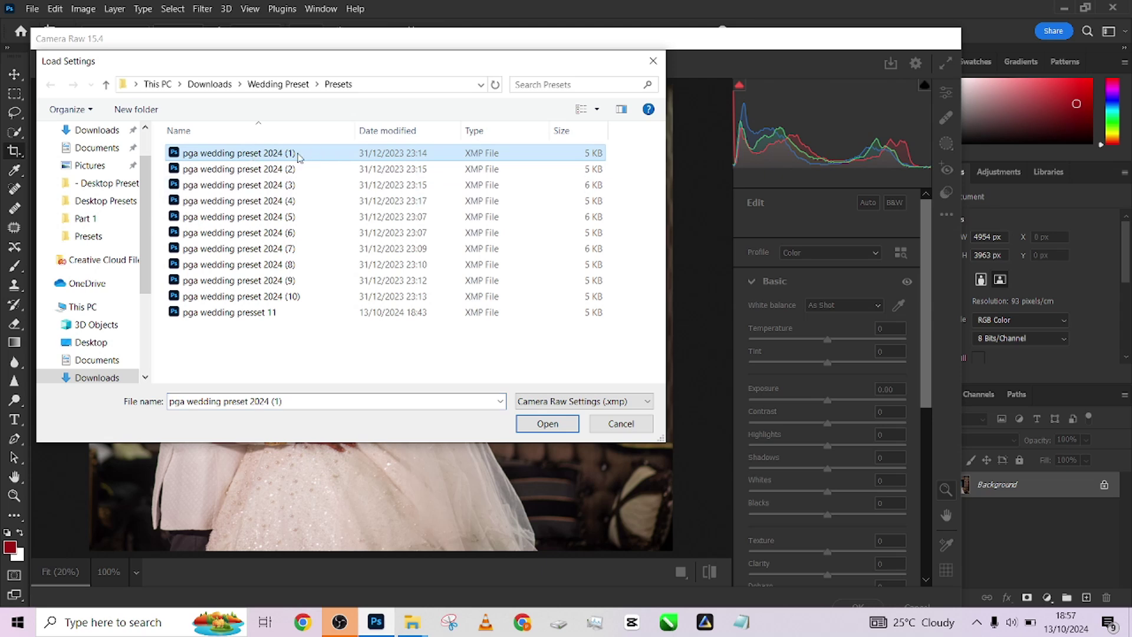
{"action": "double_click", "coordinate": [298, 154]}
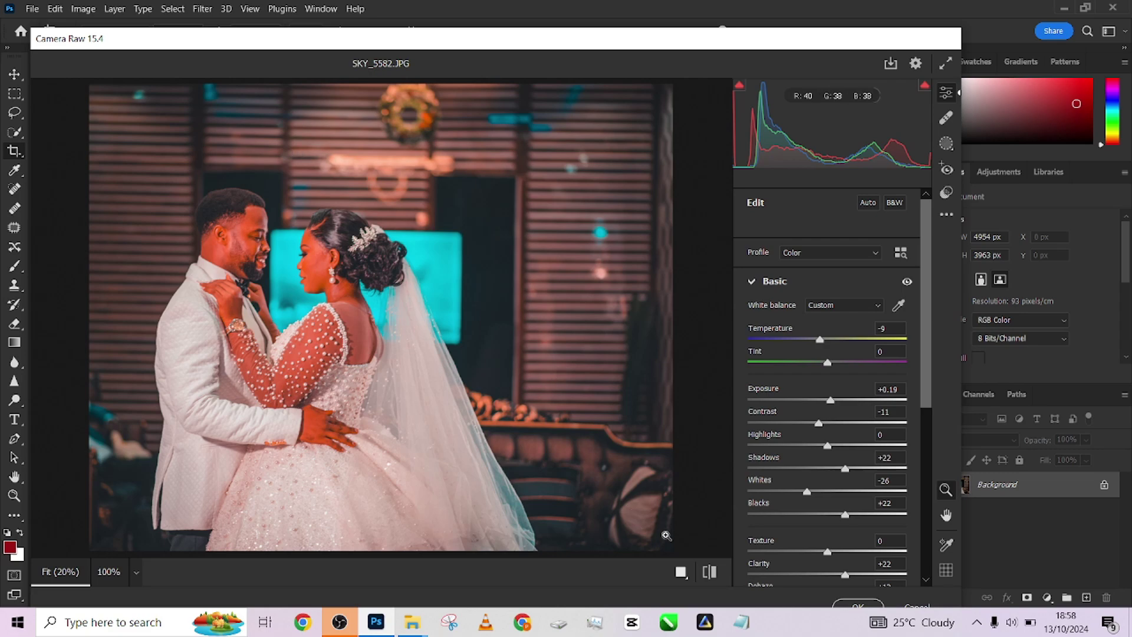
{"action": "left_click", "coordinate": [716, 575]}
{"action": "left_click", "coordinate": [716, 575]}
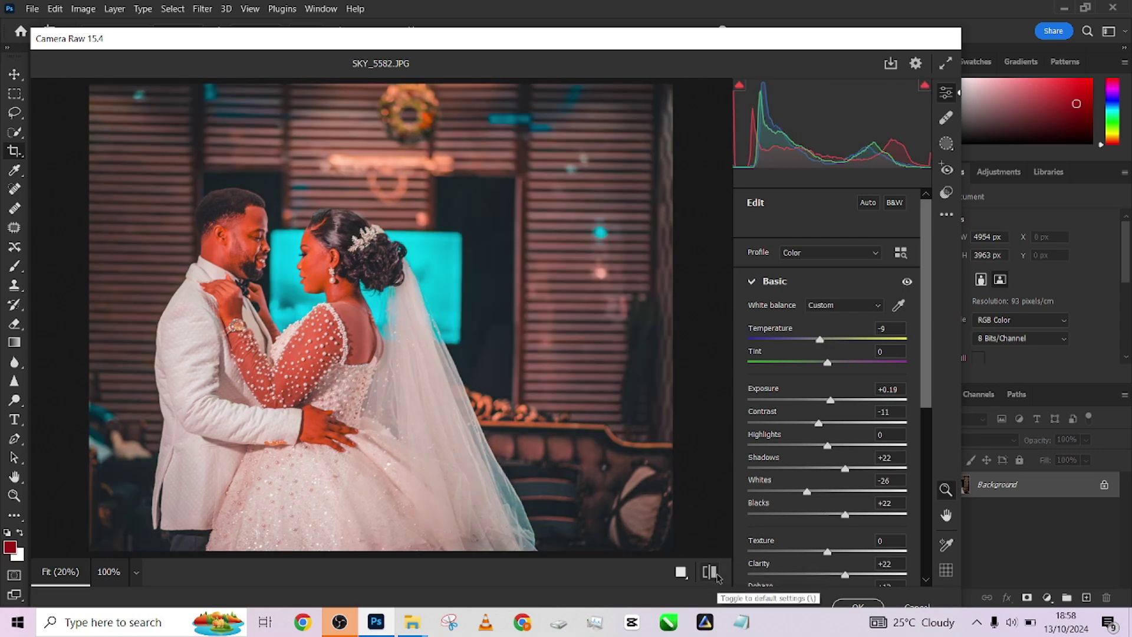
{"action": "left_click", "coordinate": [716, 575]}
{"action": "left_click", "coordinate": [716, 575]}
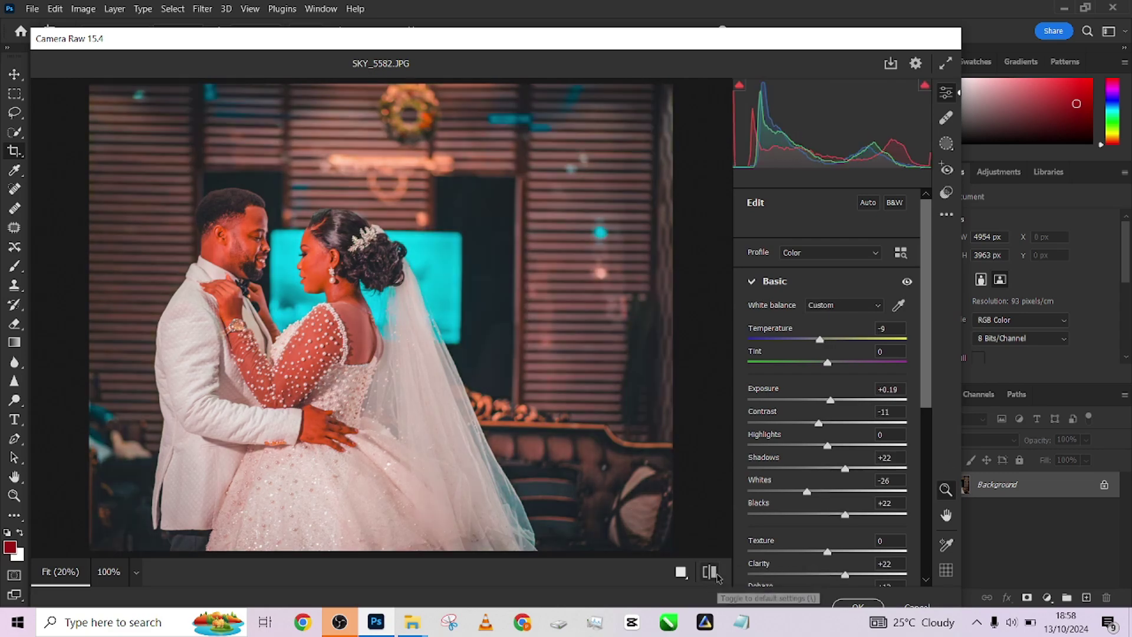
Load the settings file "pga wedding preset 2024 (2)" onto the photo.
{"action": "left_click", "coordinate": [947, 214]}
{"action": "left_click", "coordinate": [974, 363]}
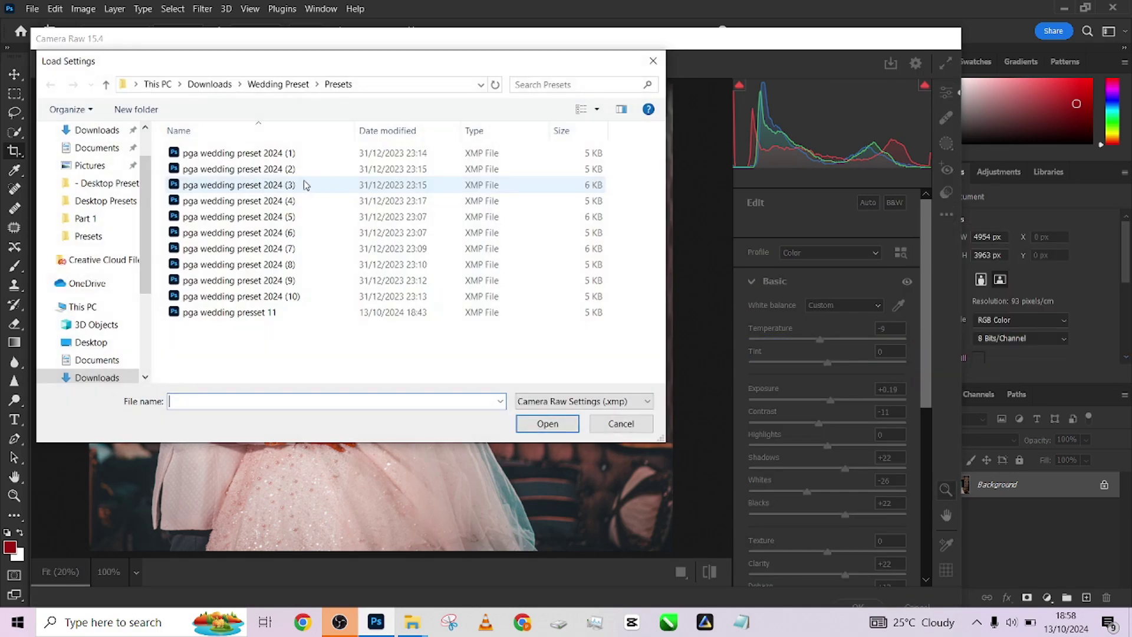
{"action": "left_click", "coordinate": [299, 169]}
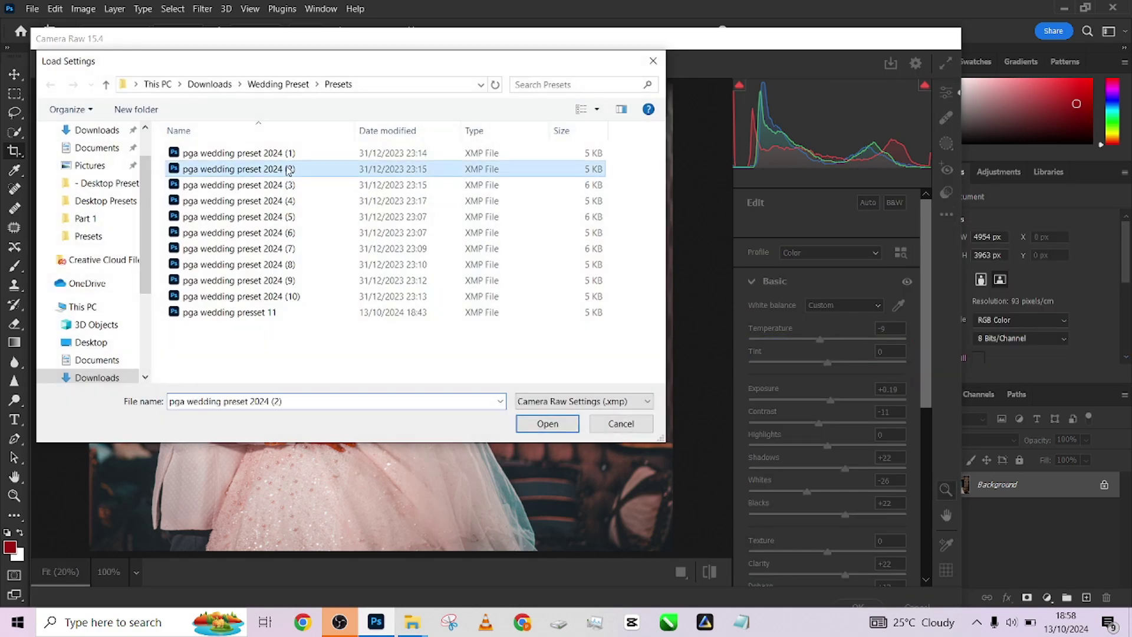
{"action": "left_click", "coordinate": [547, 424]}
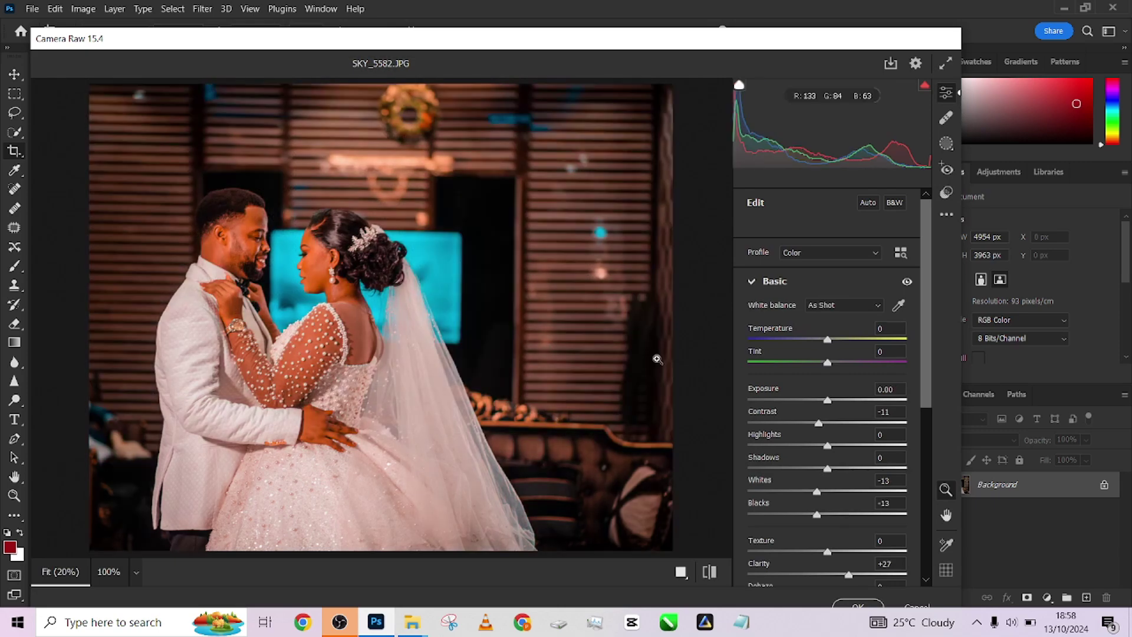
Try the settings file "pga wedding preset 2024 (7)" on the photo.
{"action": "left_click", "coordinate": [946, 214]}
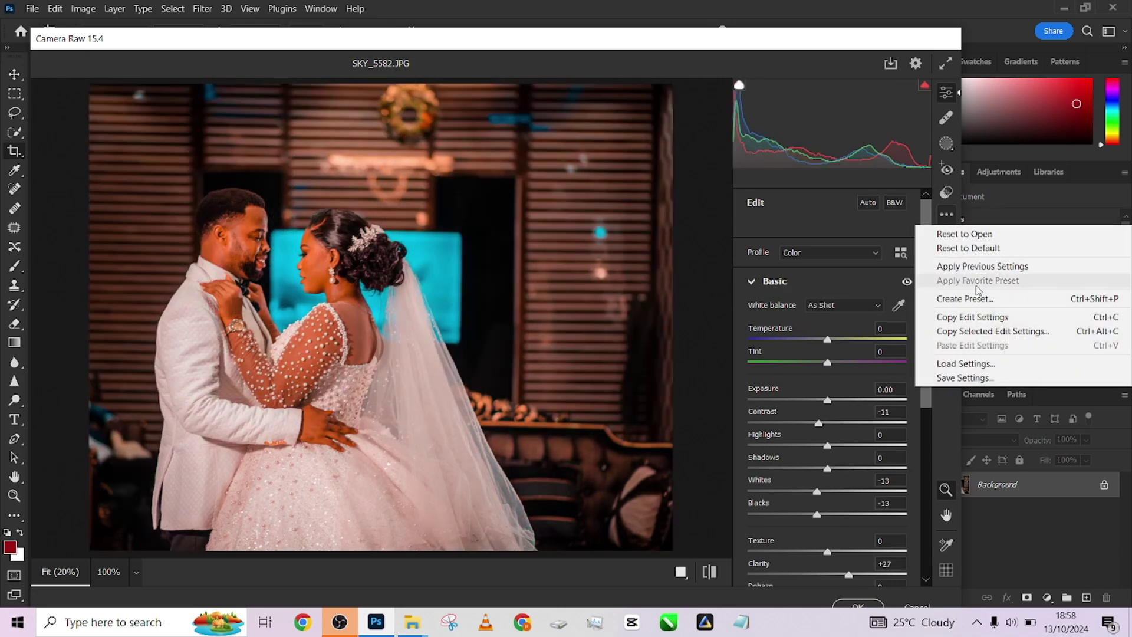
{"action": "left_click", "coordinate": [966, 364]}
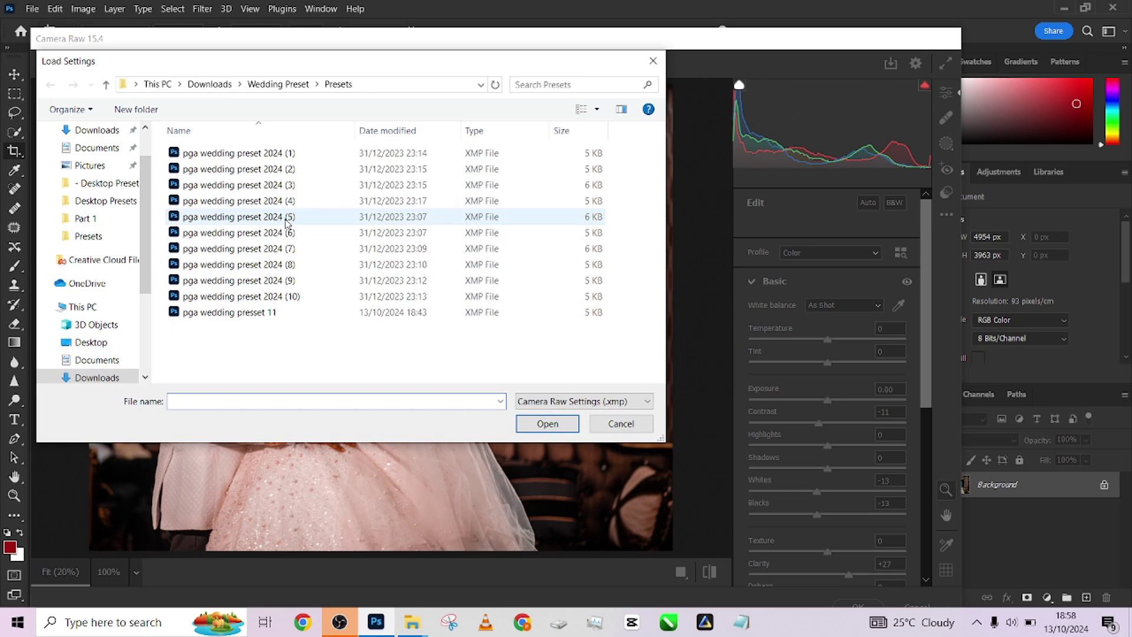
{"action": "left_click", "coordinate": [274, 250]}
{"action": "left_click", "coordinate": [547, 424]}
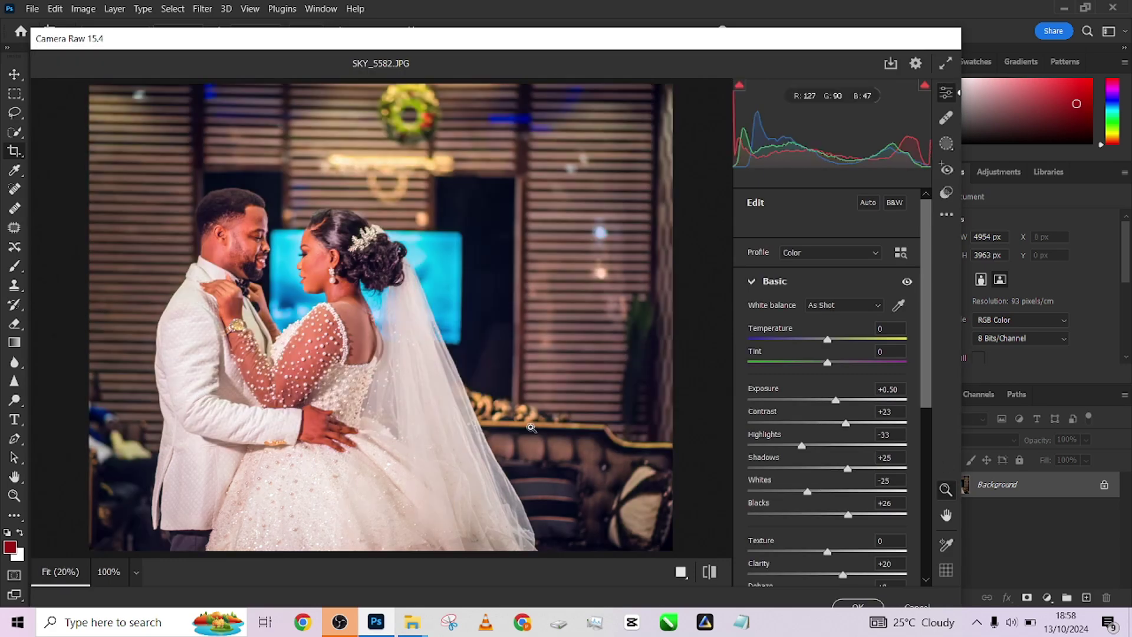
Try the settings file "pga wedding preset 2024 (10)" on the photo.
{"action": "left_click", "coordinate": [947, 215]}
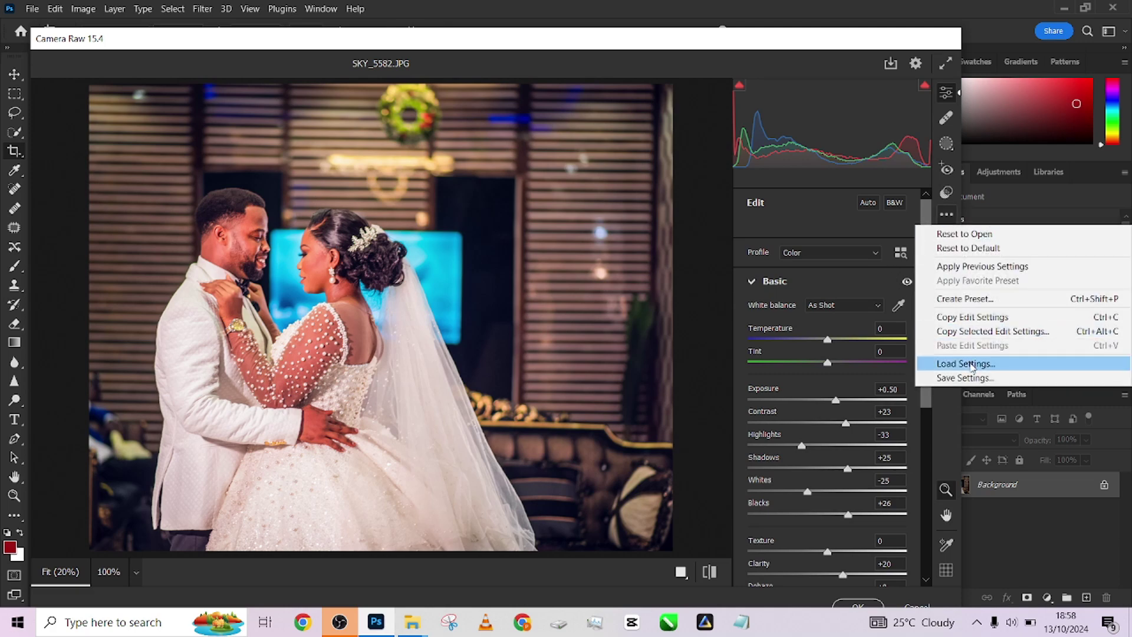
{"action": "left_click", "coordinate": [967, 362]}
{"action": "left_click", "coordinate": [277, 297]}
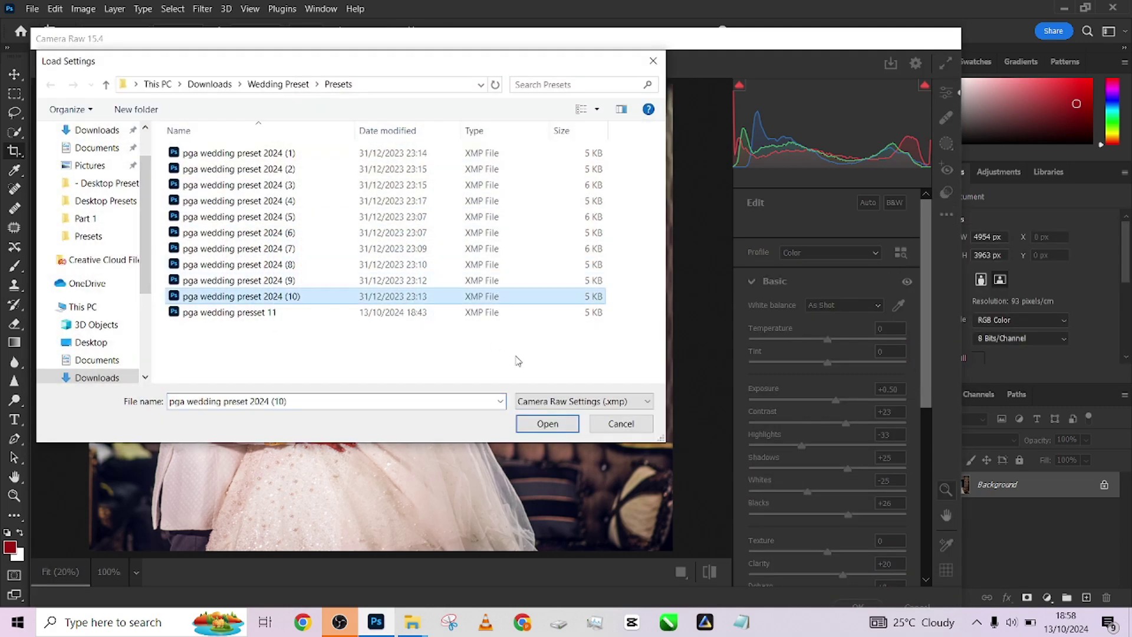
{"action": "left_click", "coordinate": [548, 424]}
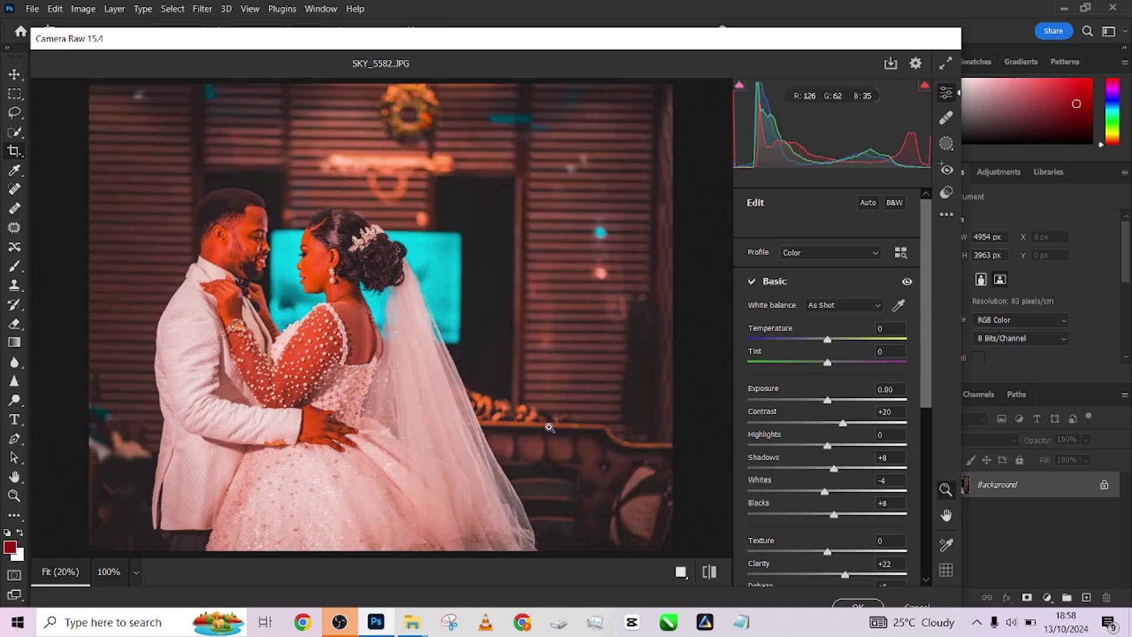
Load the settings file "pga wedding presset 11" and compare the graded photo with the default settings.
{"action": "left_click", "coordinate": [947, 214]}
{"action": "left_click", "coordinate": [989, 366]}
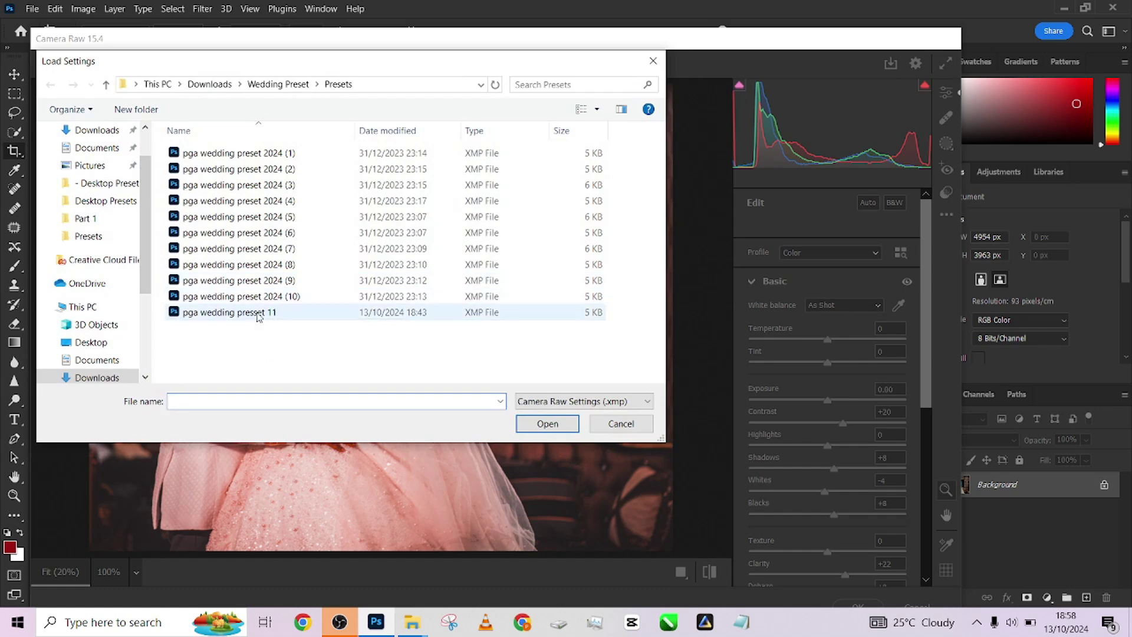
{"action": "left_click", "coordinate": [280, 313]}
{"action": "left_click", "coordinate": [547, 423]}
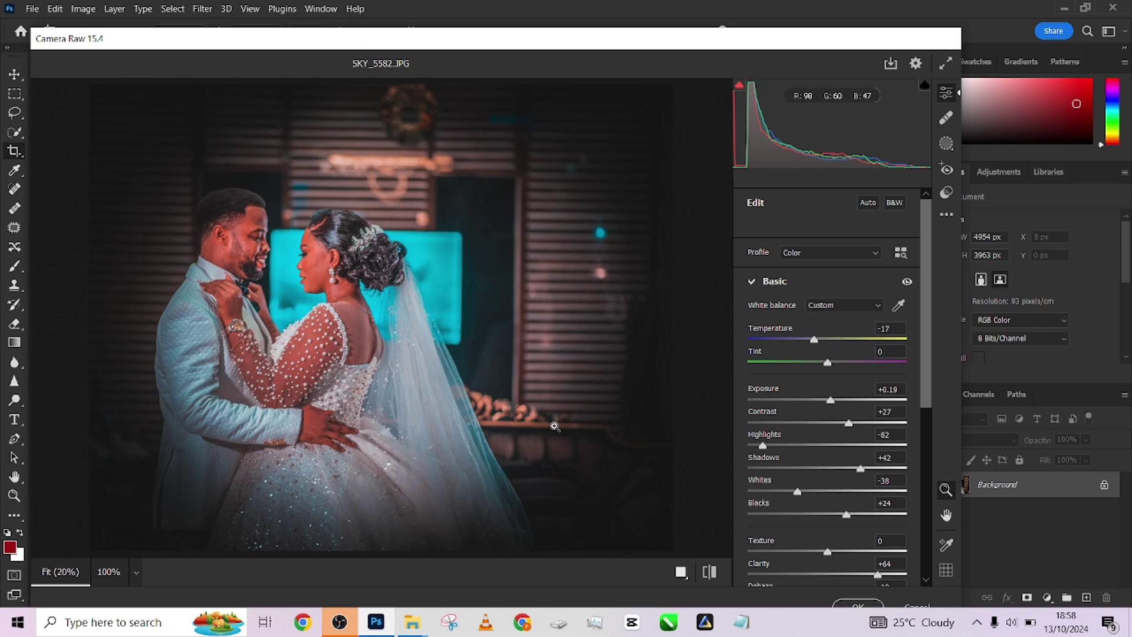
{"action": "left_click", "coordinate": [712, 573]}
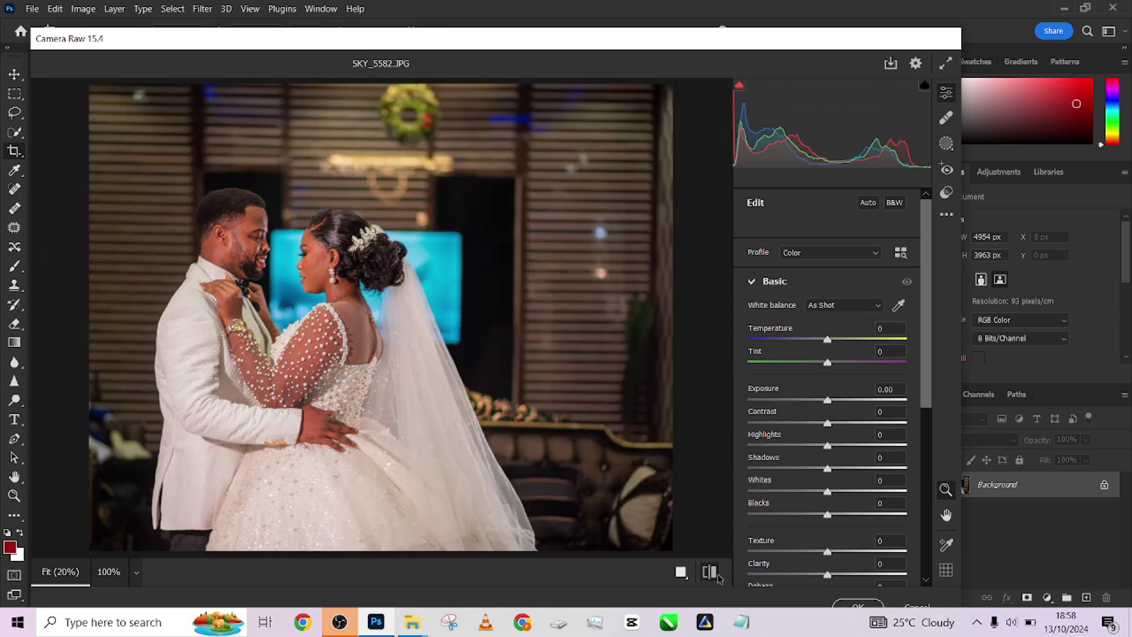
{"action": "left_click", "coordinate": [717, 575]}
{"action": "left_click", "coordinate": [717, 575]}
{"action": "left_click", "coordinate": [717, 576]}
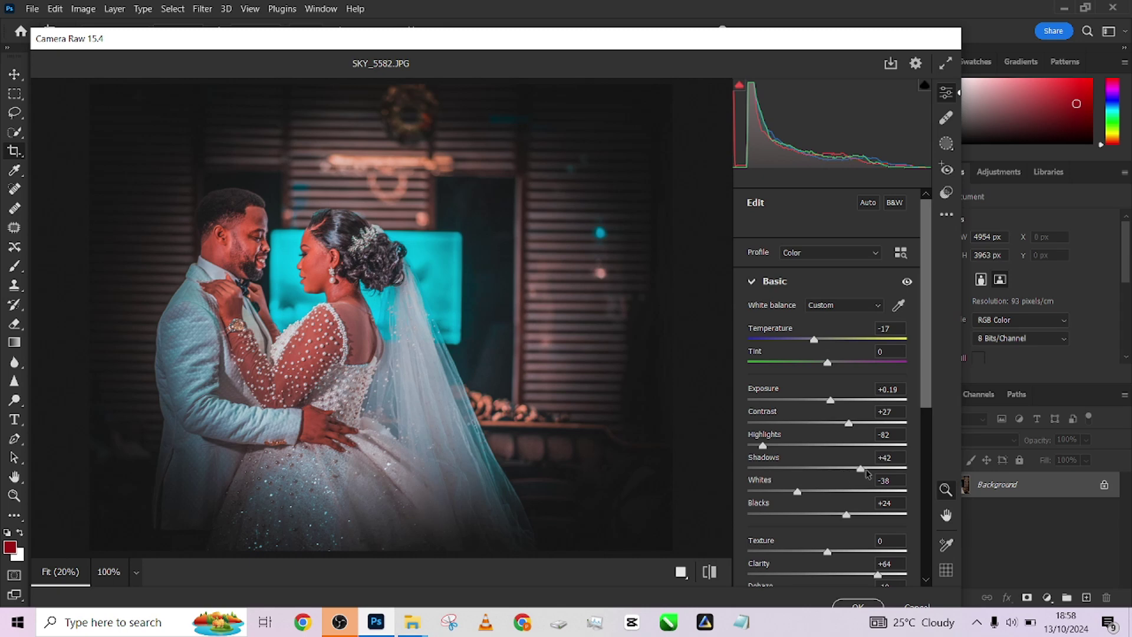
Set Shadows to +57 in the basic adjustments and the Vignetting effect to -62.
{"action": "left_click_drag", "start_coordinate": [871, 469], "coordinate": [873, 470]}
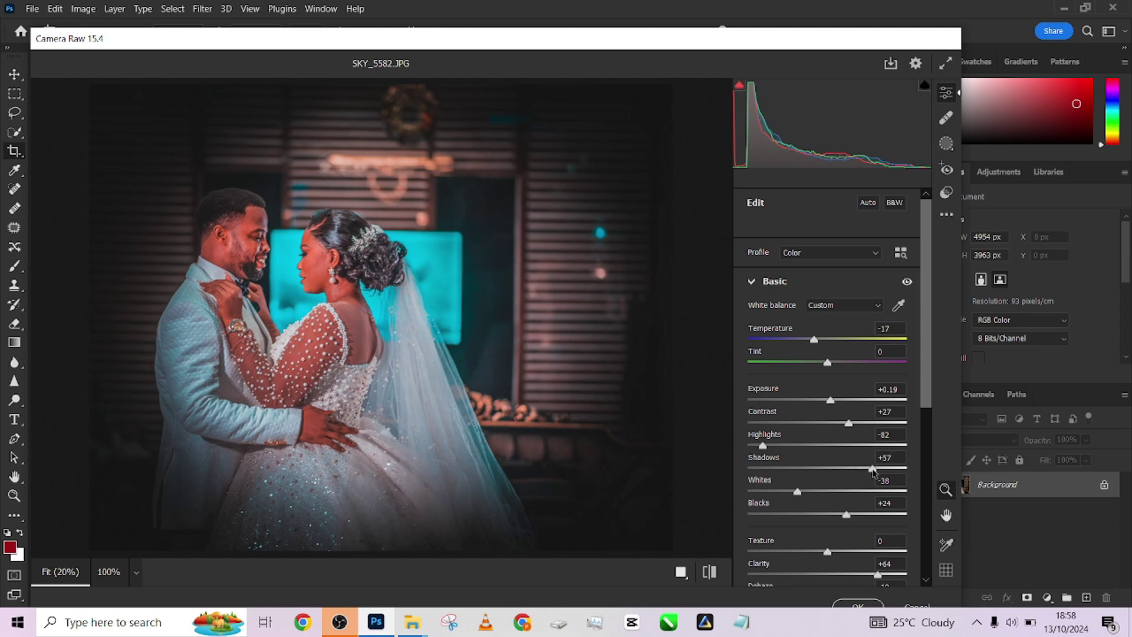
{"action": "scroll", "coordinate": [872, 470], "scroll_direction": "down", "scroll_amount": 5}
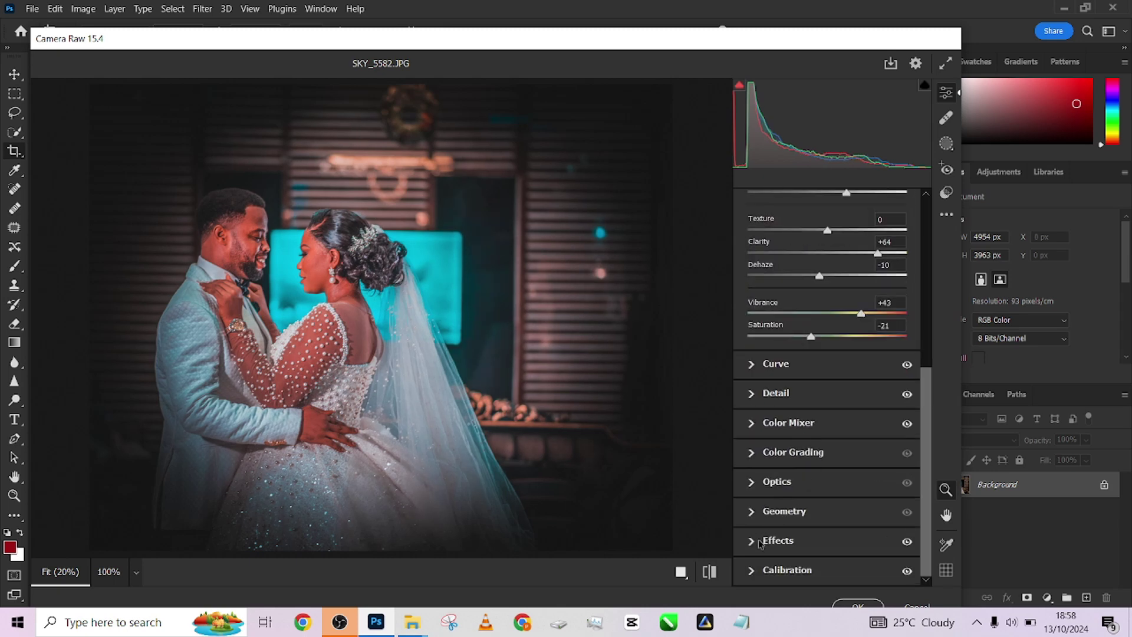
{"action": "left_click", "coordinate": [767, 540]}
{"action": "left_click_drag", "start_coordinate": [794, 419], "coordinate": [783, 421]}
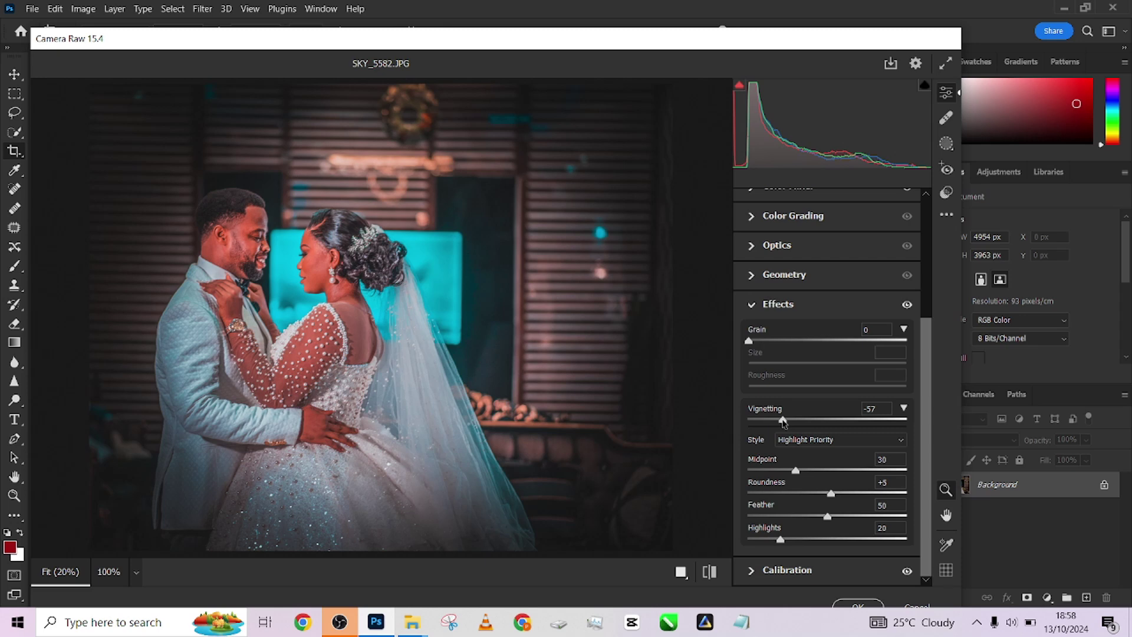
{"action": "left_click_drag", "start_coordinate": [783, 421], "coordinate": [781, 420]}
Lower Whites to -54 and Clarity to +50 in the basic adjustments.
{"action": "scroll", "coordinate": [816, 387], "scroll_direction": "up", "scroll_amount": 3}
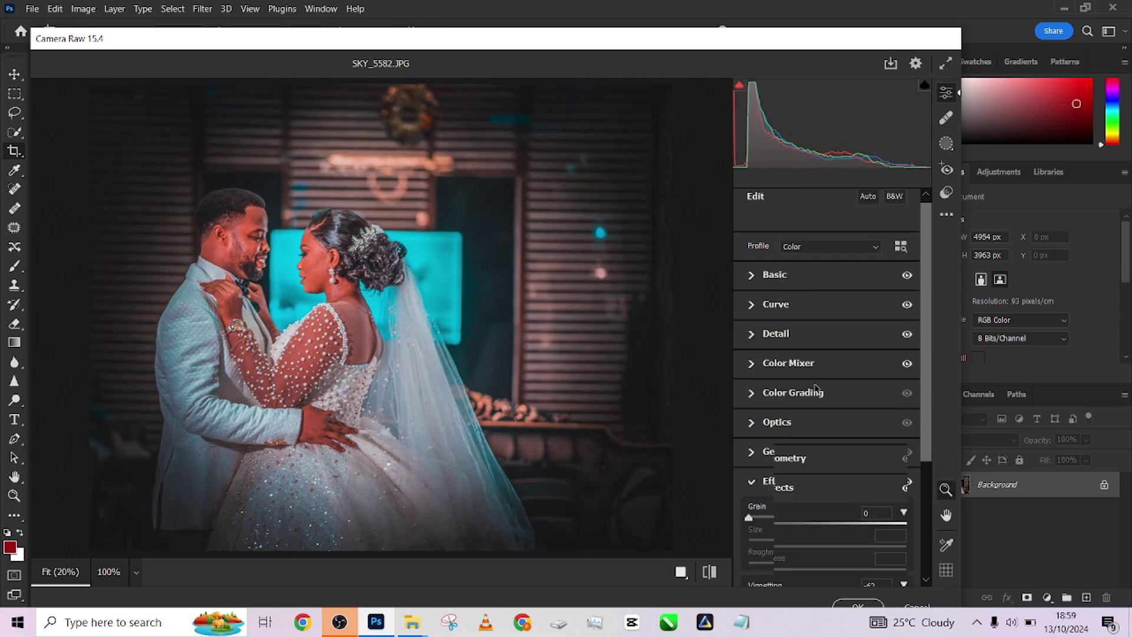
{"action": "left_click", "coordinate": [750, 280]}
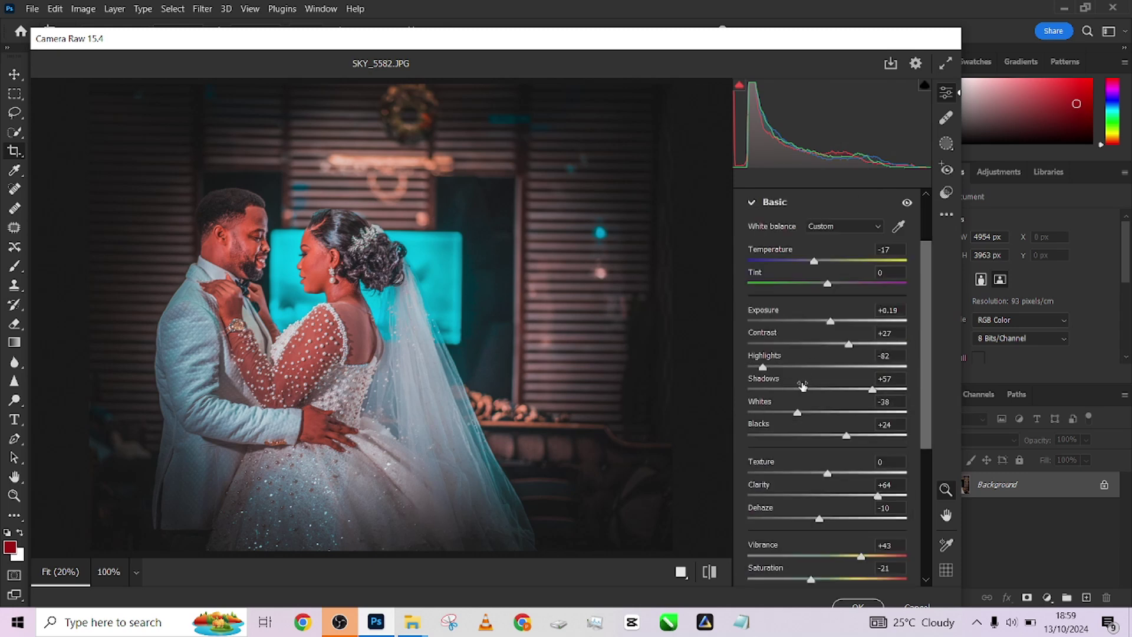
{"action": "left_click_drag", "start_coordinate": [749, 414], "coordinate": [785, 415]}
{"action": "left_click_drag", "start_coordinate": [849, 496], "coordinate": [887, 499]}
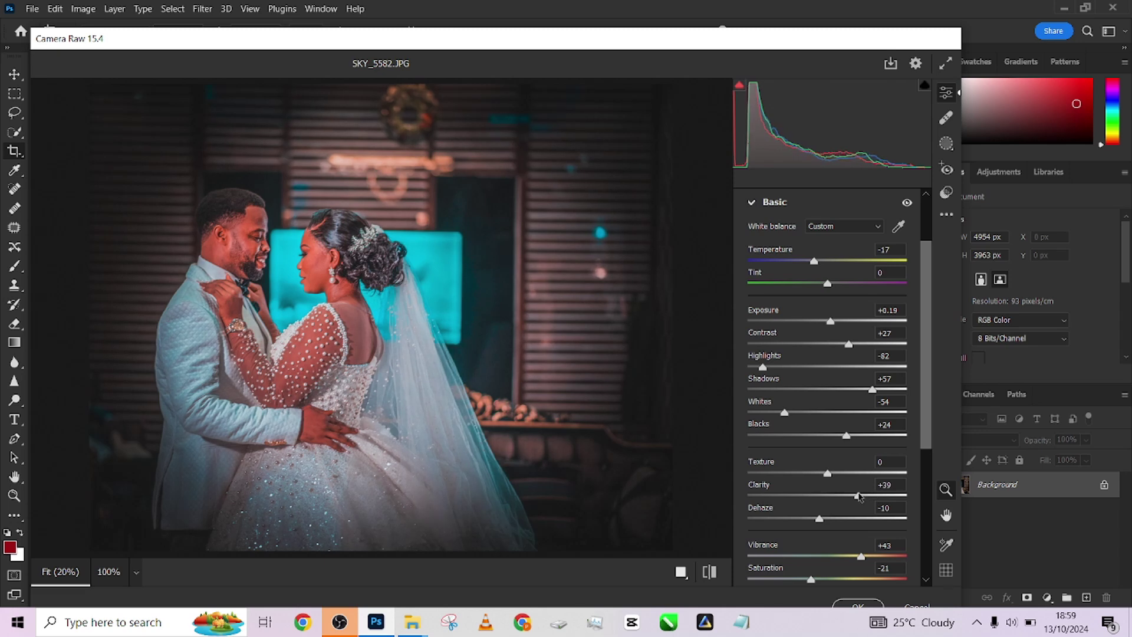
{"action": "left_click_drag", "start_coordinate": [873, 496], "coordinate": [869, 496]}
Boost the teal screen's saturation with the Color Mixer's targeted adjustment, bringing Aquas to +63 and Blues to +75.
{"action": "scroll", "coordinate": [801, 368], "scroll_direction": "down", "scroll_amount": 5}
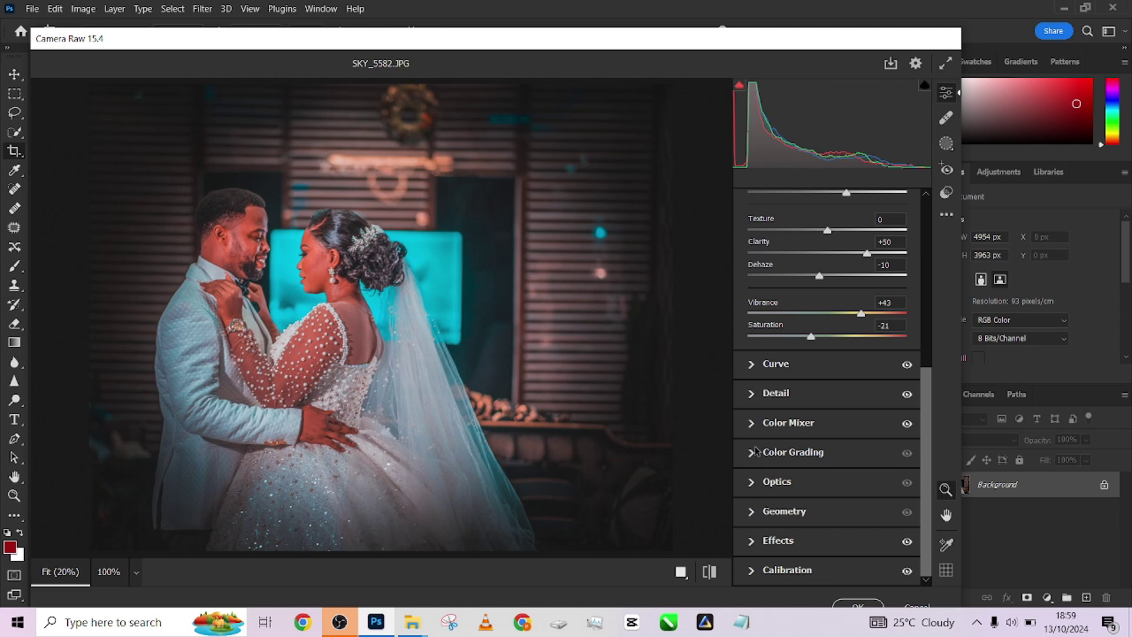
{"action": "left_click", "coordinate": [751, 423]}
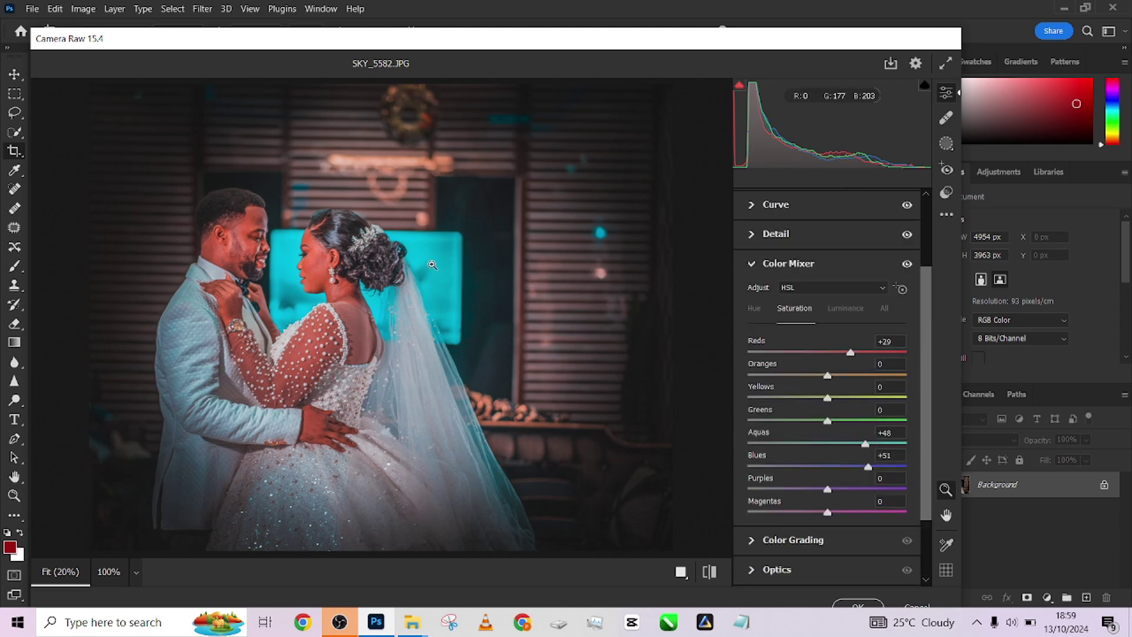
{"action": "left_click", "coordinate": [901, 288]}
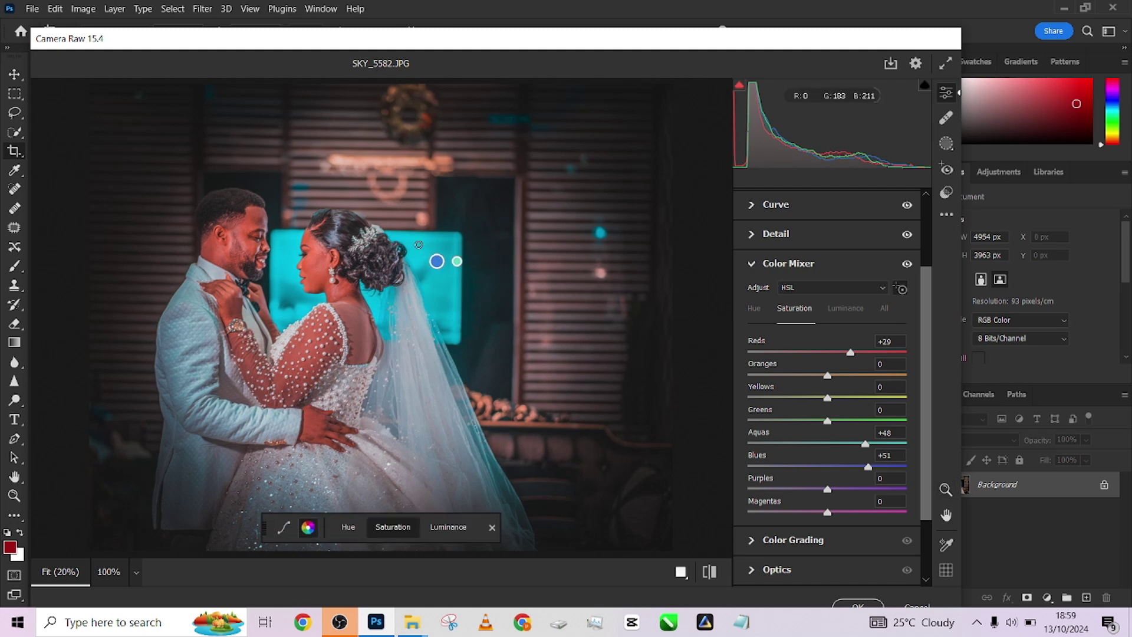
{"action": "left_click_drag", "start_coordinate": [437, 260], "coordinate": [485, 242]}
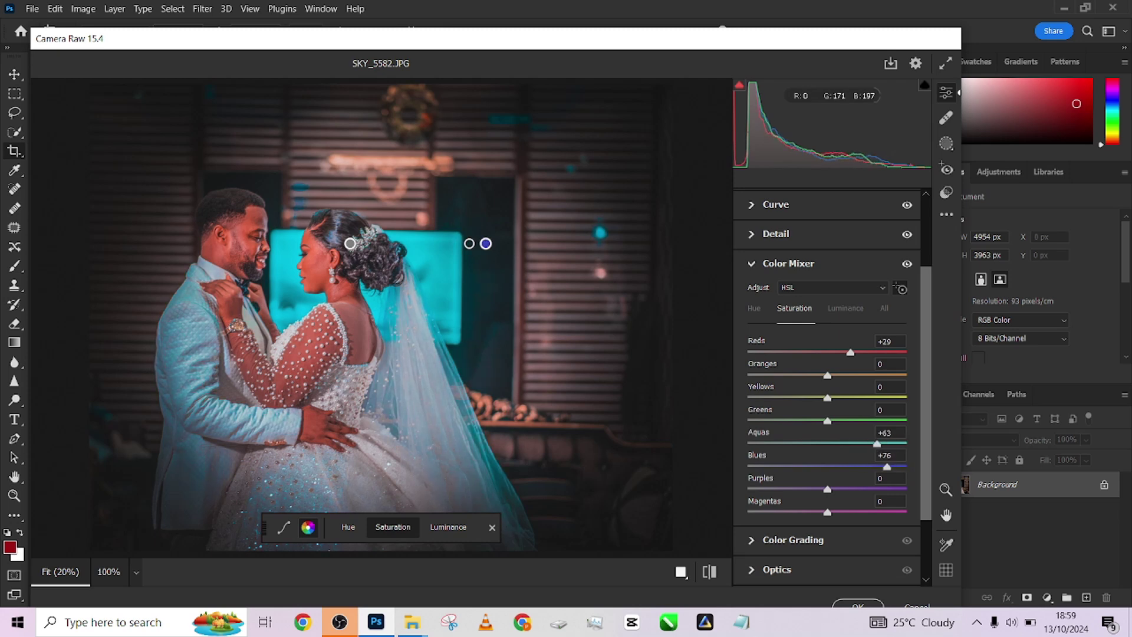
{"action": "key", "text": "ctrl+z"}
{"action": "left_click_drag", "start_coordinate": [452, 244], "coordinate": [468, 243]}
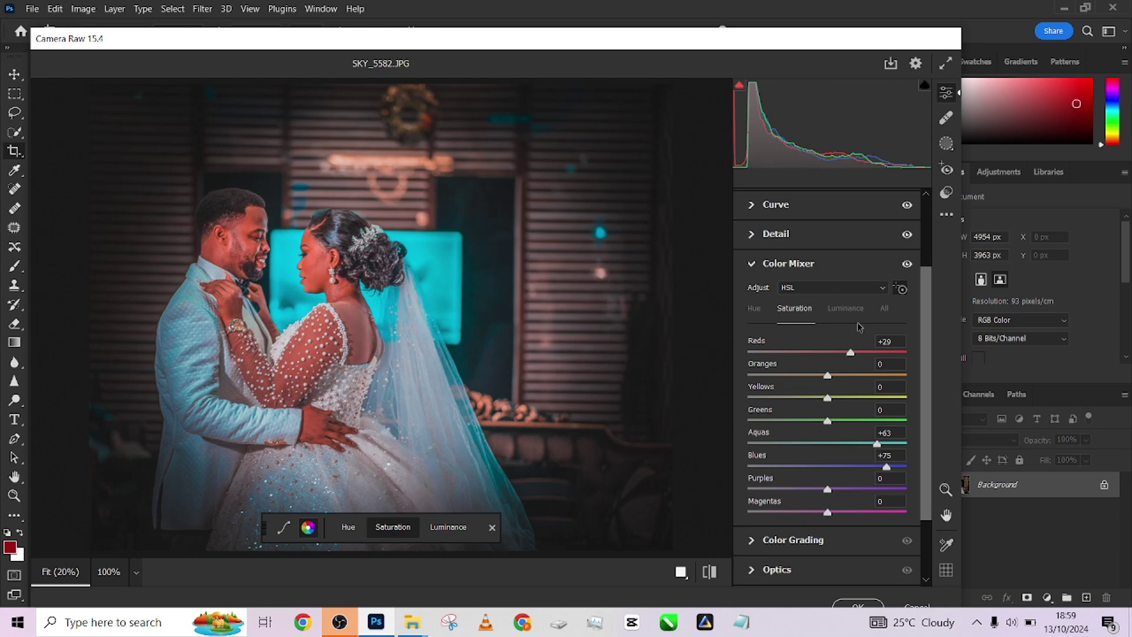
Set Exposure to -0.10, Highlights to -53, Shadows to +69 and Dehaze to -13, and apply the Camera Raw grade.
{"action": "scroll", "coordinate": [791, 297], "scroll_direction": "up", "scroll_amount": 3}
{"action": "left_click", "coordinate": [776, 290]}
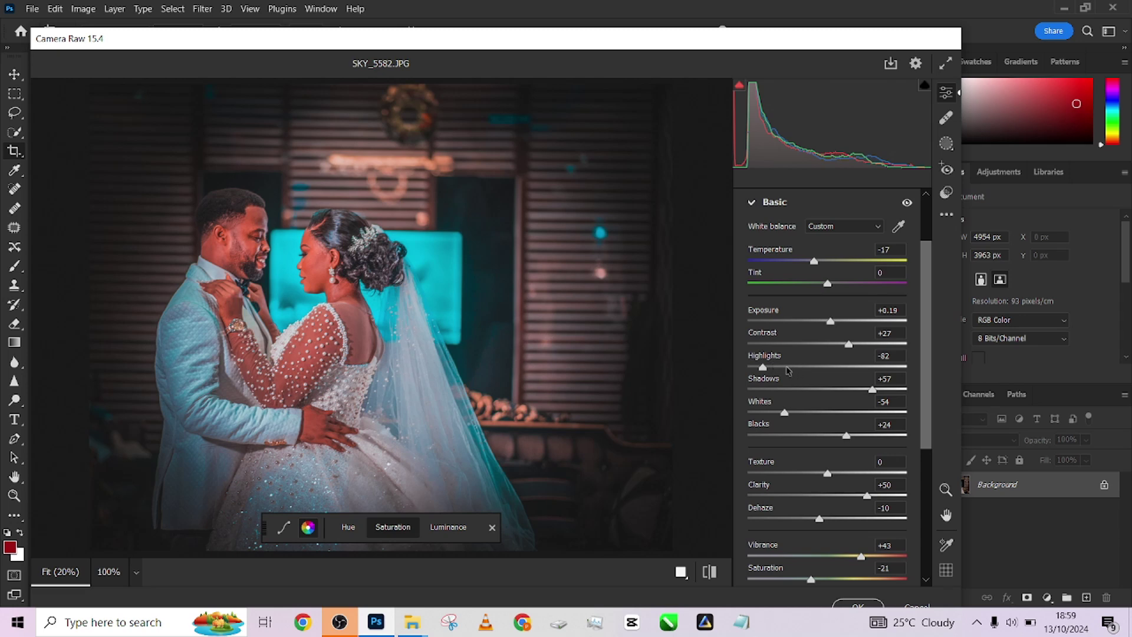
{"action": "mouse_move", "coordinate": [791, 367]}
{"action": "left_mouse_down"}
{"action": "mouse_move", "coordinate": [885, 368]}
{"action": "mouse_move", "coordinate": [761, 372]}
{"action": "mouse_move", "coordinate": [786, 370]}
{"action": "left_mouse_up"}
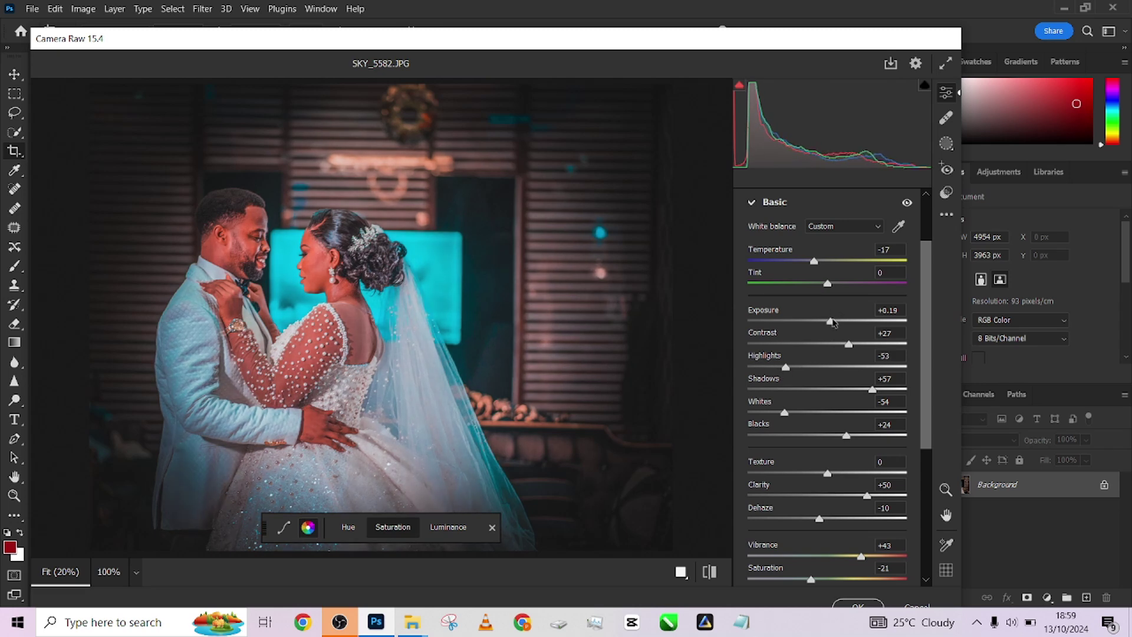
{"action": "left_click_drag", "start_coordinate": [832, 321], "coordinate": [827, 324]}
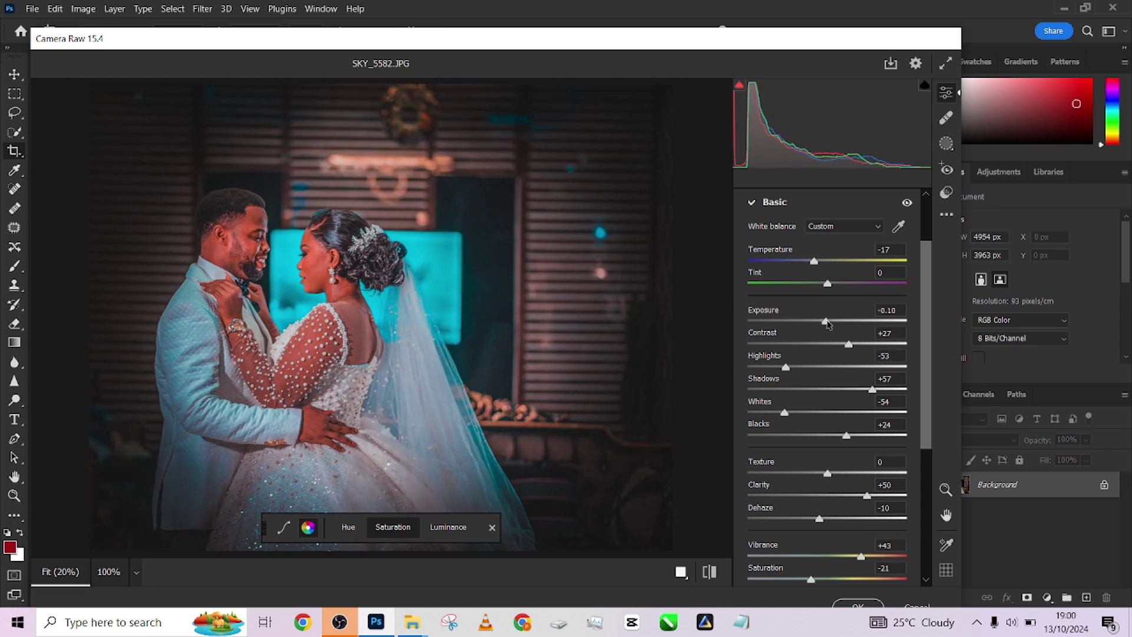
{"action": "left_click", "coordinate": [882, 389]}
{"action": "mouse_move", "coordinate": [820, 520]}
{"action": "left_mouse_down"}
{"action": "mouse_move", "coordinate": [809, 523]}
{"action": "mouse_move", "coordinate": [820, 527]}
{"action": "left_mouse_up"}
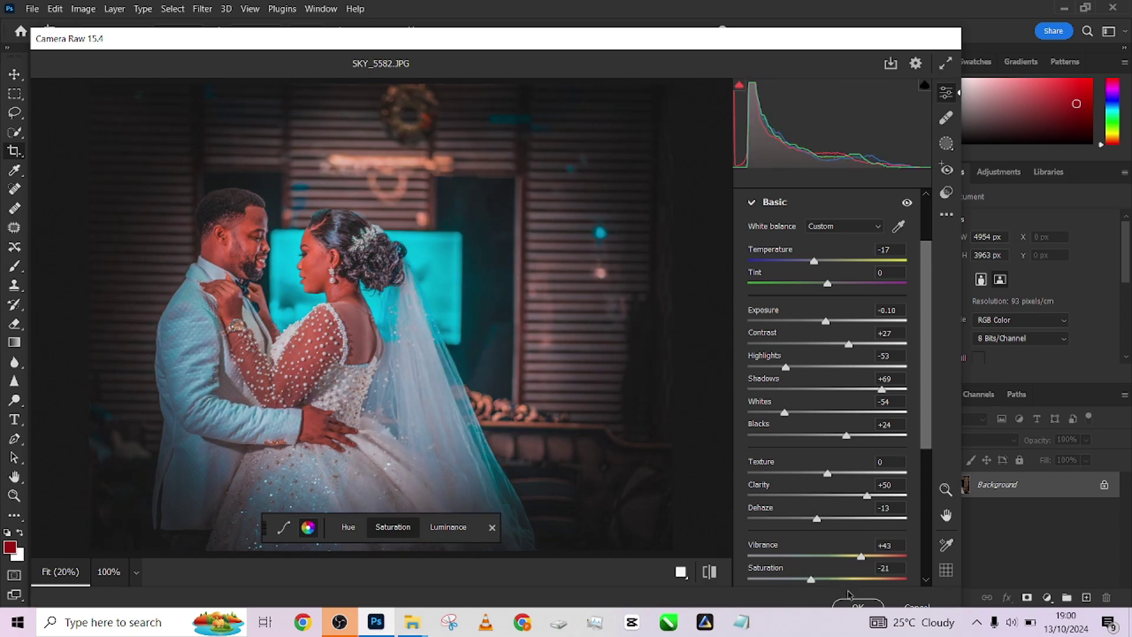
{"action": "left_click", "coordinate": [867, 607]}
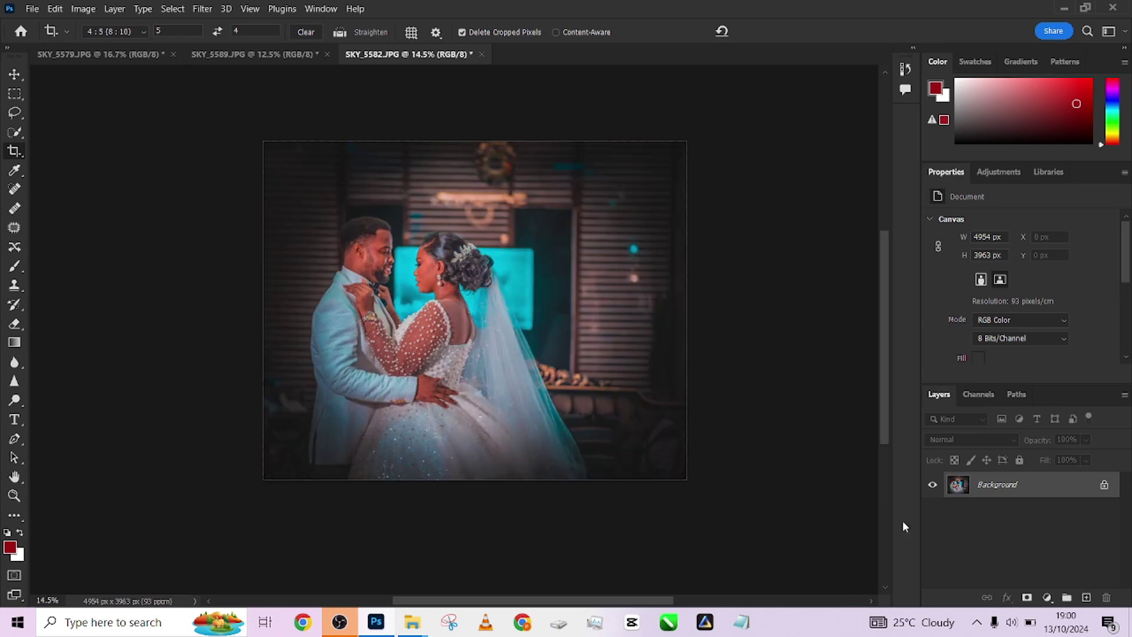
Compare the cropped photo before and after the Camera Raw filter using the document history.
{"action": "left_click", "coordinate": [904, 69]}
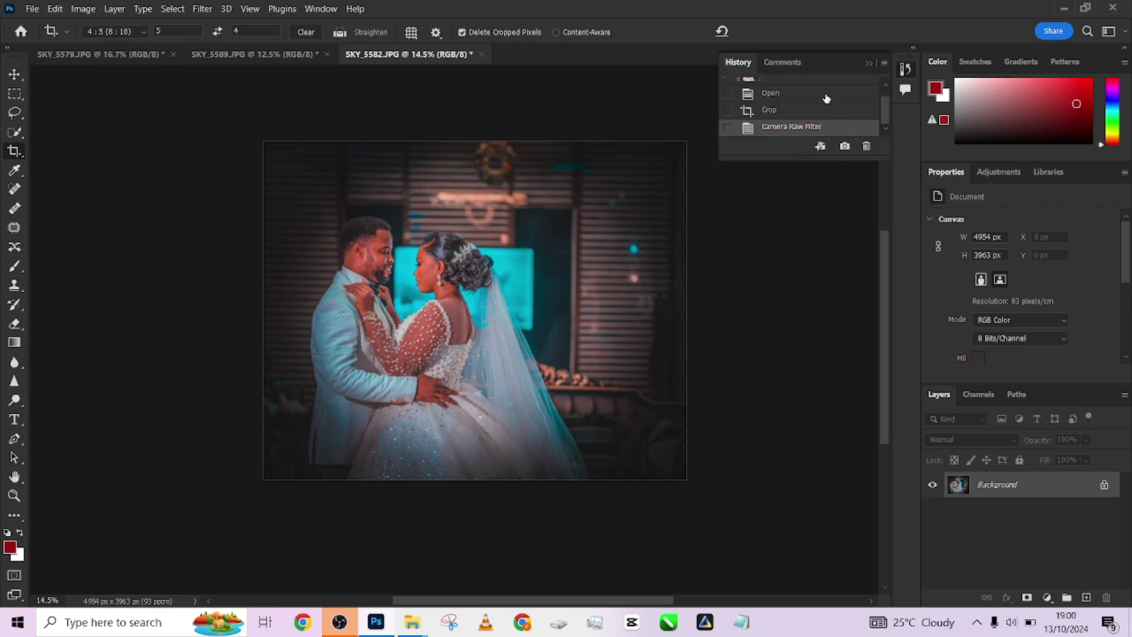
{"action": "left_click", "coordinate": [819, 115]}
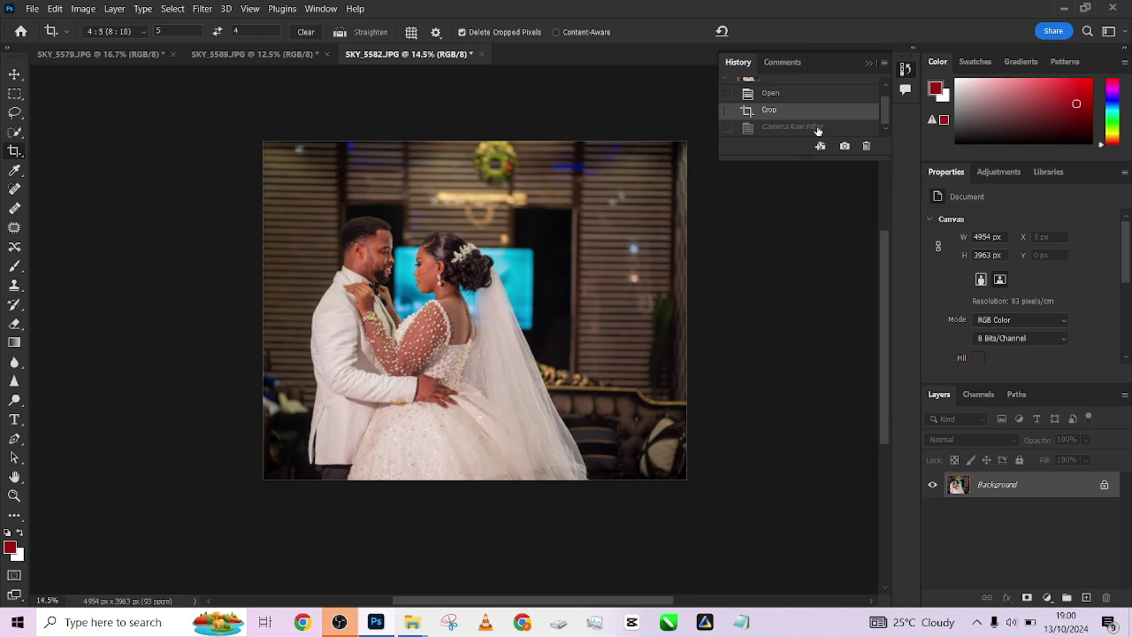
{"action": "left_click", "coordinate": [818, 129]}
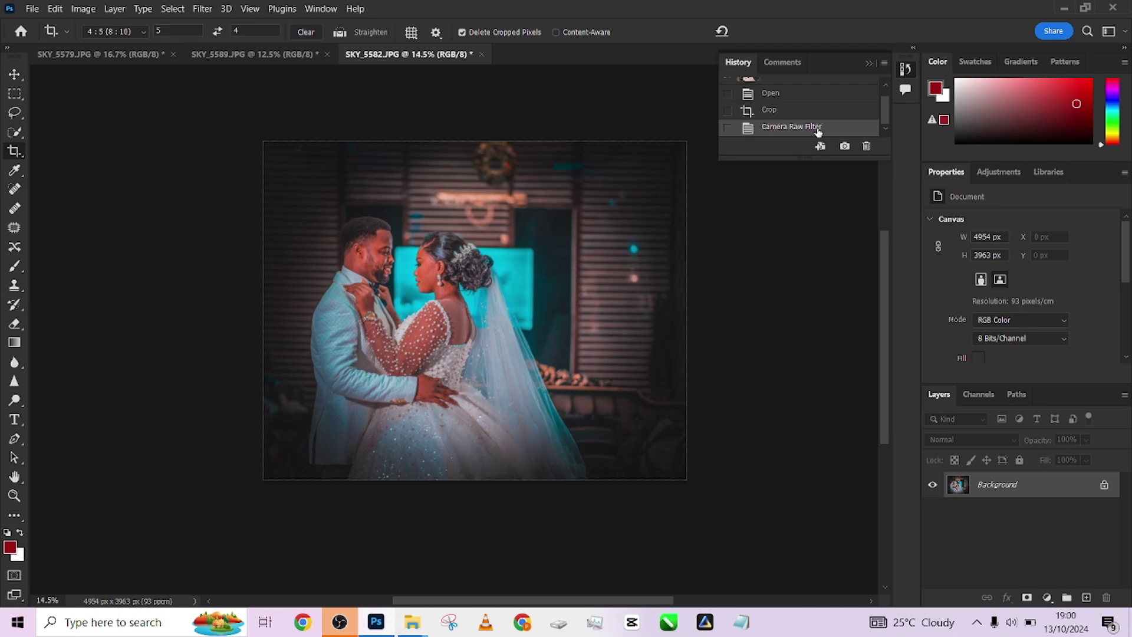
Place the Background image from the Downloads folder over the photo, rotated about -89.9° and scaled to cover the whole canvas.
{"action": "left_click", "coordinate": [1064, 9]}
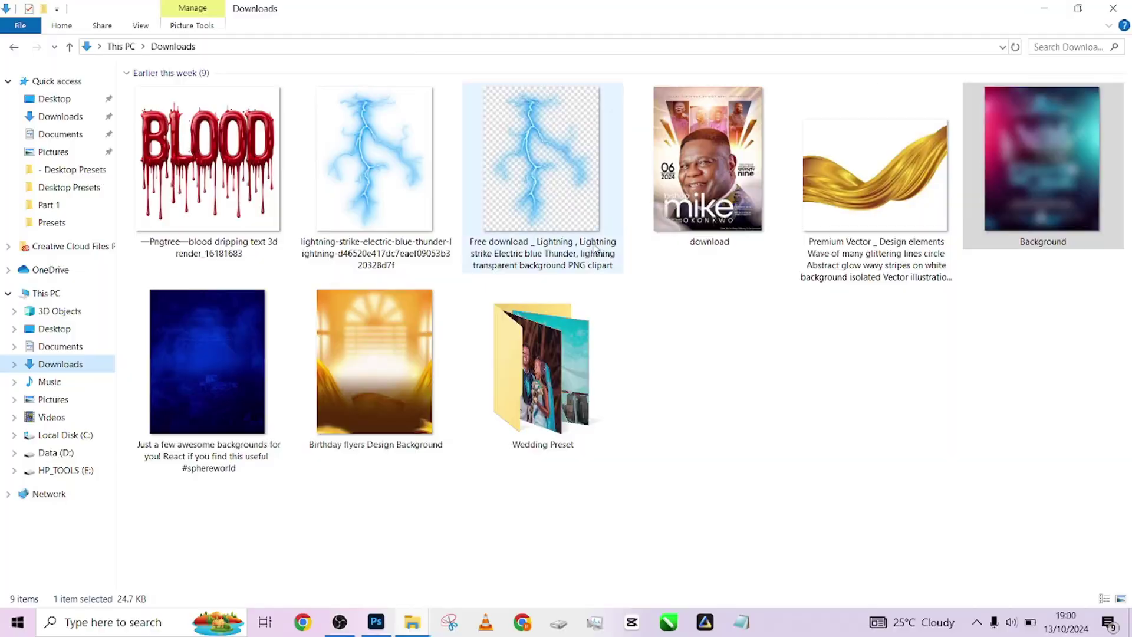
{"action": "left_click_drag", "start_coordinate": [1041, 171], "coordinate": [443, 417]}
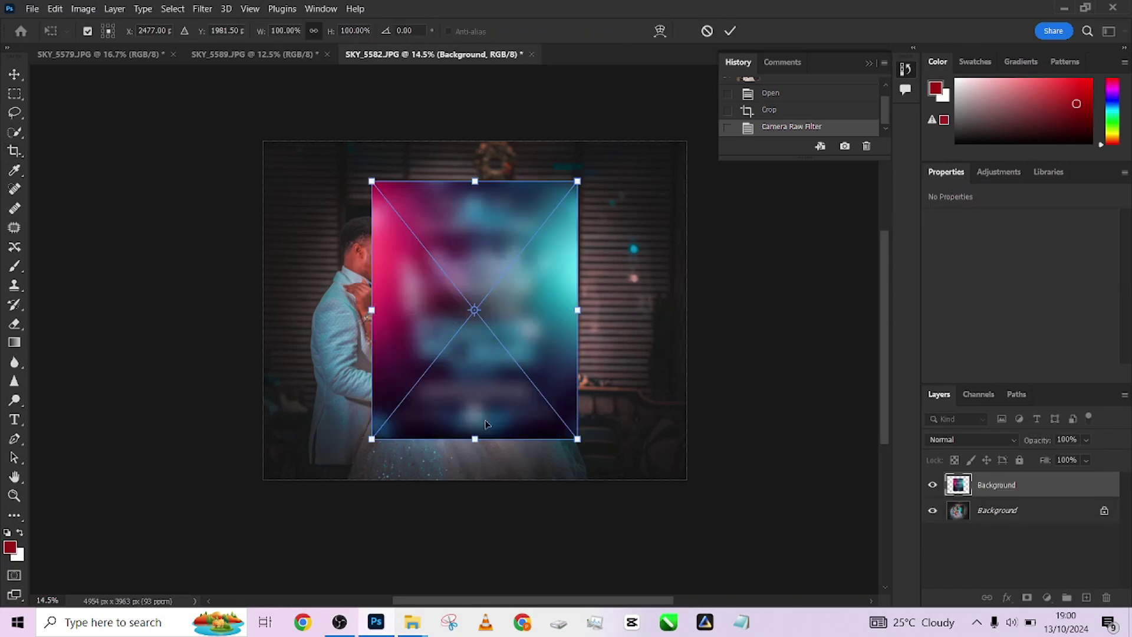
{"action": "left_click_drag", "start_coordinate": [585, 446], "coordinate": [645, 485]}
{"action": "left_click_drag", "start_coordinate": [658, 386], "coordinate": [518, 214]}
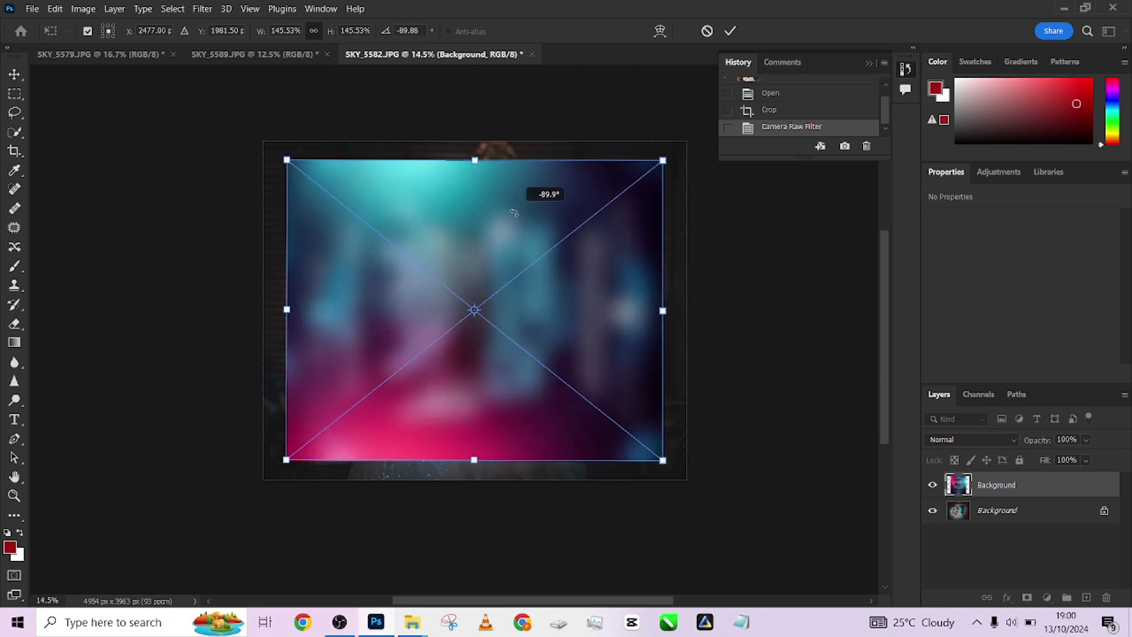
{"action": "left_click_drag", "start_coordinate": [661, 462], "coordinate": [697, 487]}
{"action": "left_click_drag", "start_coordinate": [628, 444], "coordinate": [627, 435]}
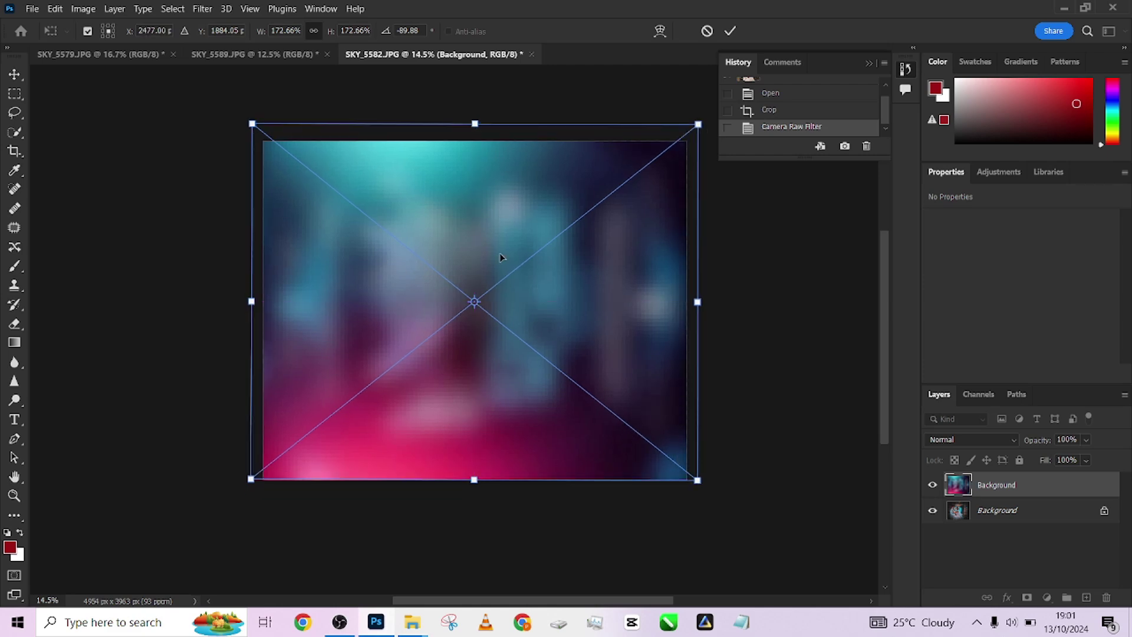
{"action": "left_click_drag", "start_coordinate": [482, 121], "coordinate": [480, 141]}
{"action": "left_click", "coordinate": [732, 30]}
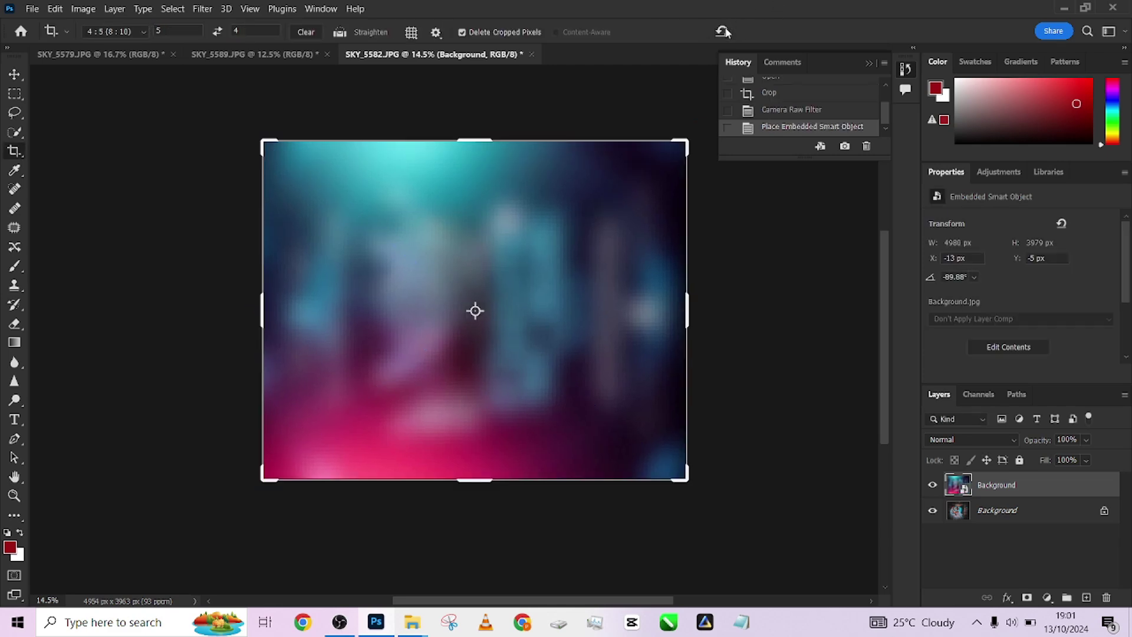
Apply a Gaussian Blur with a radius of 631.5 pixels to the placed background layer.
{"action": "left_click", "coordinate": [203, 9]}
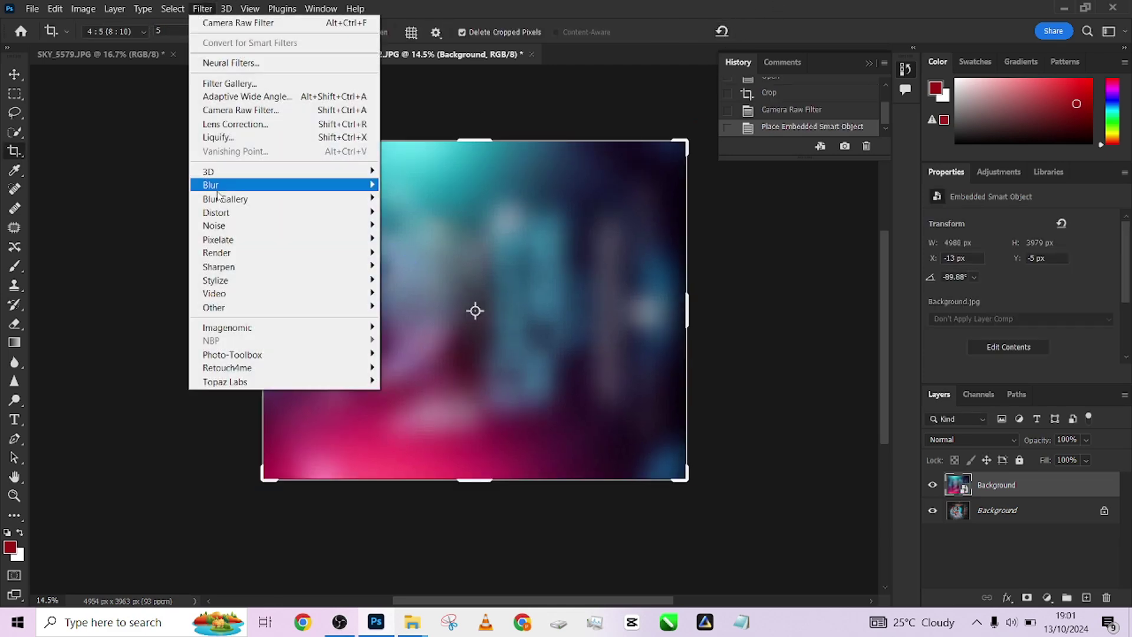
{"action": "left_click", "coordinate": [409, 239]}
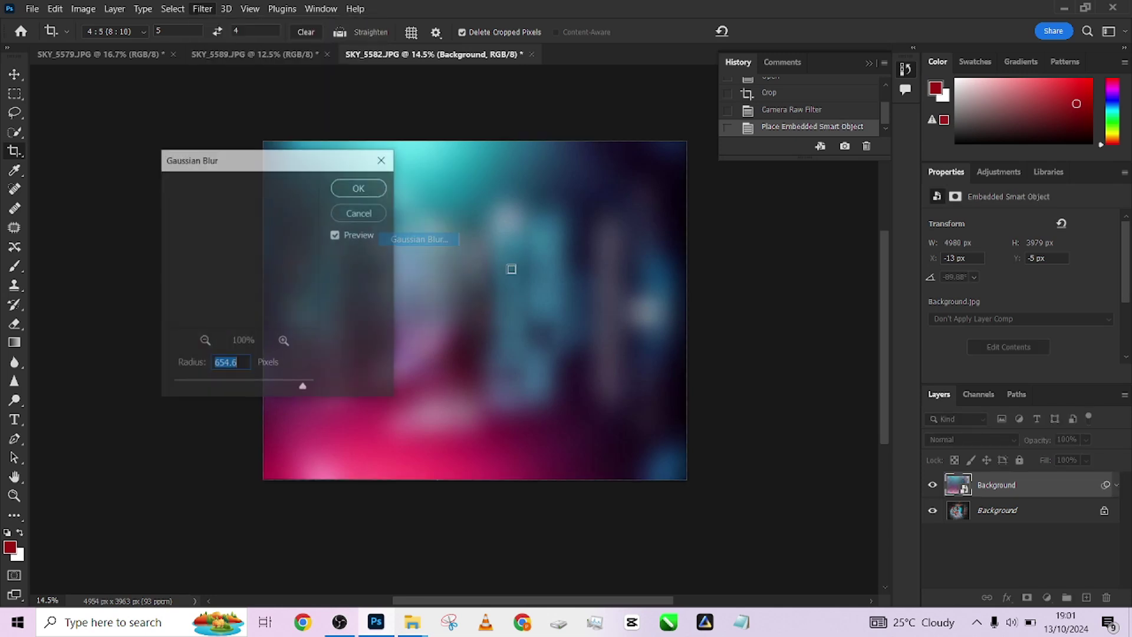
{"action": "left_click_drag", "start_coordinate": [232, 163], "coordinate": [730, 215]}
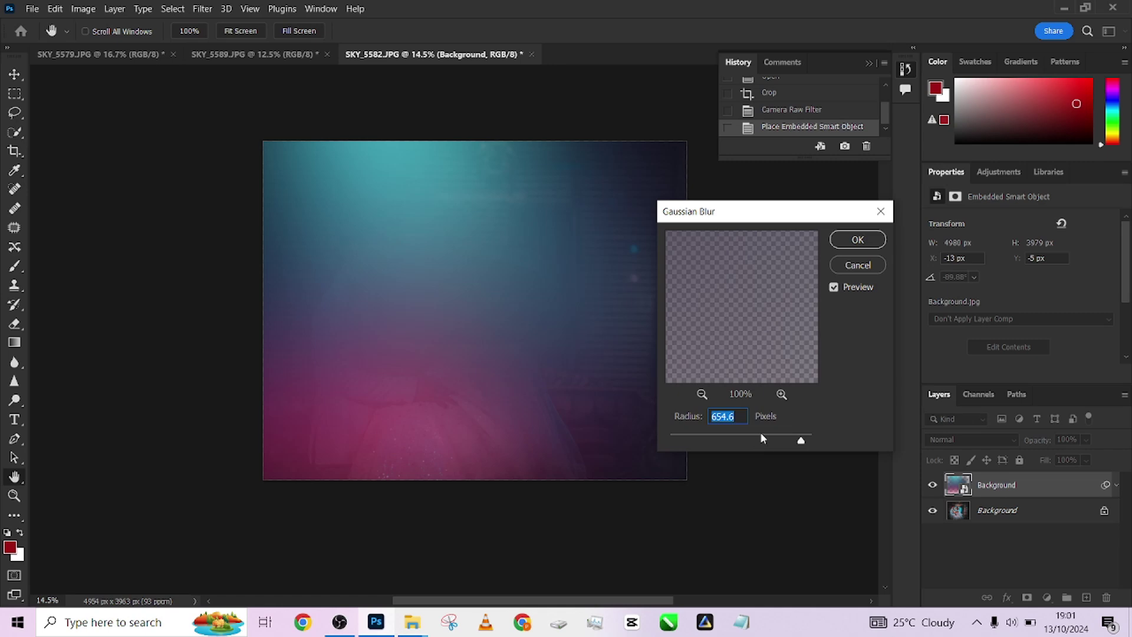
{"action": "left_click_drag", "start_coordinate": [760, 440], "coordinate": [772, 444]}
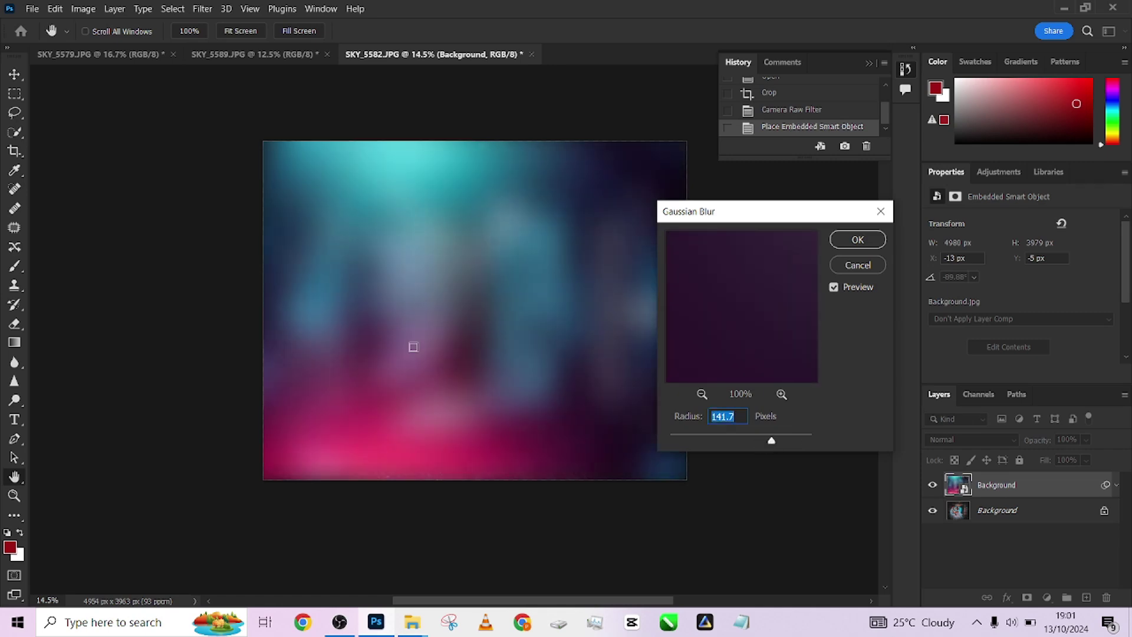
{"action": "left_click_drag", "start_coordinate": [790, 441], "coordinate": [800, 442]}
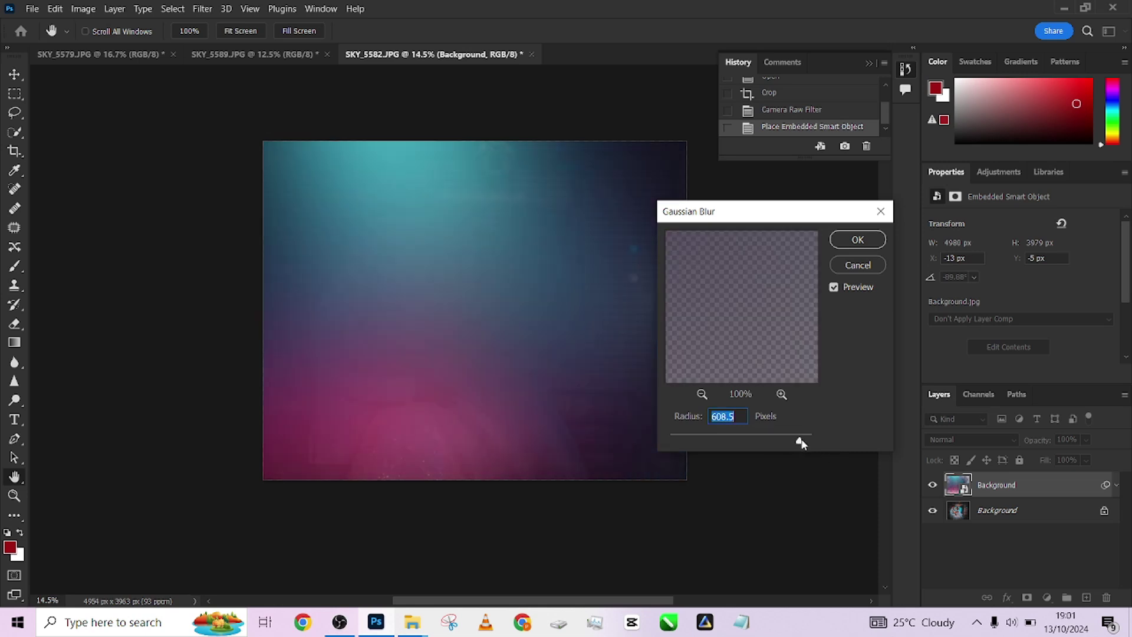
{"action": "left_click", "coordinate": [858, 240]}
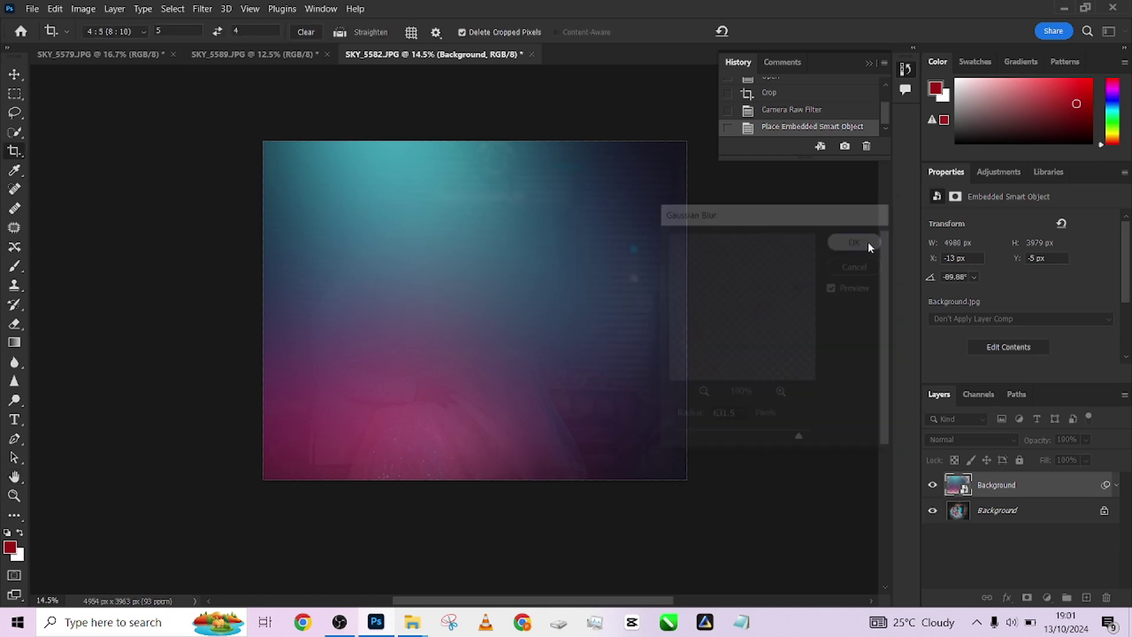
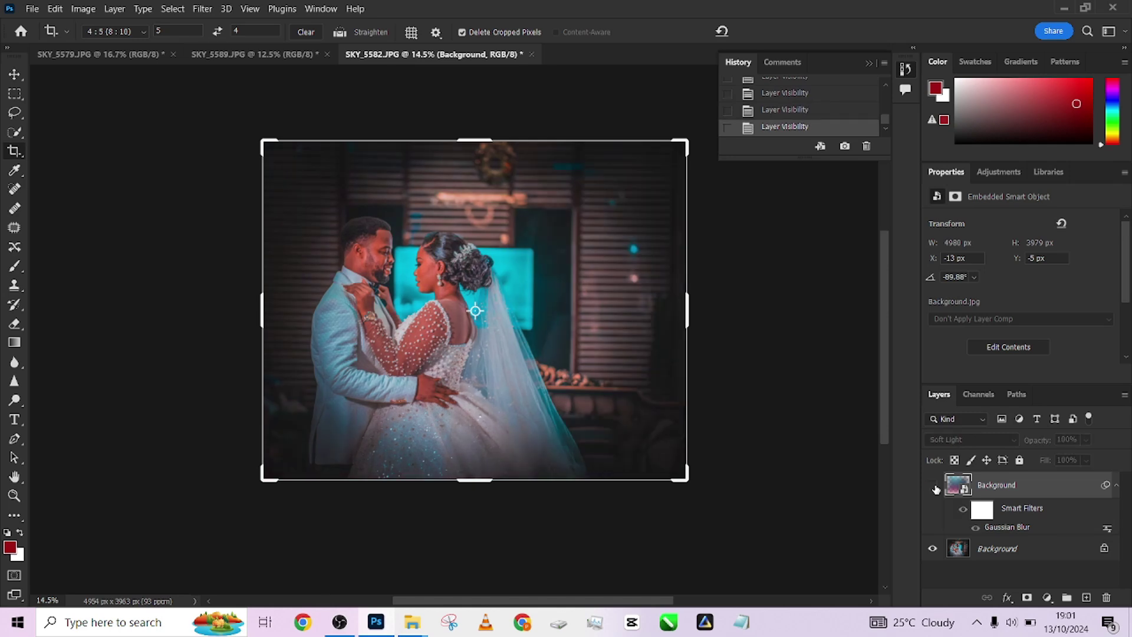
Compare the photo with and without the blurred Soft Light background layer, leaving the layer visible.
{"action": "left_click", "coordinate": [933, 486]}
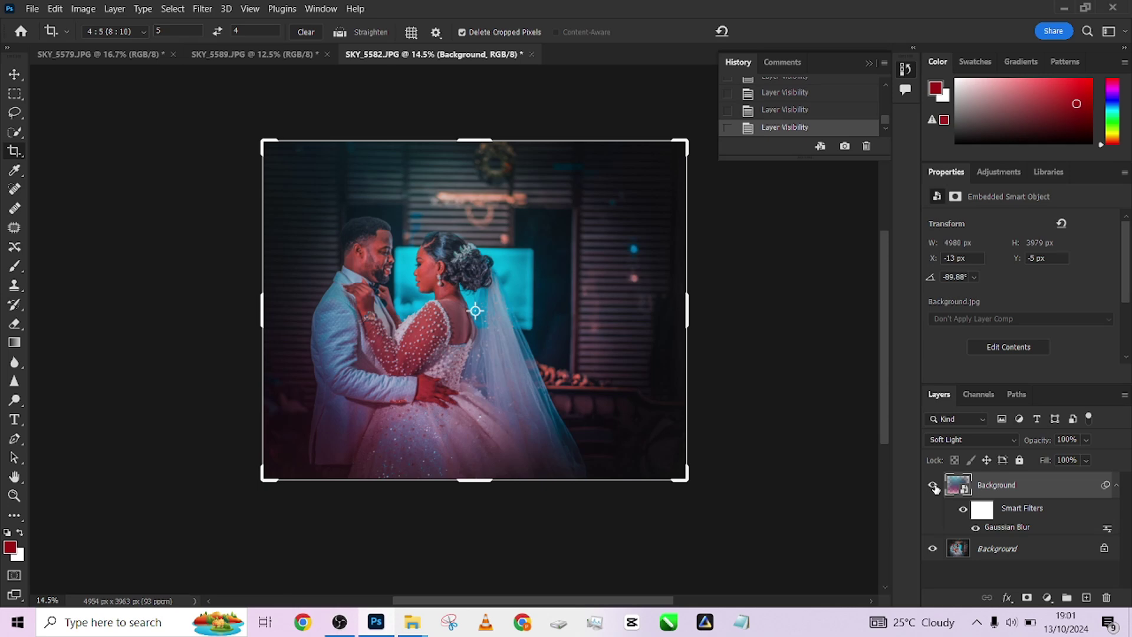
{"action": "left_click", "coordinate": [933, 487]}
{"action": "left_click", "coordinate": [934, 487]}
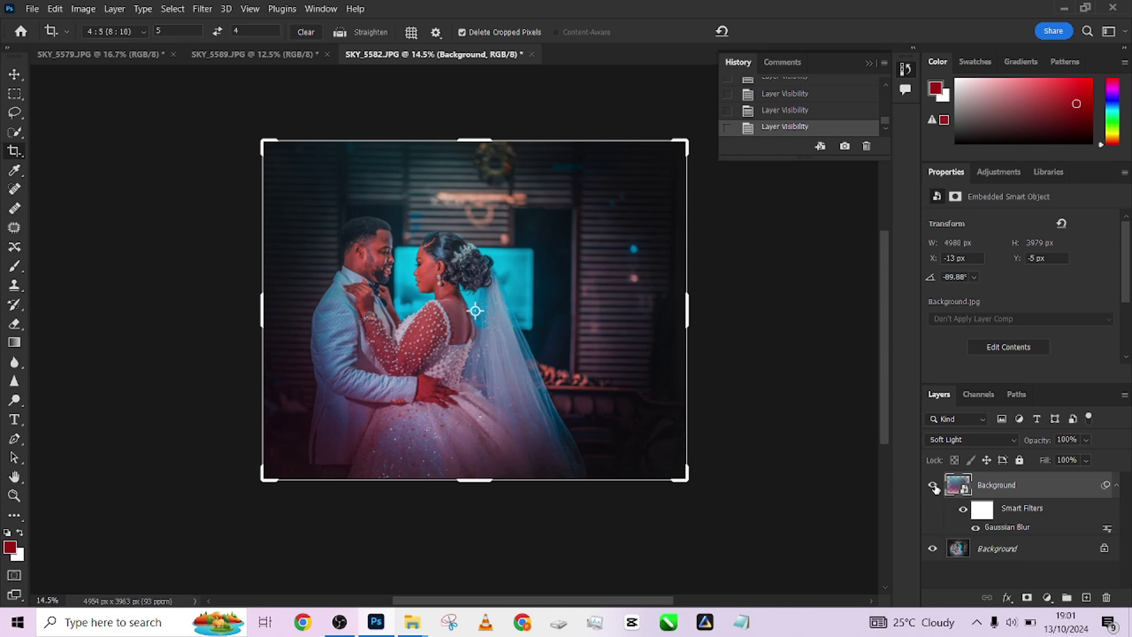
{"action": "left_click", "coordinate": [933, 486]}
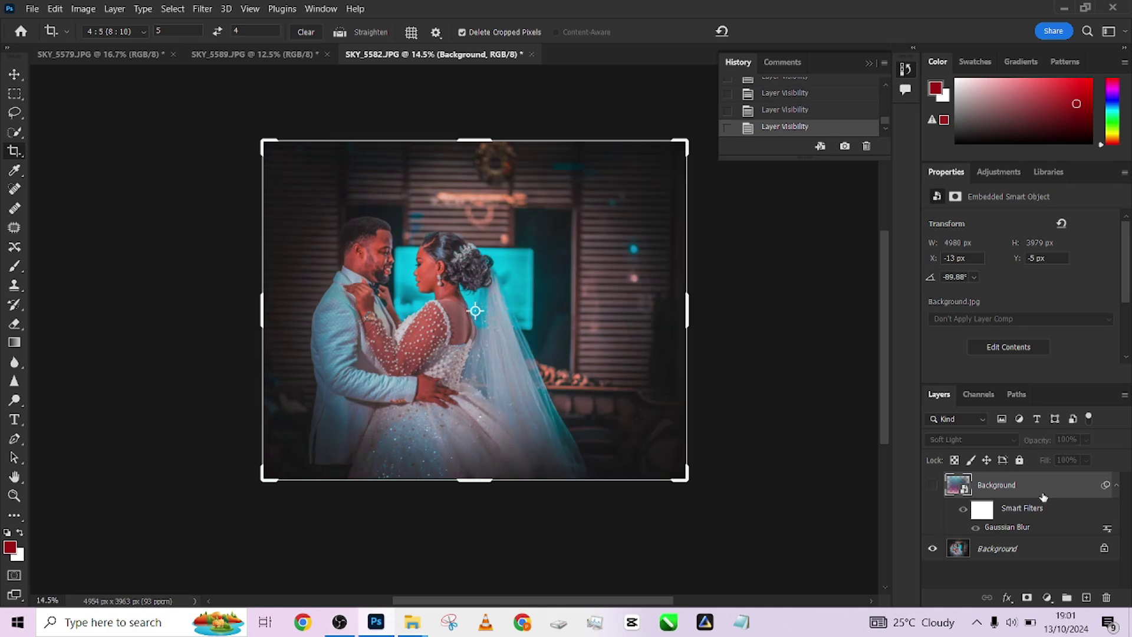
{"action": "left_click", "coordinate": [933, 487]}
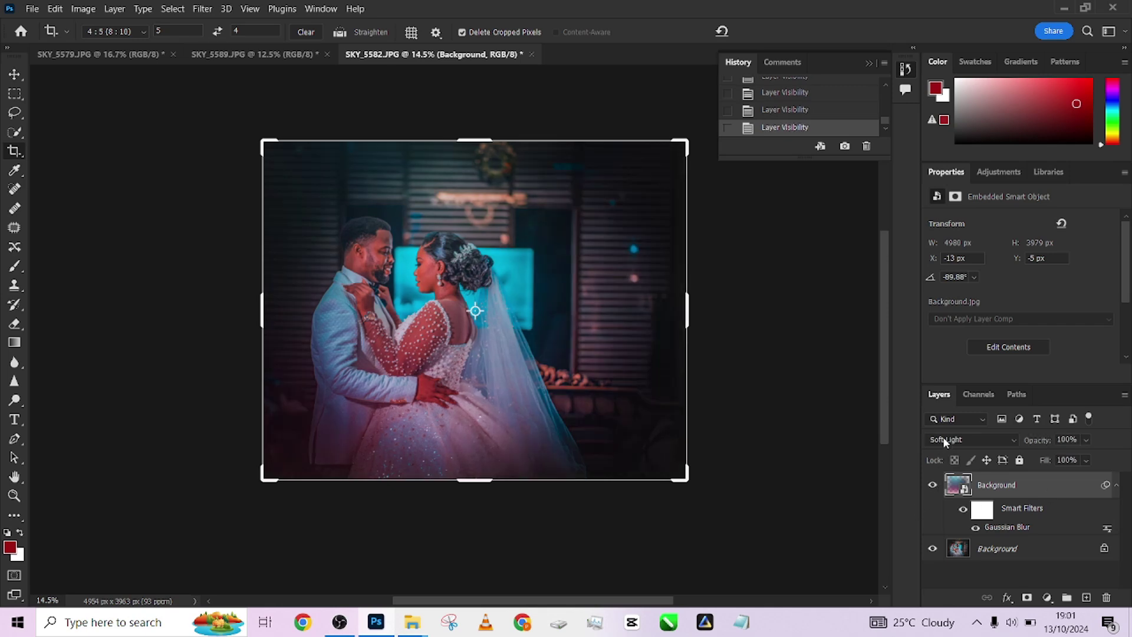
Try the darkening blend modes from Darken through Darker Color on the placed background layer.
{"action": "left_click", "coordinate": [945, 442]}
{"action": "left_click", "coordinate": [959, 281]}
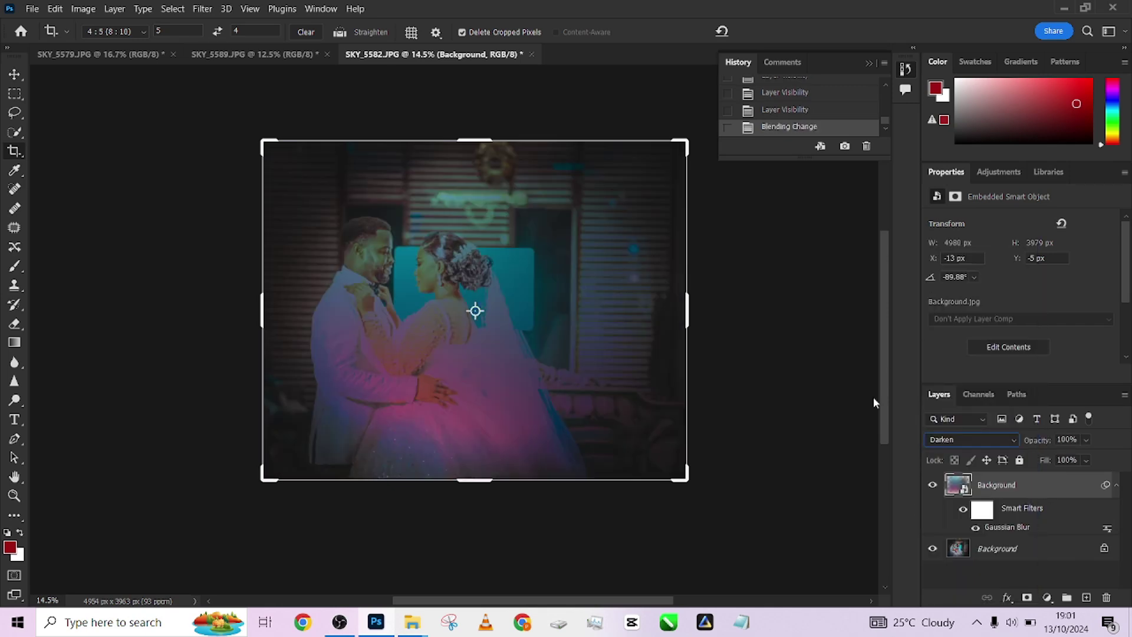
{"action": "key", "text": "Down"}
{"action": "key", "text": "Down"}
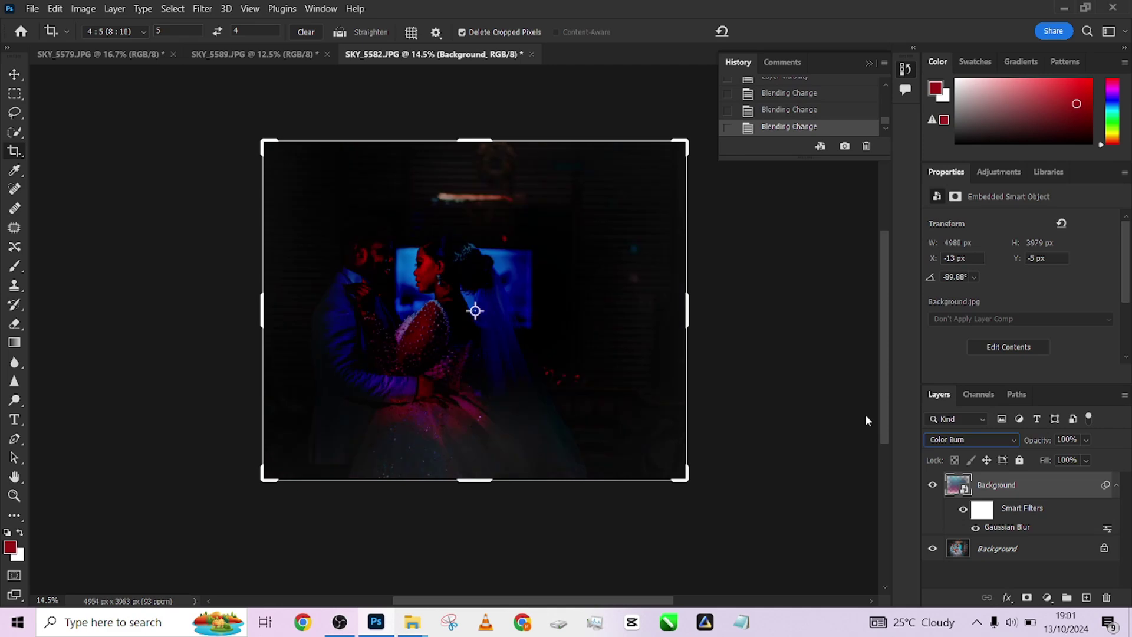
{"action": "key", "text": "Up"}
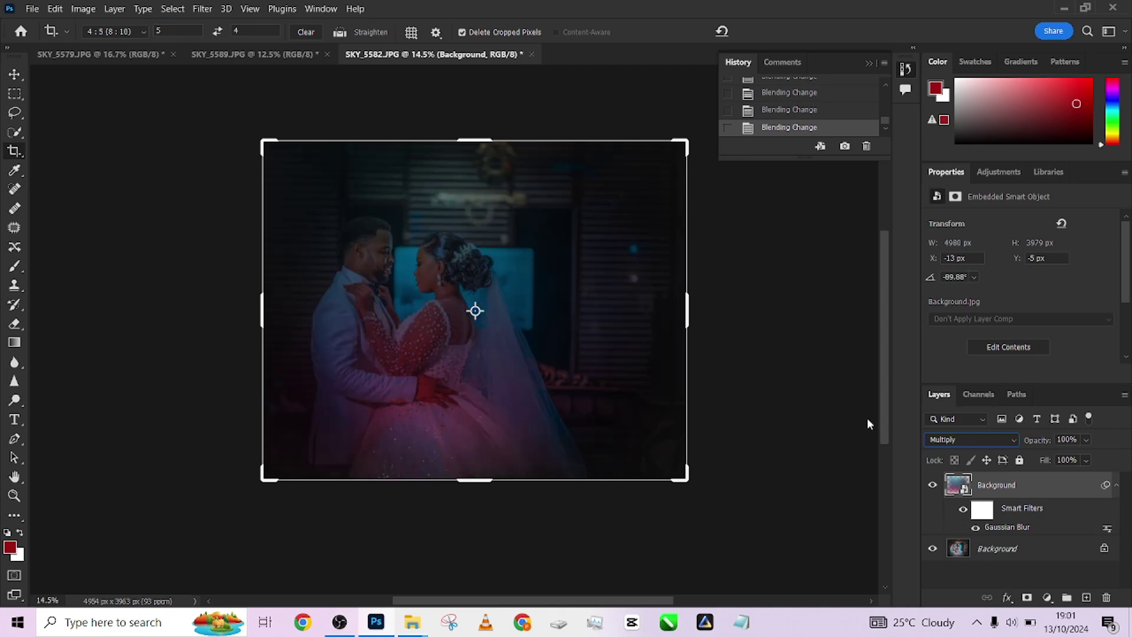
{"action": "key", "text": "Down"}
{"action": "key", "text": "Down"}
{"action": "key", "text": "Down"}
{"action": "key", "text": "Down"}
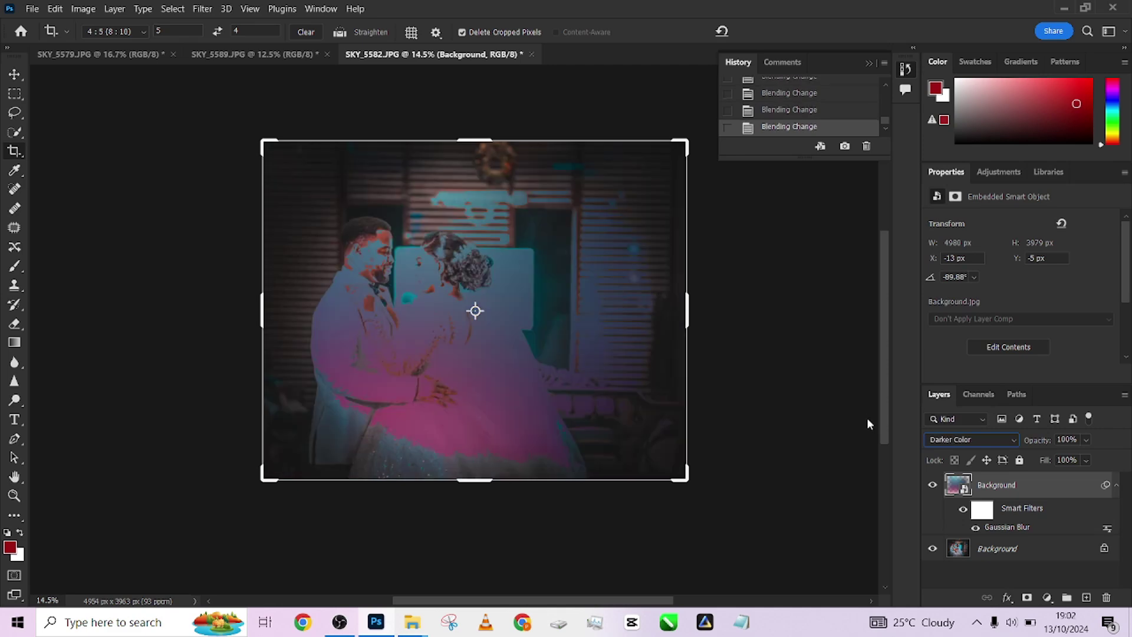
Try the Lighten blend mode on the placed background layer and vary its fill.
{"action": "key", "text": "Down"}
{"action": "key", "text": "Up"}
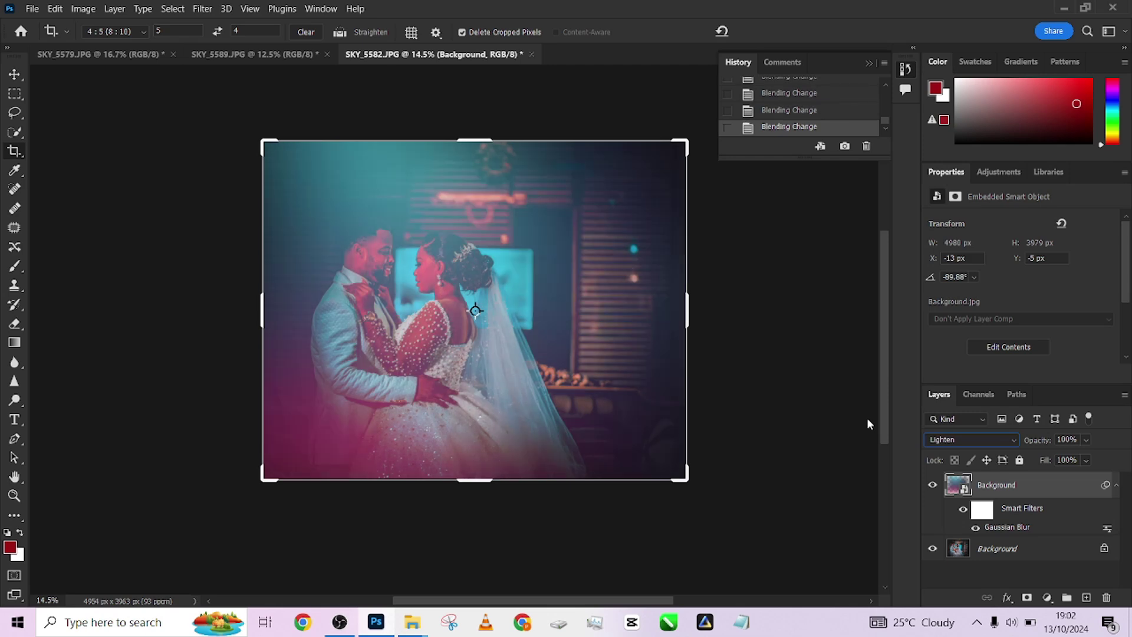
{"action": "left_click_drag", "start_coordinate": [1087, 460], "coordinate": [1103, 477]}
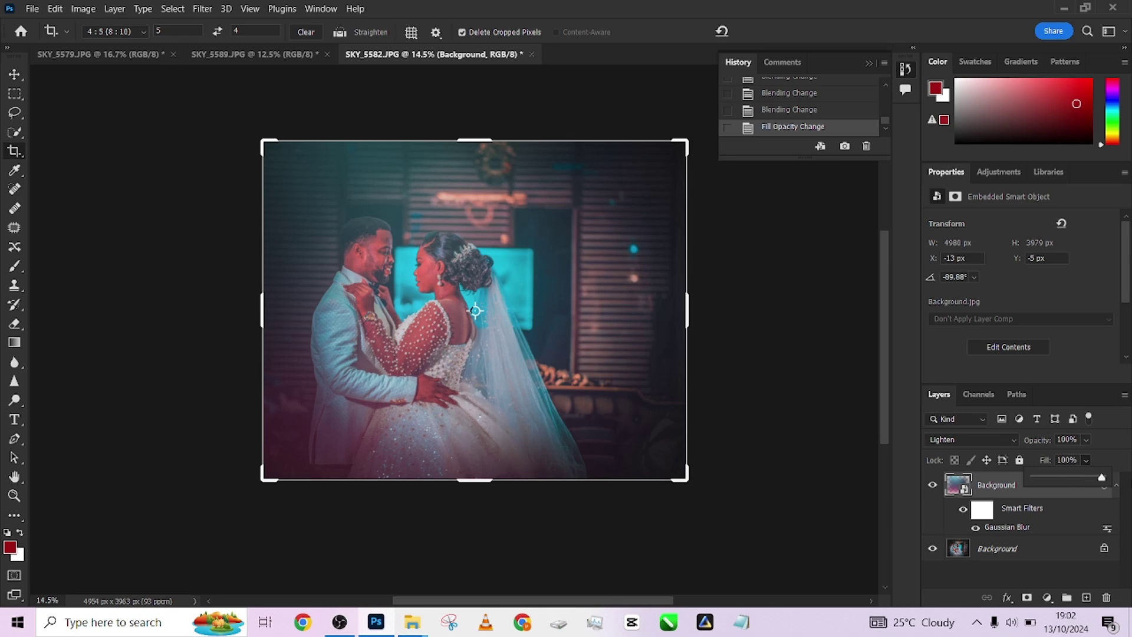
Try the Screen blend mode on the placed background layer with different fill amounts.
{"action": "left_click", "coordinate": [950, 439]}
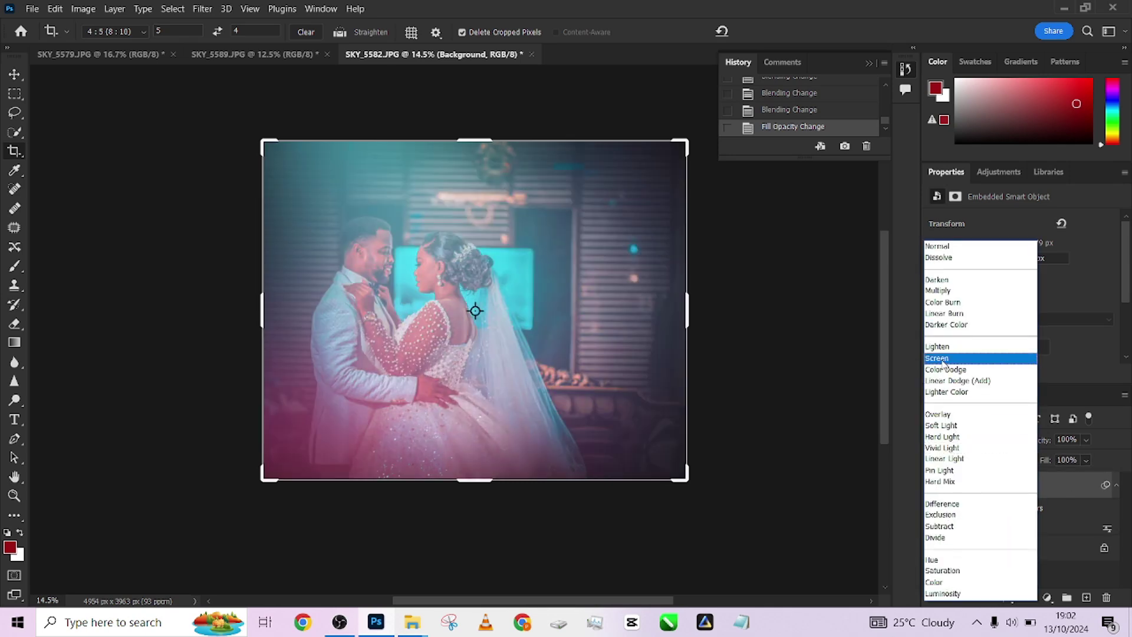
{"action": "left_click", "coordinate": [944, 359]}
{"action": "left_click", "coordinate": [1086, 462]}
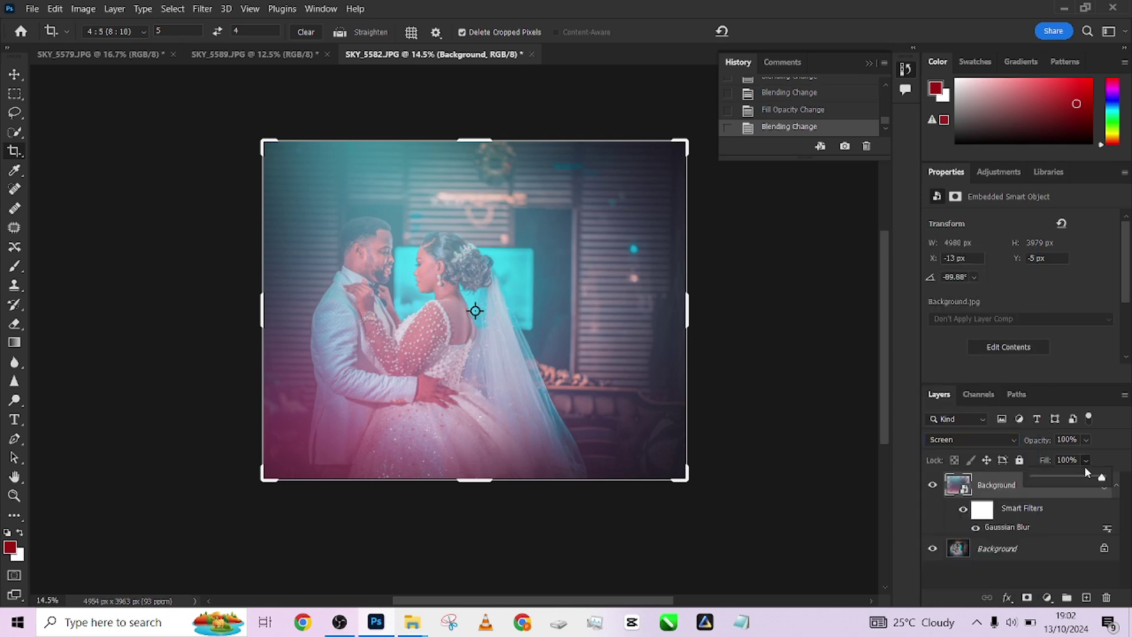
{"action": "left_click_drag", "start_coordinate": [1068, 475], "coordinate": [1067, 475]}
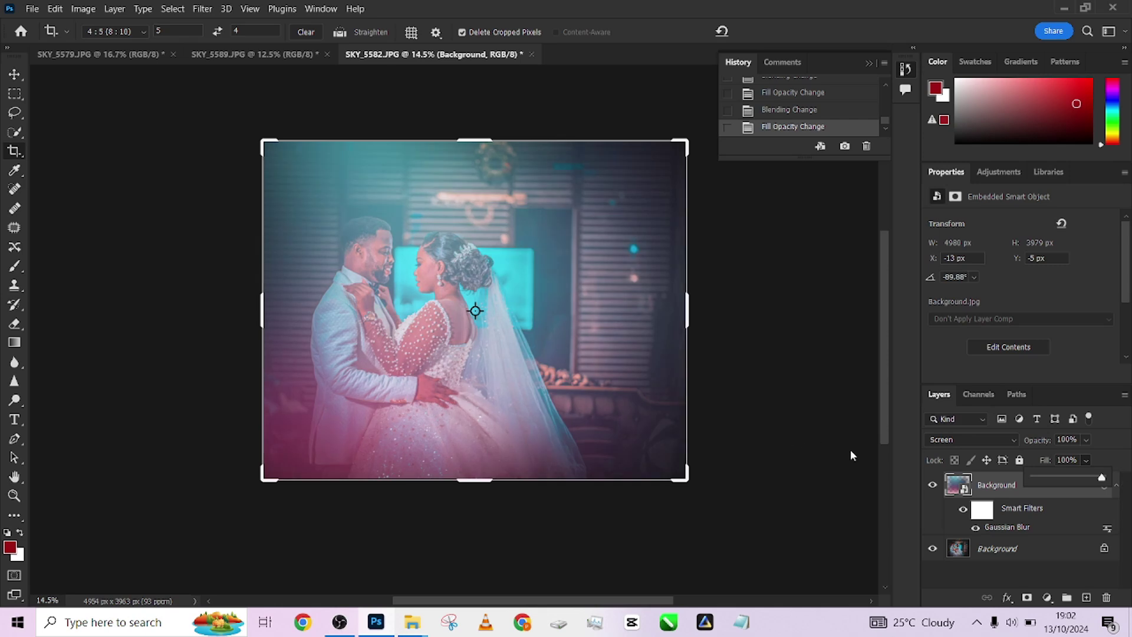
Try the blend modes from Color Dodge through Pin Light on the placed background layer.
{"action": "left_click", "coordinate": [929, 441]}
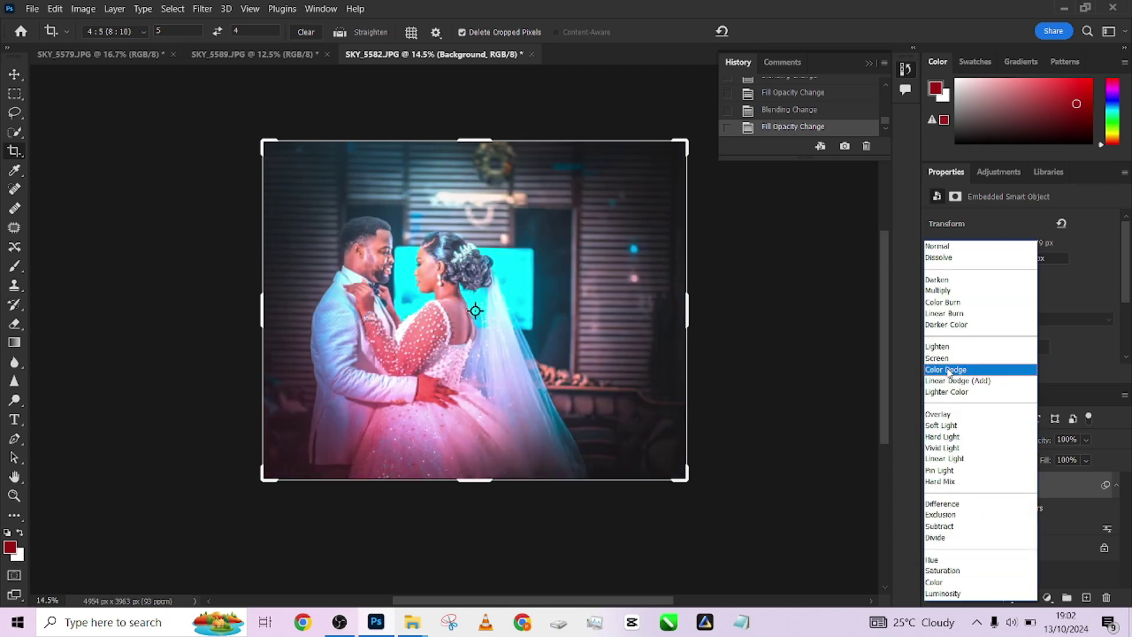
{"action": "left_click", "coordinate": [950, 370]}
{"action": "key", "text": "Down"}
{"action": "key", "text": "Down"}
{"action": "key", "text": "Down"}
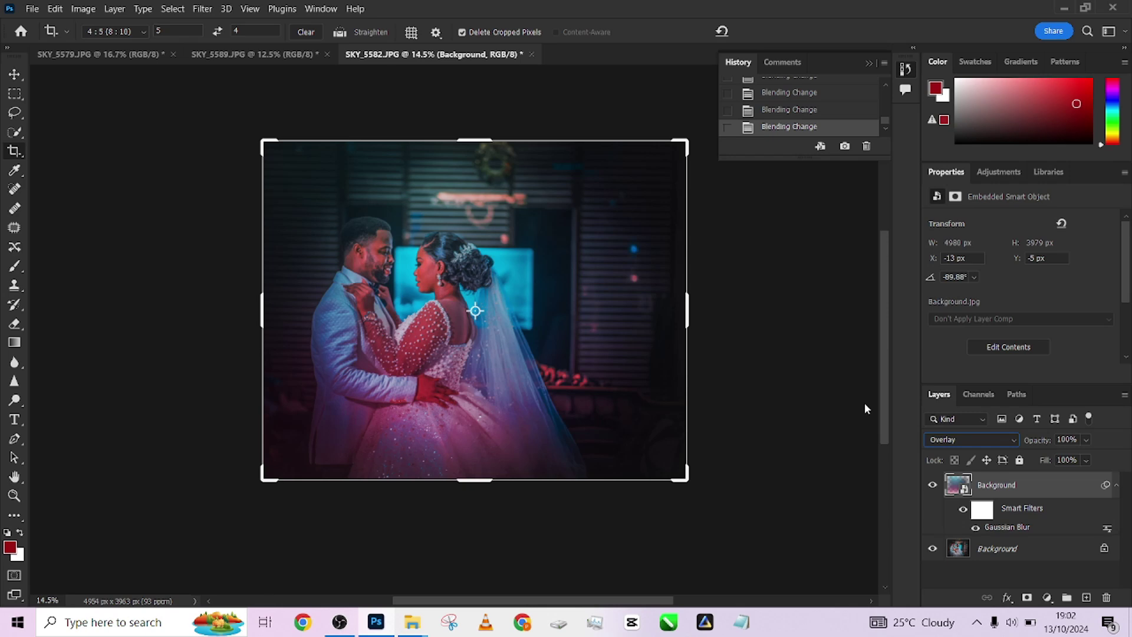
{"action": "key", "text": "Down"}
{"action": "key", "text": "Down"}
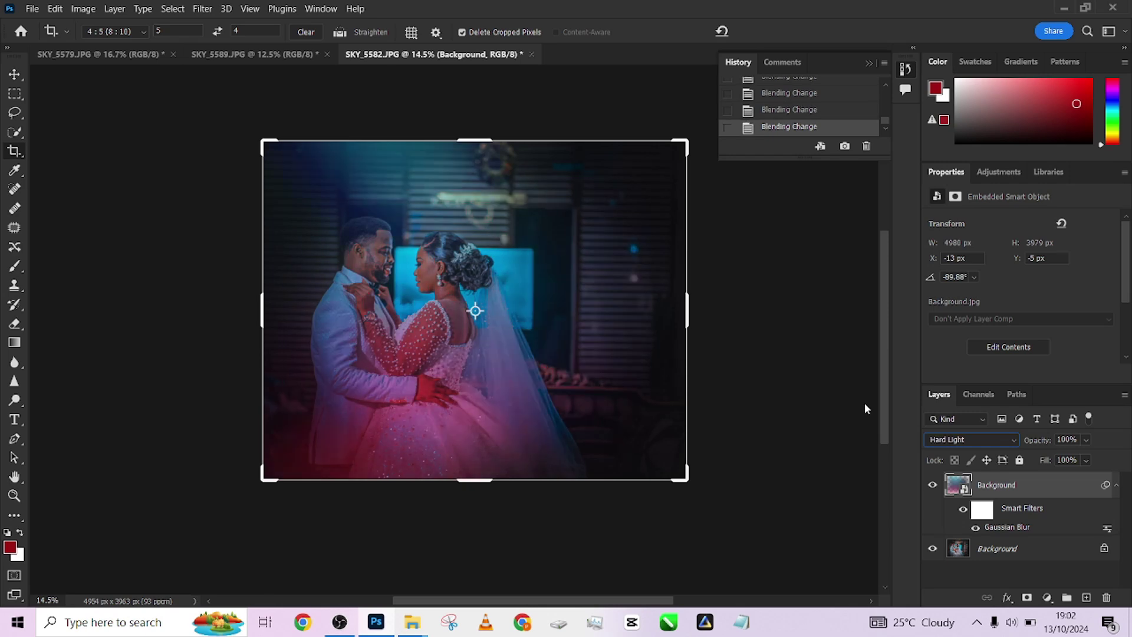
{"action": "key", "text": "Down"}
{"action": "key", "text": "Down"}
{"action": "key", "text": "Down"}
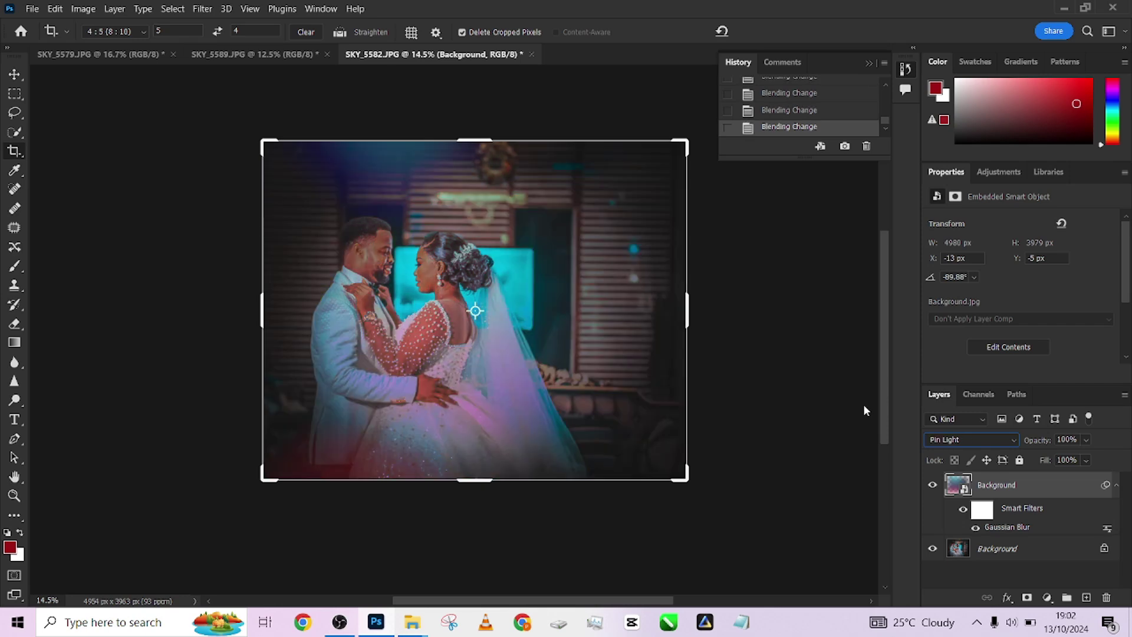
Try the remaining blend modes down to Luminosity on the placed background layer.
{"action": "key", "text": "Down"}
{"action": "key", "text": "Down"}
{"action": "key", "text": "Down"}
{"action": "key", "text": "Down"}
{"action": "key", "text": "Down"}
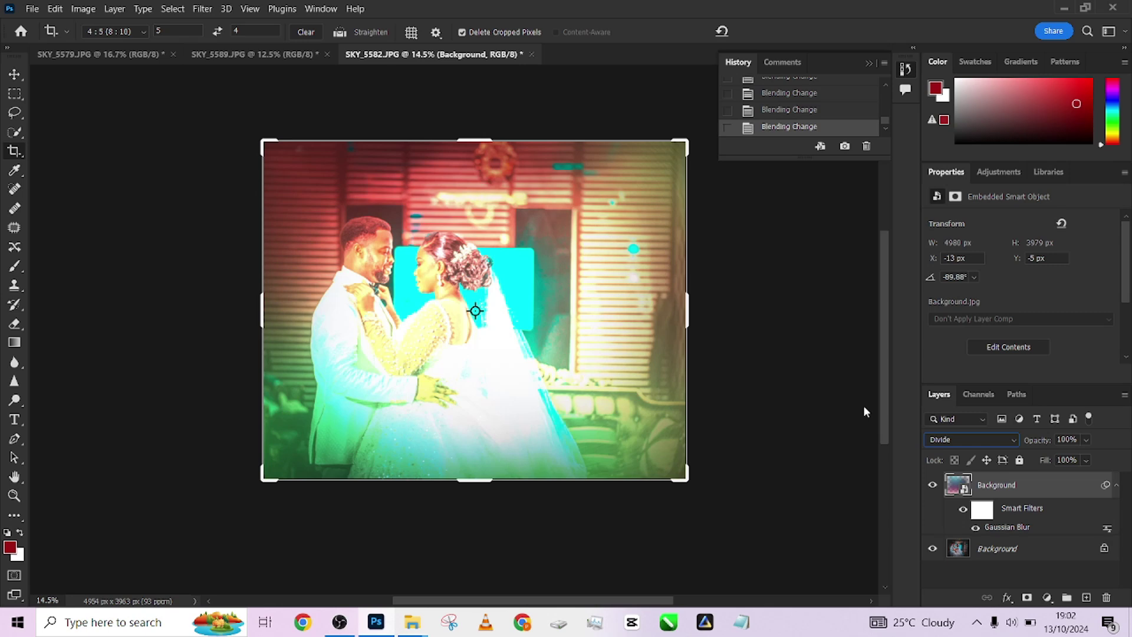
{"action": "key", "text": "Down"}
{"action": "key", "text": "Down"}
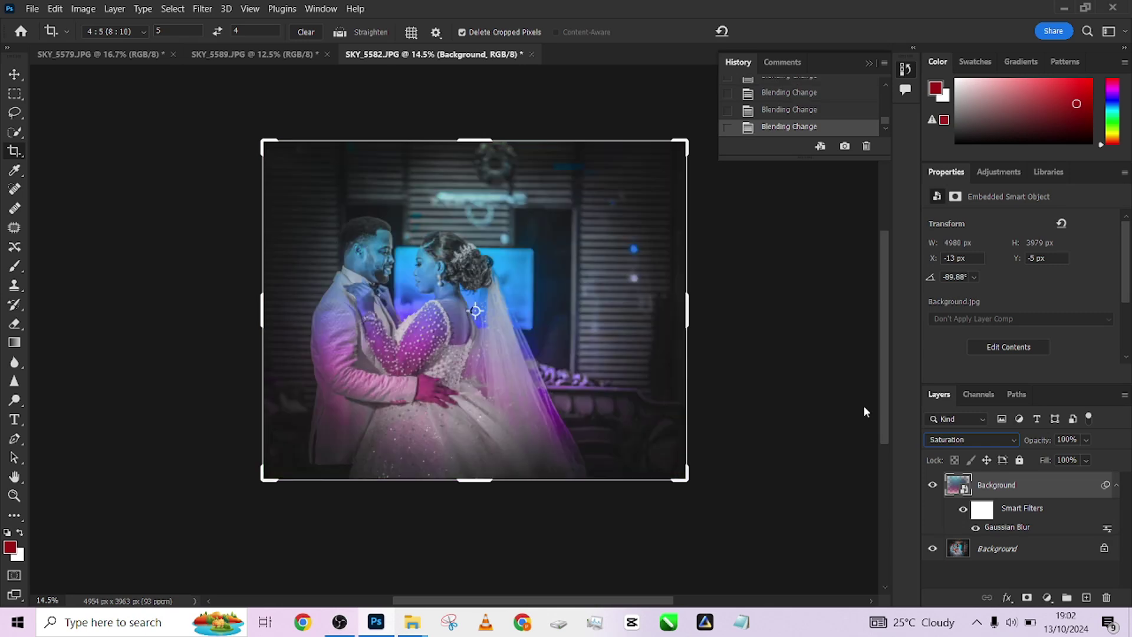
{"action": "key", "text": "Down"}
{"action": "key", "text": "Down"}
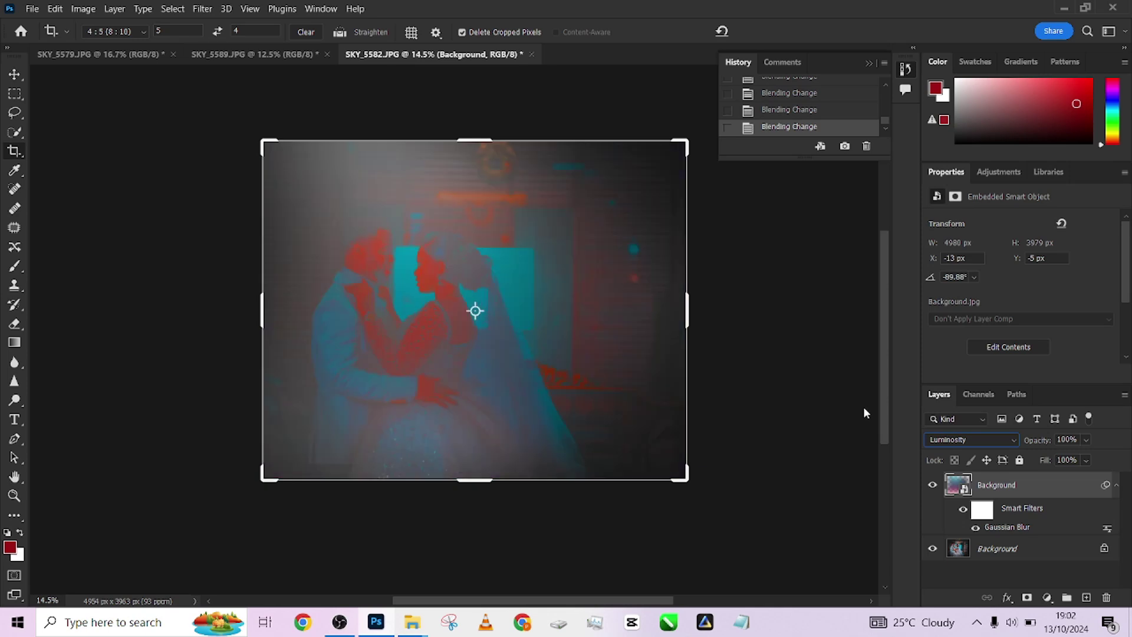
{"action": "key", "text": "Up"}
{"action": "key", "text": "Up"}
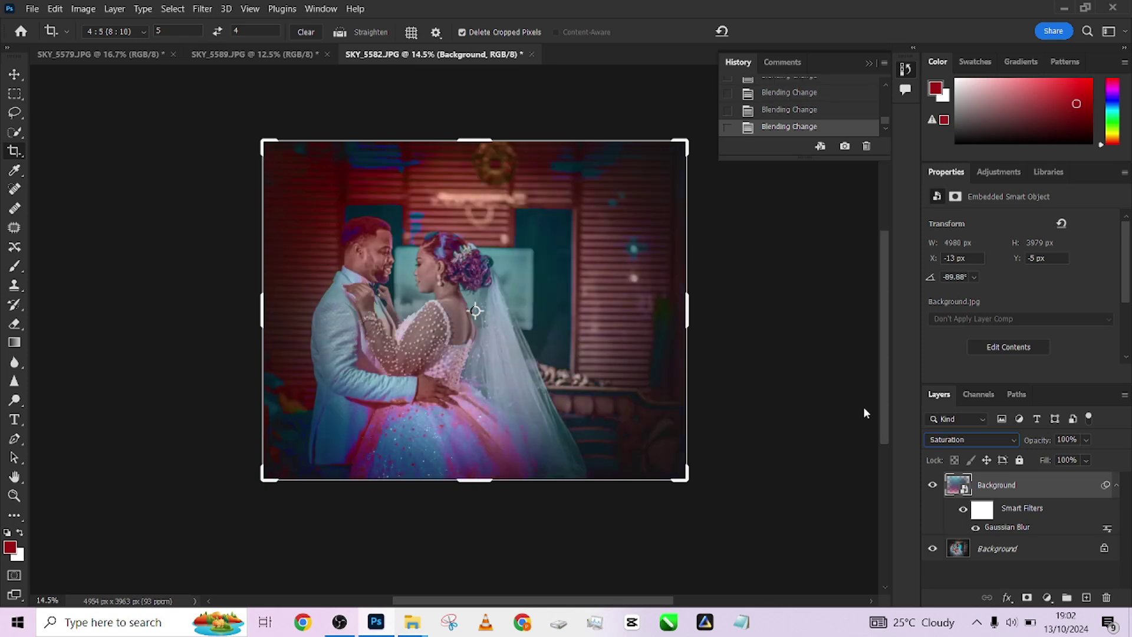
Set the placed background layer's blend mode to Soft Light.
{"action": "left_click", "coordinate": [943, 438]}
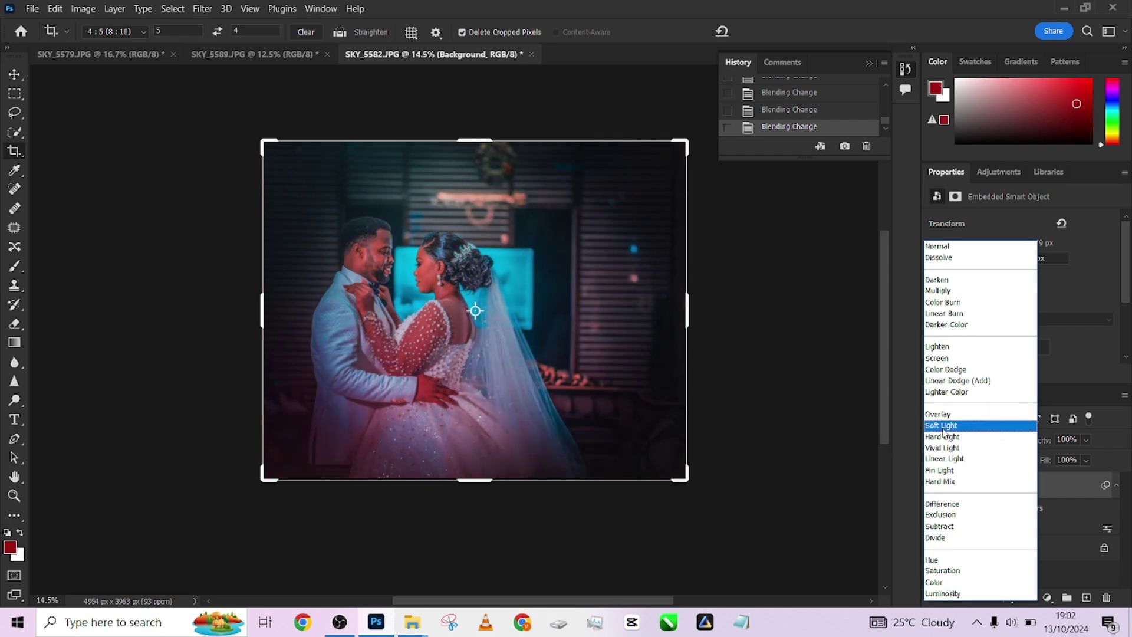
{"action": "left_click", "coordinate": [946, 425]}
{"action": "left_click", "coordinate": [807, 407]}
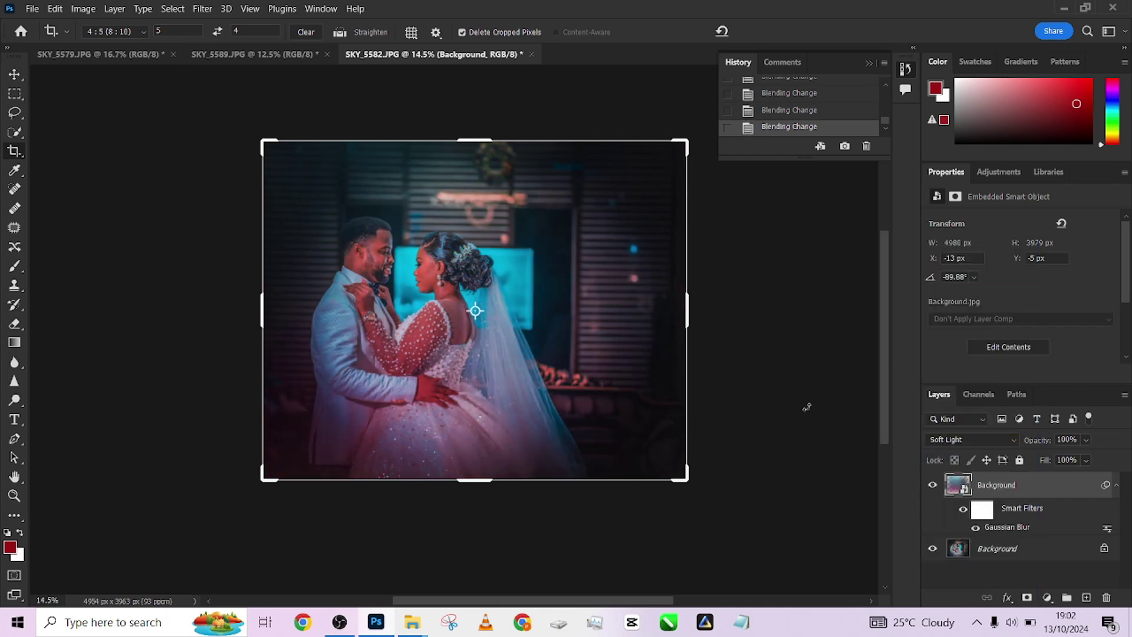
Compare the photo with and without the placed background layer, and reduce that layer's opacity to 71%.
{"action": "left_click", "coordinate": [932, 485]}
{"action": "left_click", "coordinate": [932, 486]}
{"action": "left_click", "coordinate": [932, 486]}
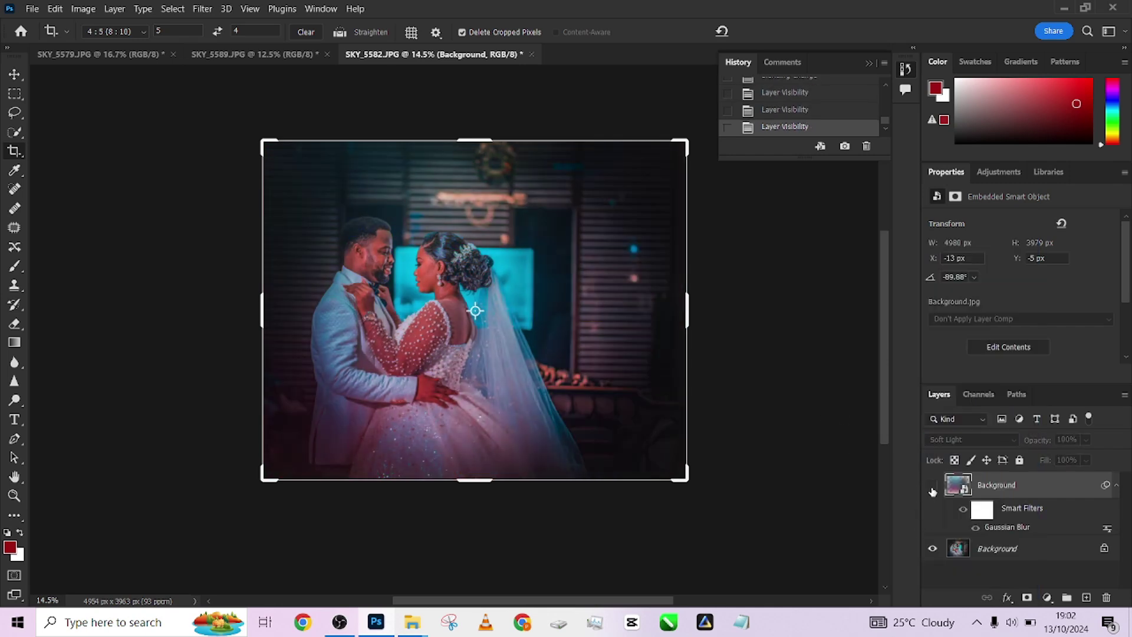
{"action": "left_click", "coordinate": [933, 485]}
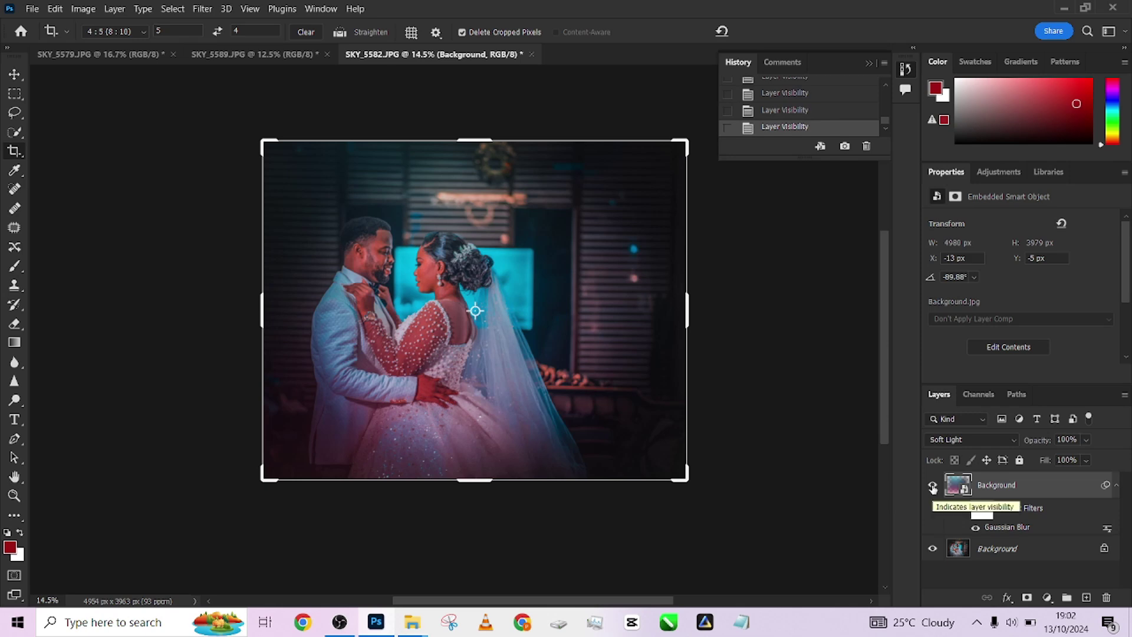
{"action": "left_click", "coordinate": [932, 486]}
{"action": "left_click", "coordinate": [933, 486]}
{"action": "left_click_drag", "start_coordinate": [1087, 453], "coordinate": [1083, 462]}
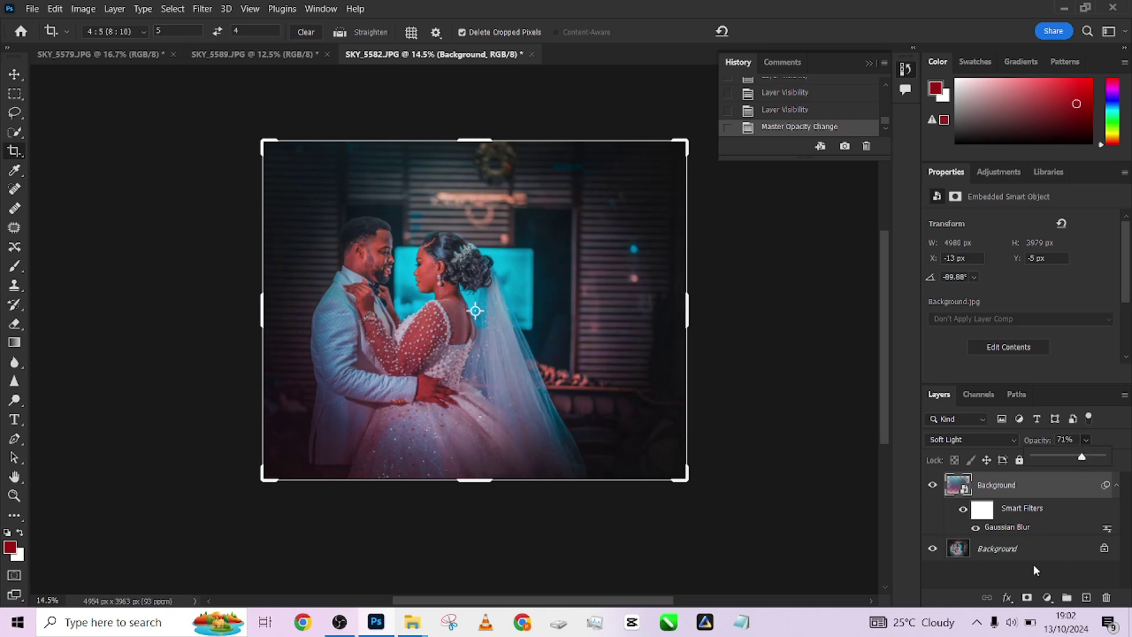
Add a Curves adjustment layer, brighten the tones sampled from the groom's face, and set the black point input to 4.
{"action": "left_click", "coordinate": [1047, 597]}
{"action": "left_click", "coordinate": [1033, 413]}
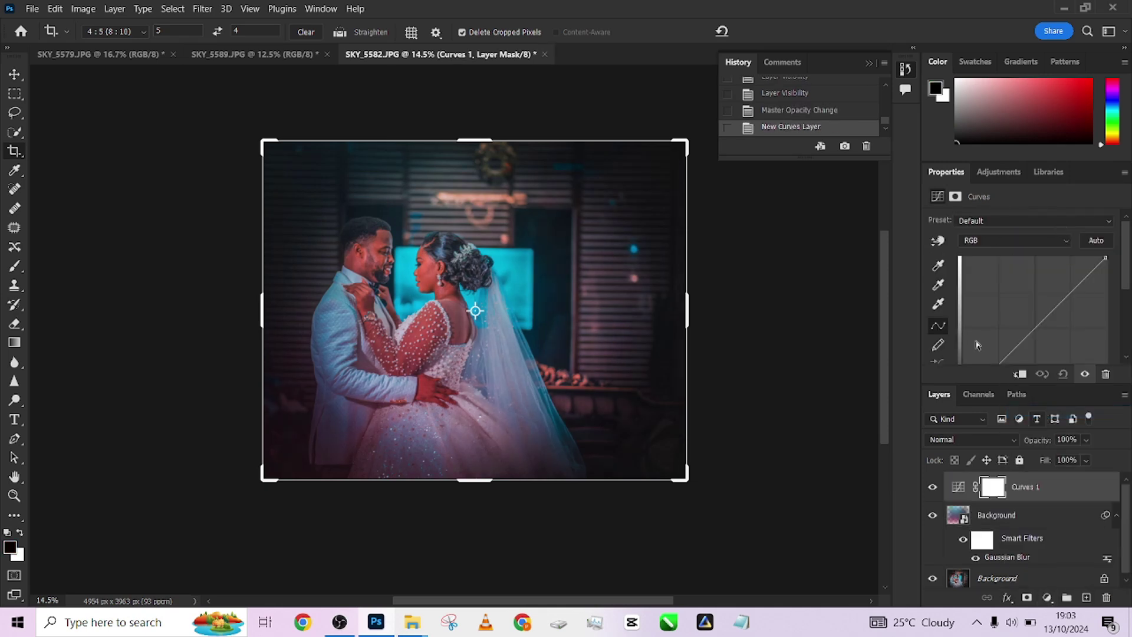
{"action": "left_click", "coordinate": [938, 241]}
{"action": "left_click_drag", "start_coordinate": [387, 264], "coordinate": [386, 256]}
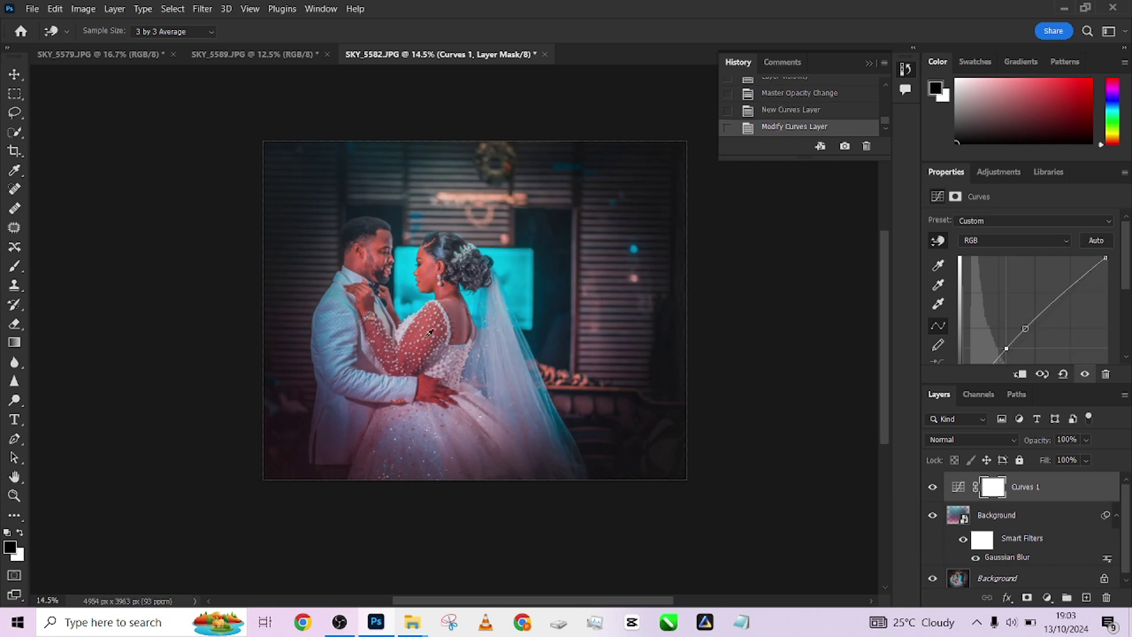
{"action": "scroll", "coordinate": [977, 338], "scroll_direction": "down", "scroll_amount": 3}
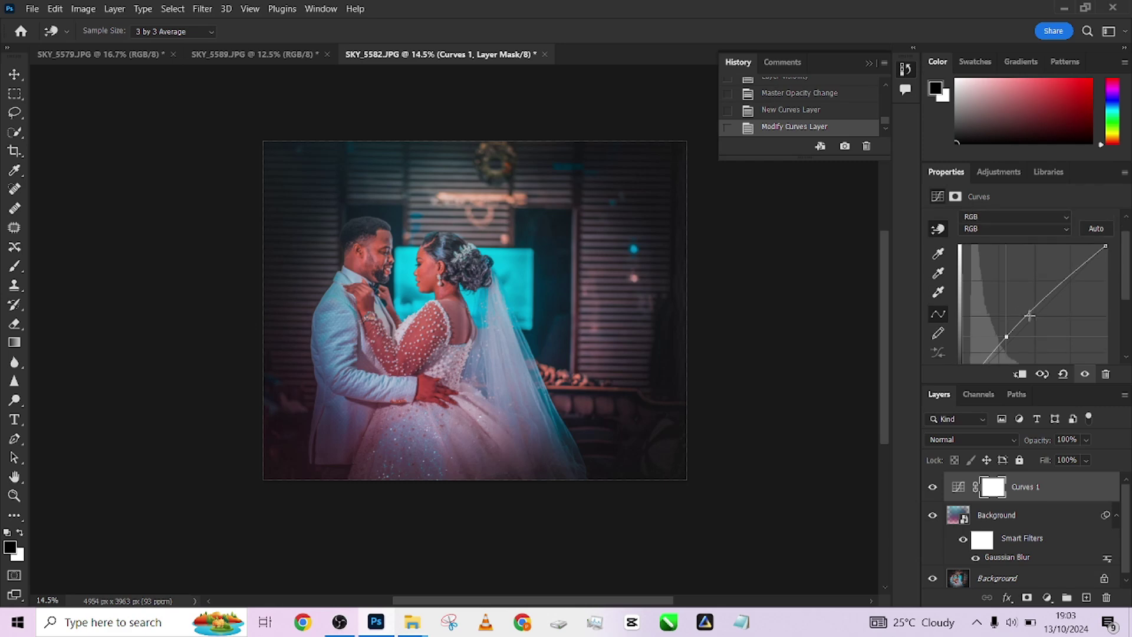
{"action": "left_click", "coordinate": [964, 329]}
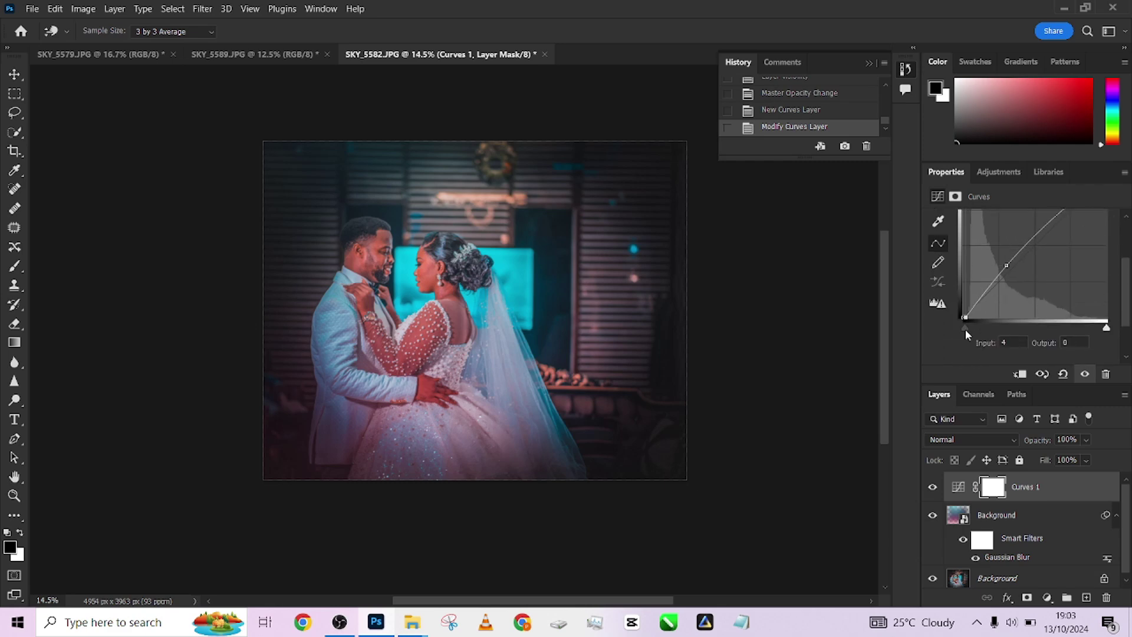
Invert the Curves layer mask, paint white over the couple with a large soft brush, and compare with the layer hidden.
{"action": "key", "text": "ctrl+i"}
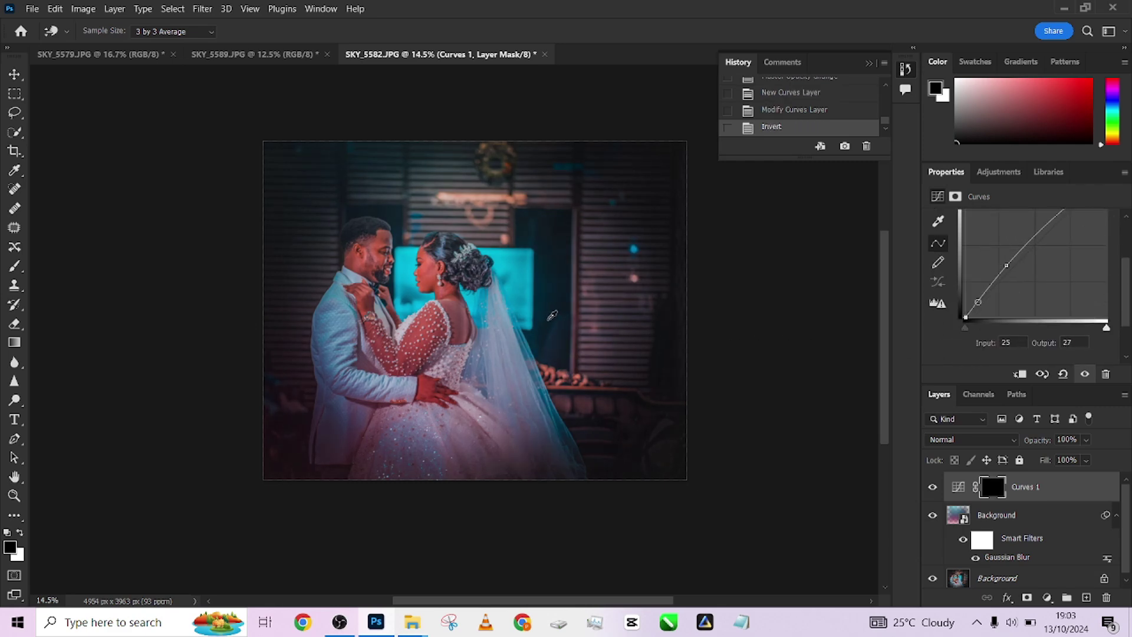
{"action": "key", "text": "b"}
{"action": "key", "text": "x"}
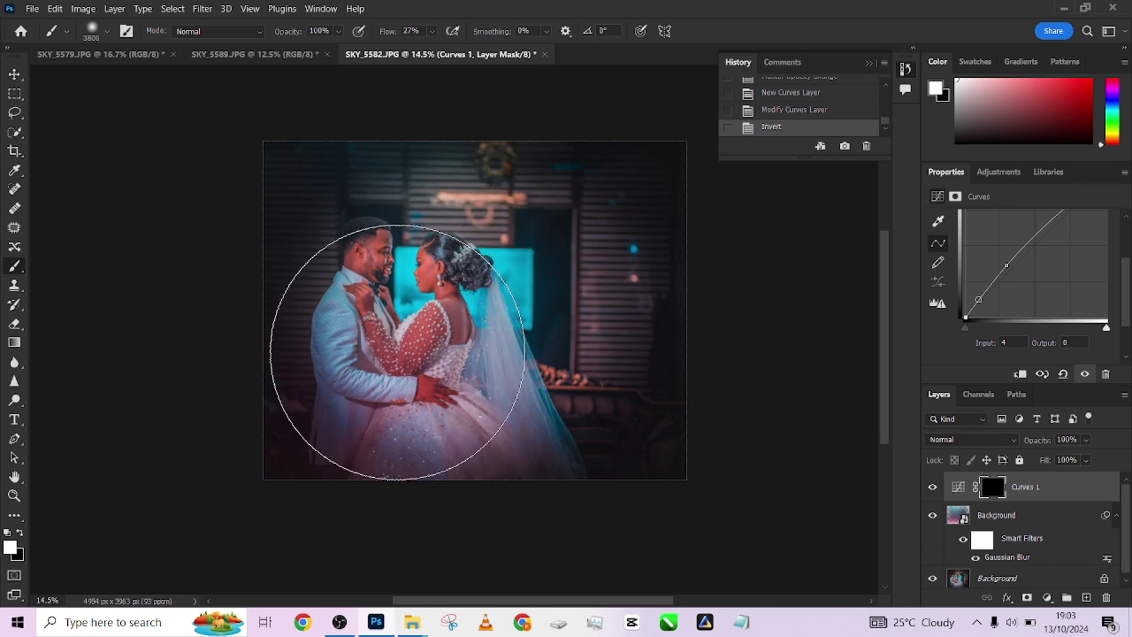
{"action": "left_click", "coordinate": [354, 369]}
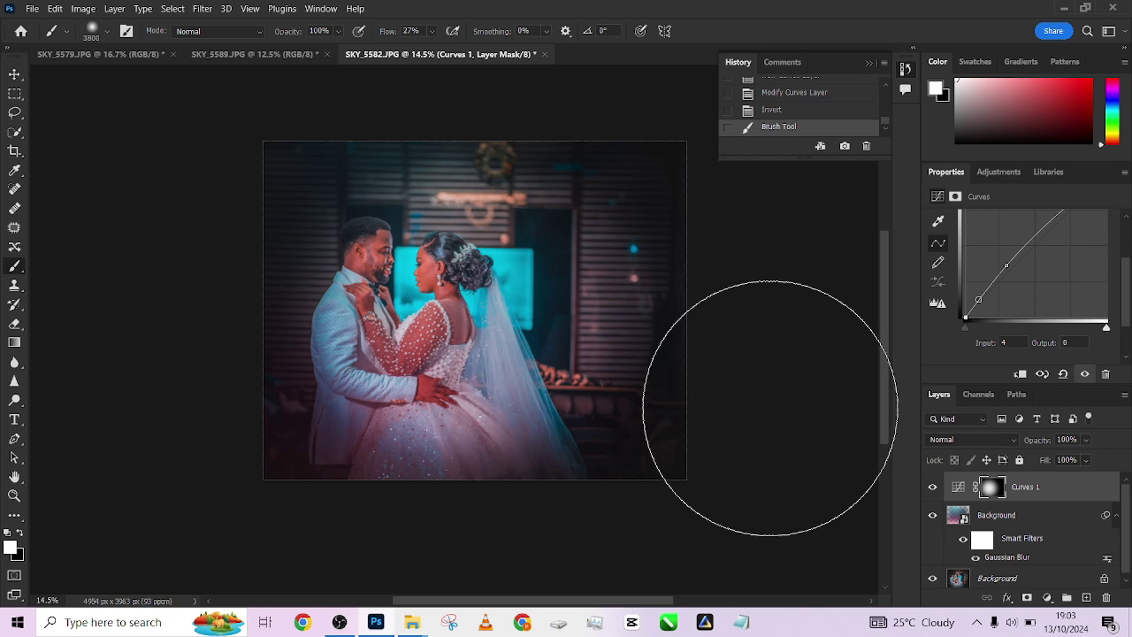
{"action": "left_click", "coordinate": [934, 488]}
{"action": "left_click", "coordinate": [934, 488]}
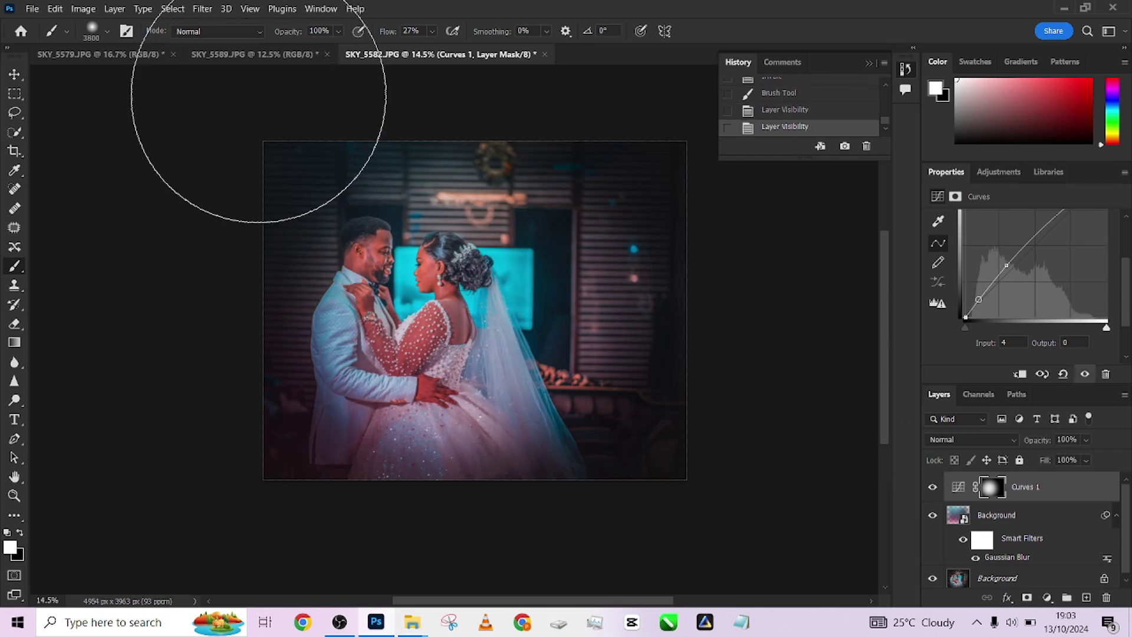
Switch to the SKY_5589.JPG document and open it in the Camera Raw Filter.
{"action": "left_click", "coordinate": [222, 56]}
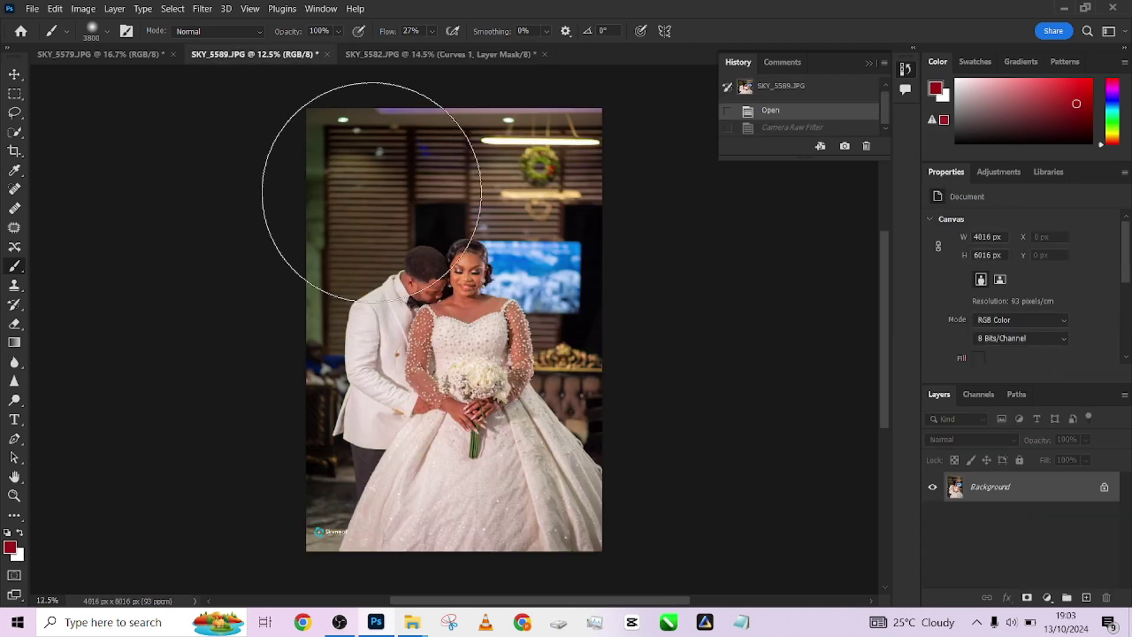
{"action": "left_click", "coordinate": [204, 10]}
{"action": "left_click", "coordinate": [220, 109]}
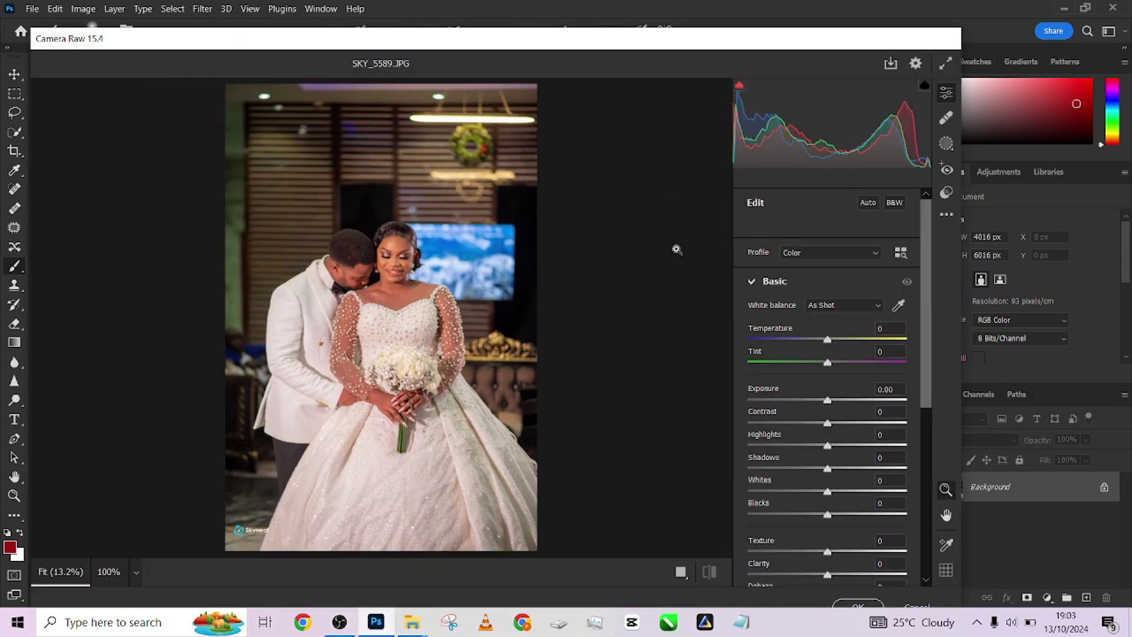
Load the saved Camera Raw preset settings onto SKY_5589.JPG and set Exposure to -0.10.
{"action": "left_click", "coordinate": [947, 217]}
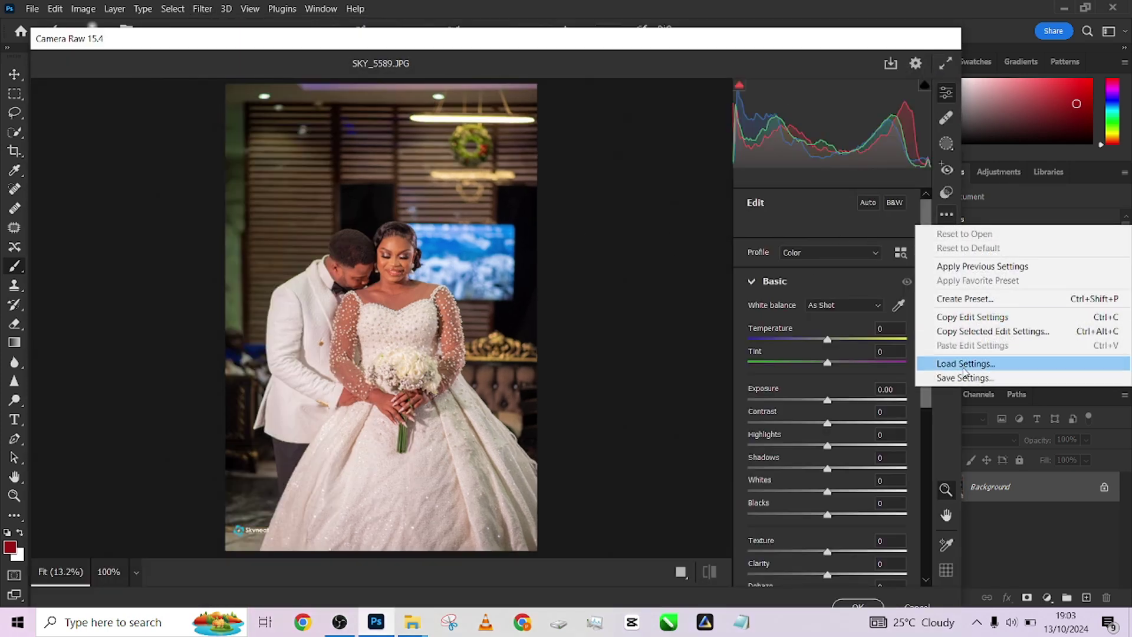
{"action": "left_click", "coordinate": [966, 365]}
{"action": "double_click", "coordinate": [314, 312]}
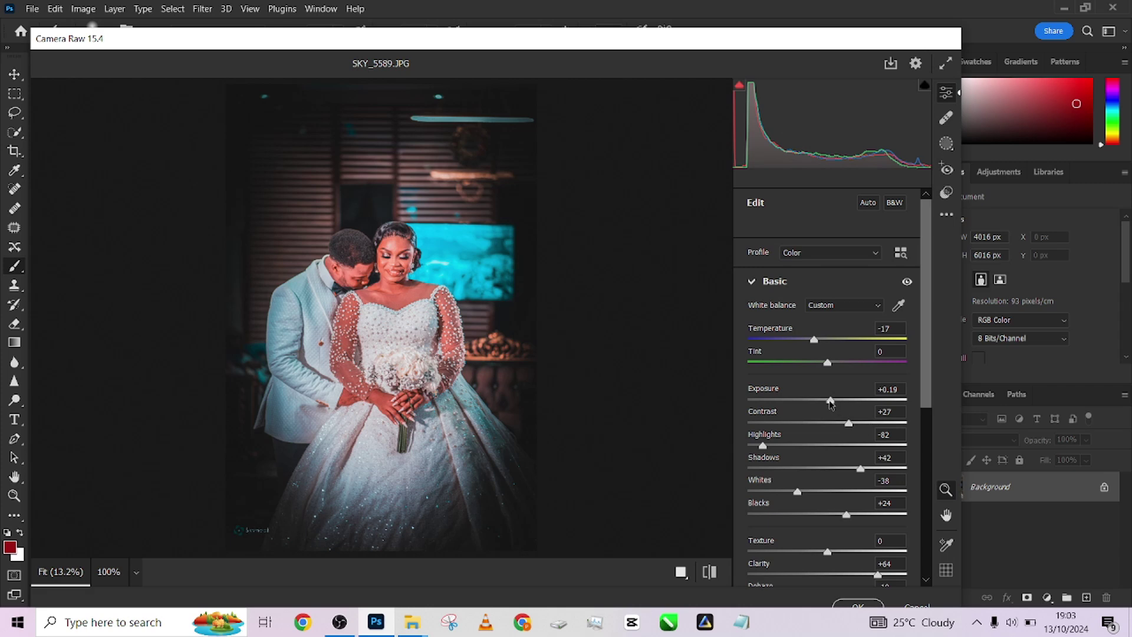
{"action": "left_click_drag", "start_coordinate": [830, 402], "coordinate": [827, 406]}
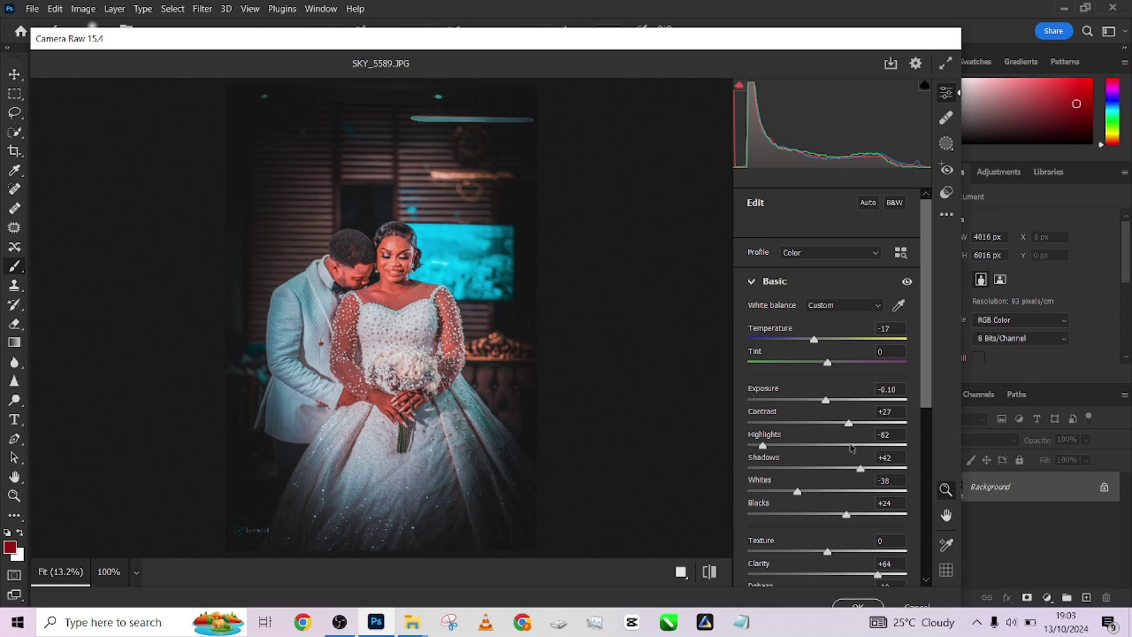
Set Shadows to +20, check the photo close up and in full, and apply the Camera Raw adjustments to SKY_5589.JPG.
{"action": "left_click", "coordinate": [843, 469]}
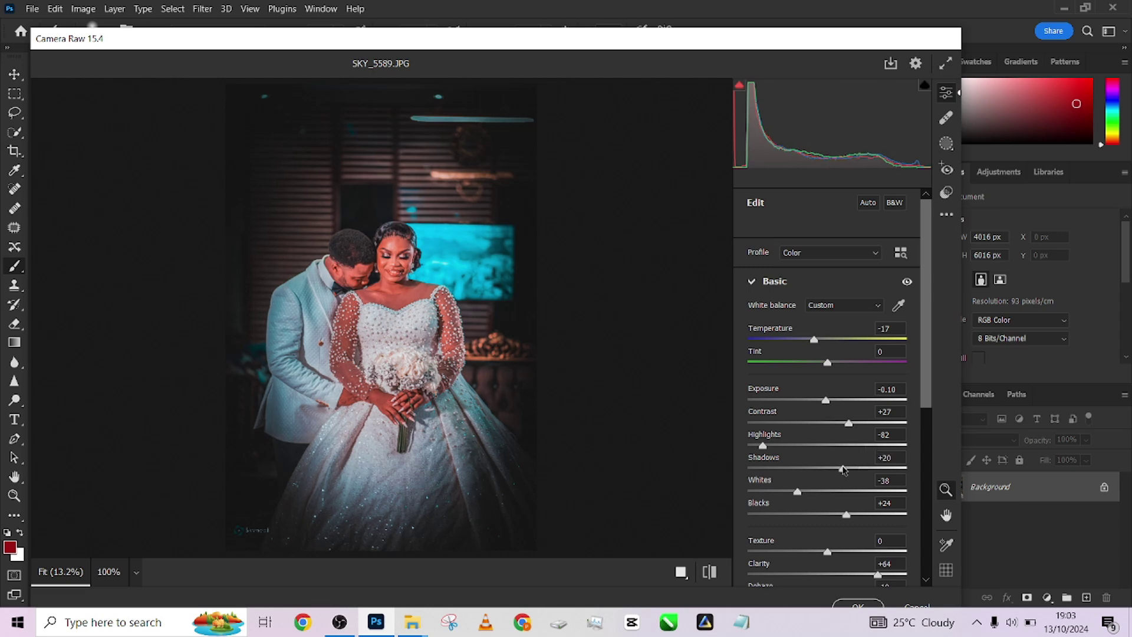
{"action": "scroll", "coordinate": [451, 353], "scroll_direction": "up", "scroll_amount": 3}
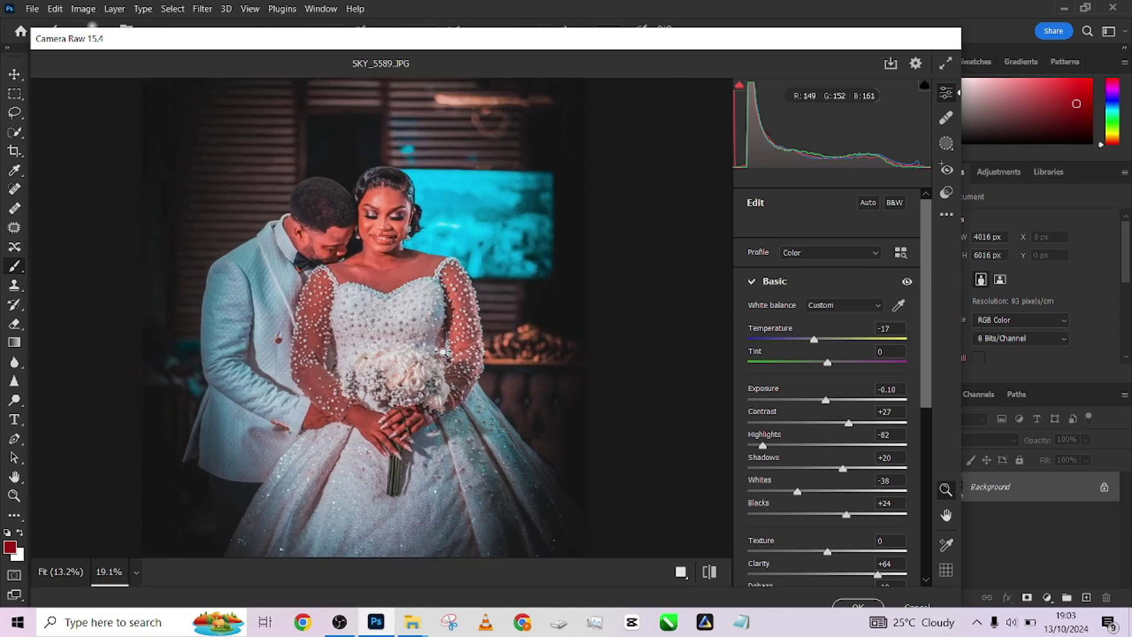
{"action": "scroll", "coordinate": [451, 354], "scroll_direction": "down", "scroll_amount": 3}
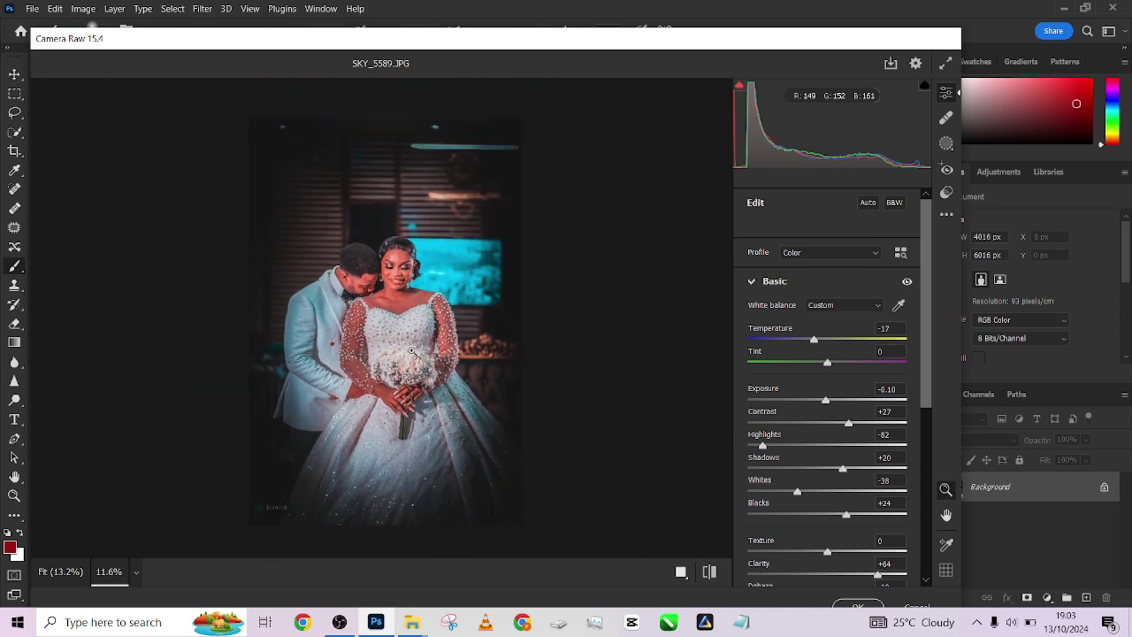
{"action": "left_click", "coordinate": [858, 606]}
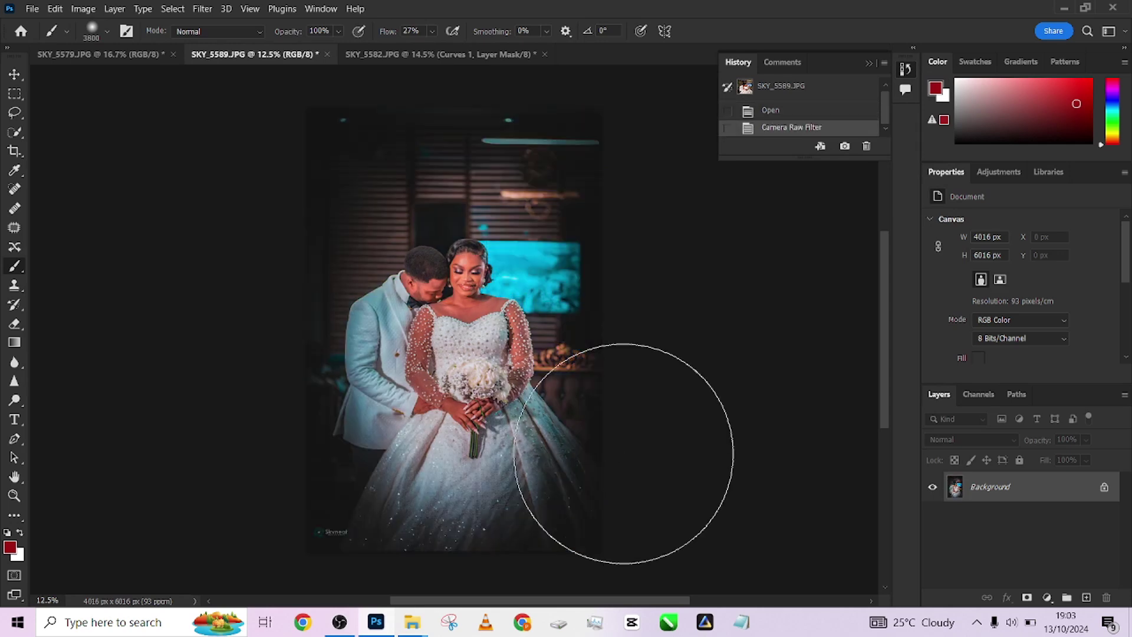
Place the Background image from the Downloads folder over the photo, scaled to about 200%, and set its blend mode to Soft Light.
{"action": "left_click", "coordinate": [1065, 8]}
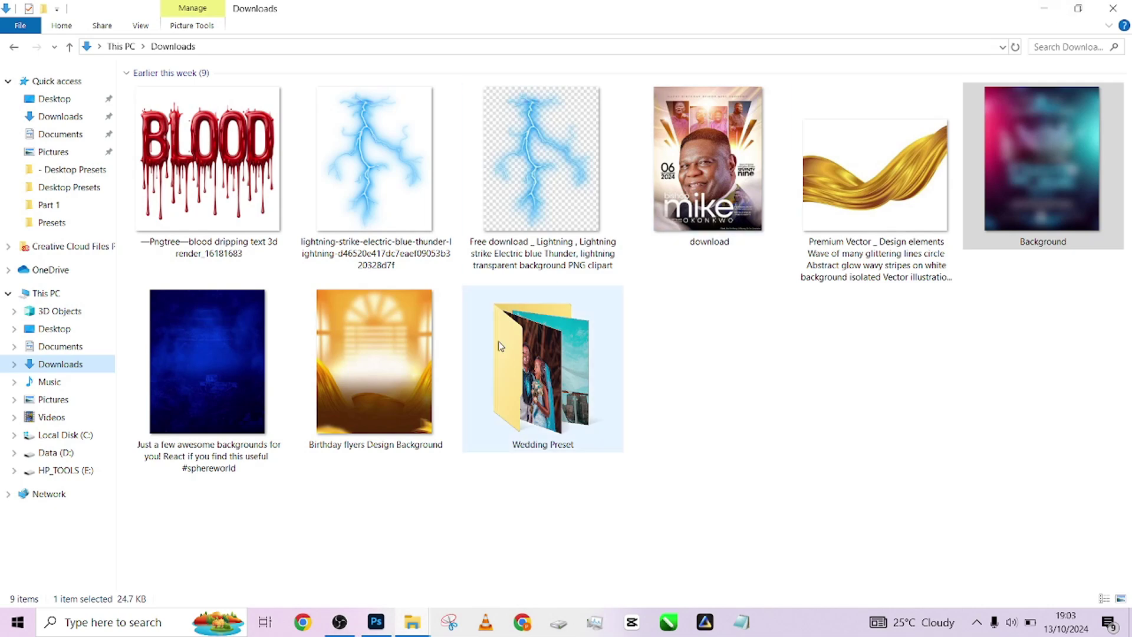
{"action": "left_click_drag", "start_coordinate": [1039, 215], "coordinate": [454, 448]}
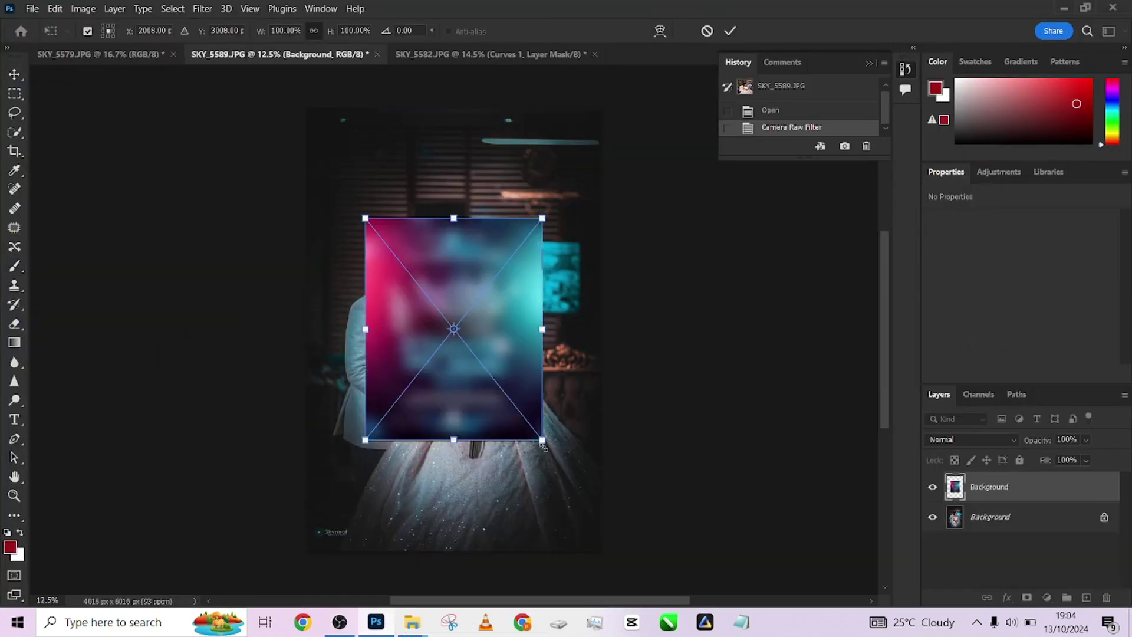
{"action": "left_click_drag", "start_coordinate": [543, 440], "coordinate": [626, 561]}
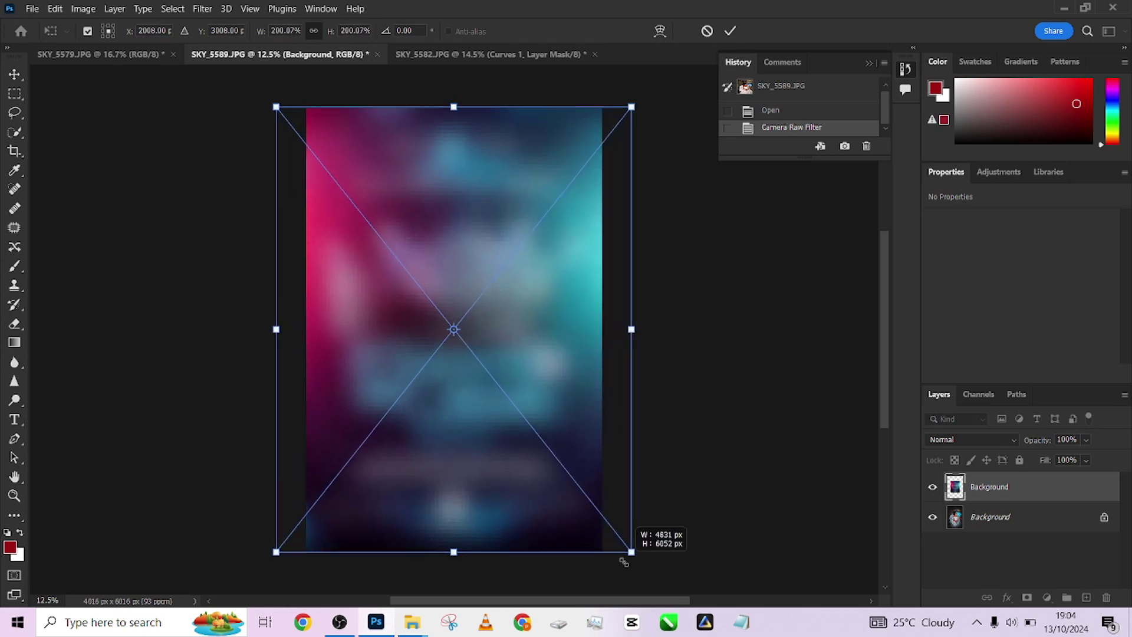
{"action": "left_click", "coordinate": [730, 32]}
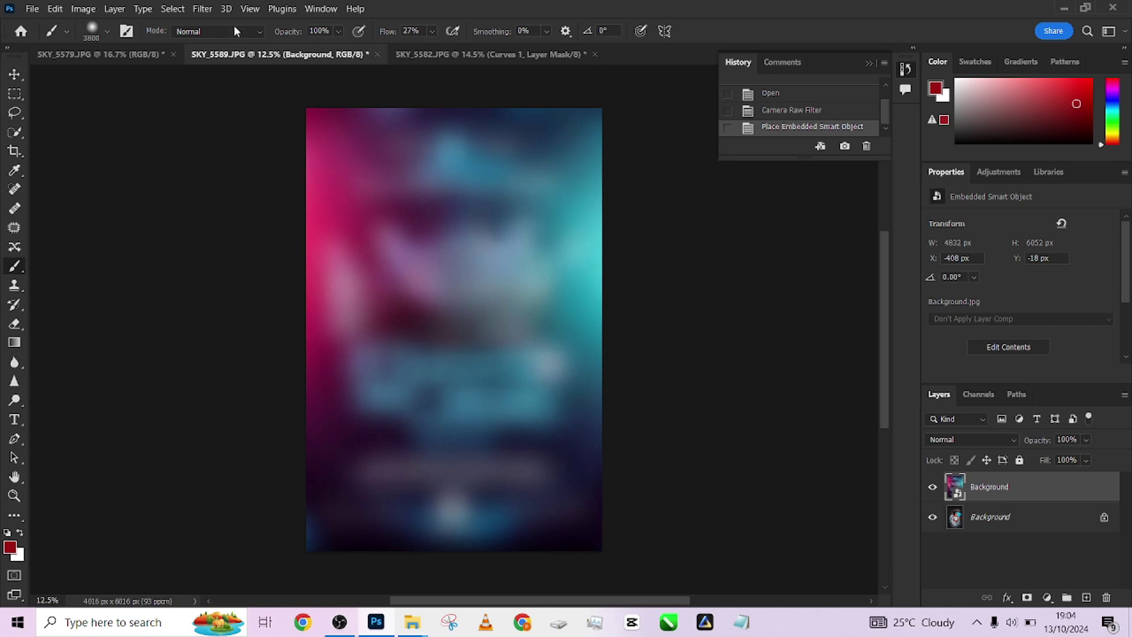
{"action": "left_click", "coordinate": [943, 440]}
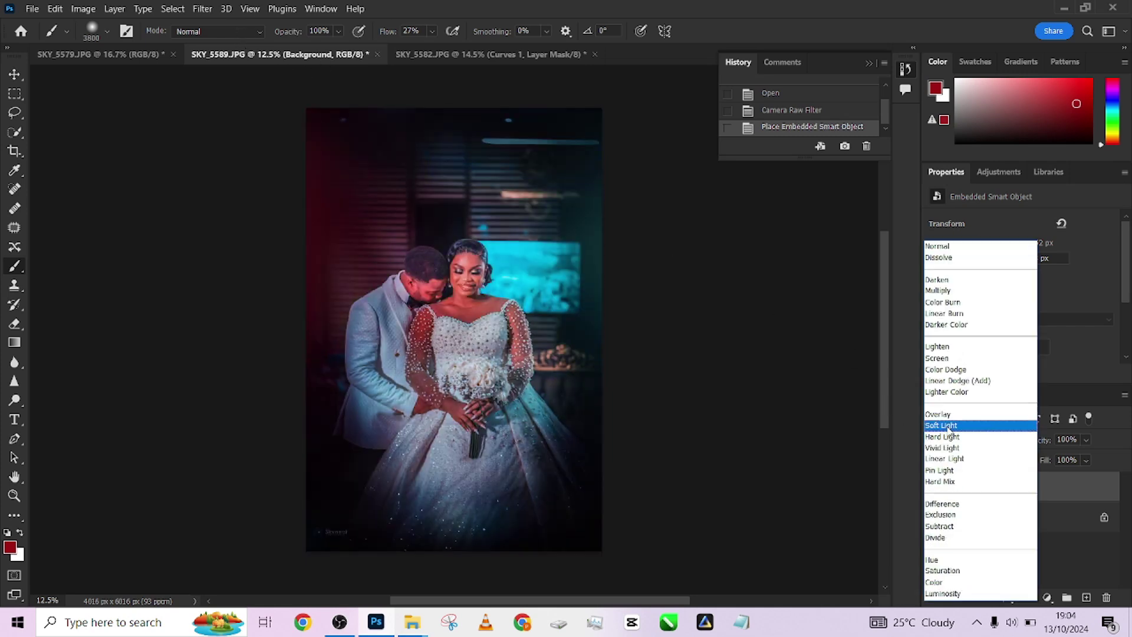
{"action": "left_click", "coordinate": [949, 432]}
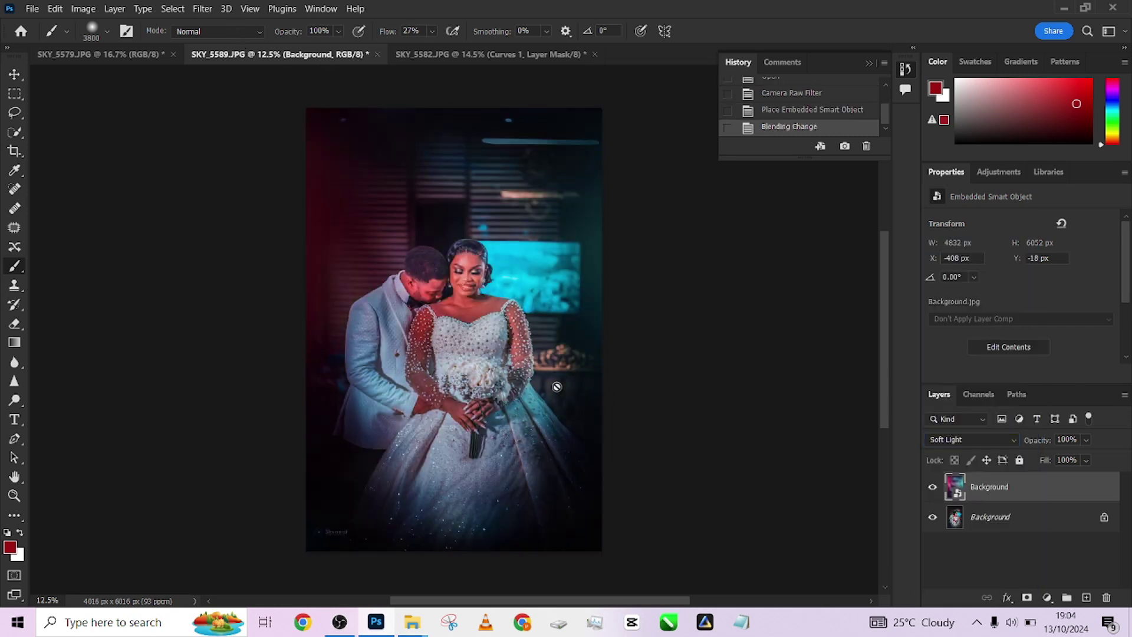
Compare the photo repeatedly with the Soft Light overlay layer hidden and shown, leaving the layer visible.
{"action": "left_click", "coordinate": [936, 492]}
{"action": "left_click", "coordinate": [936, 492]}
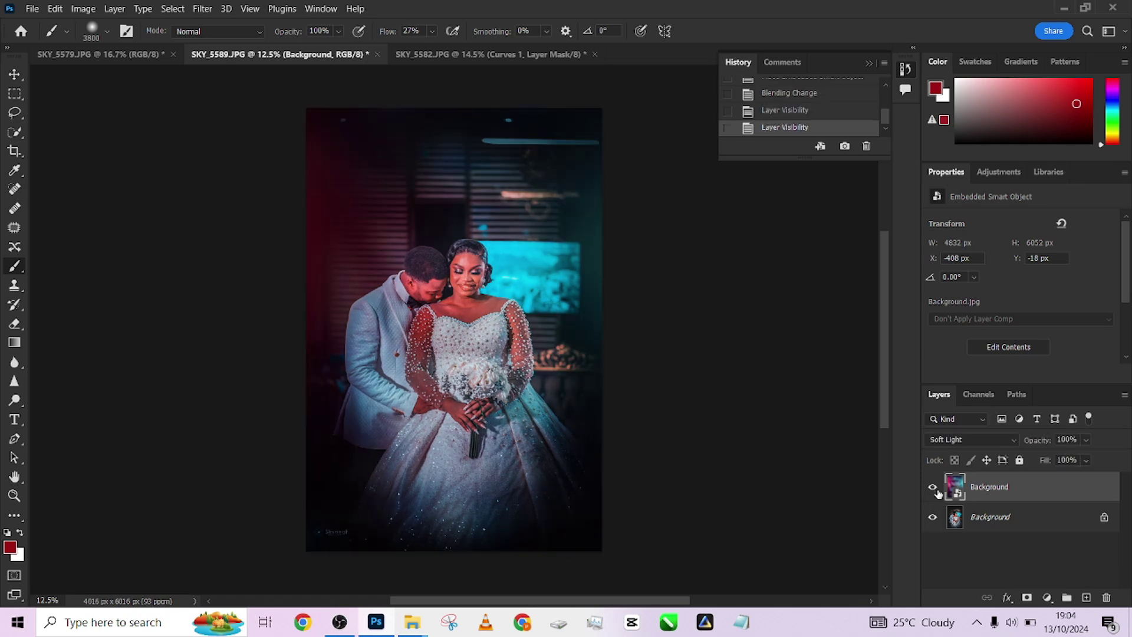
{"action": "left_click", "coordinate": [933, 487]}
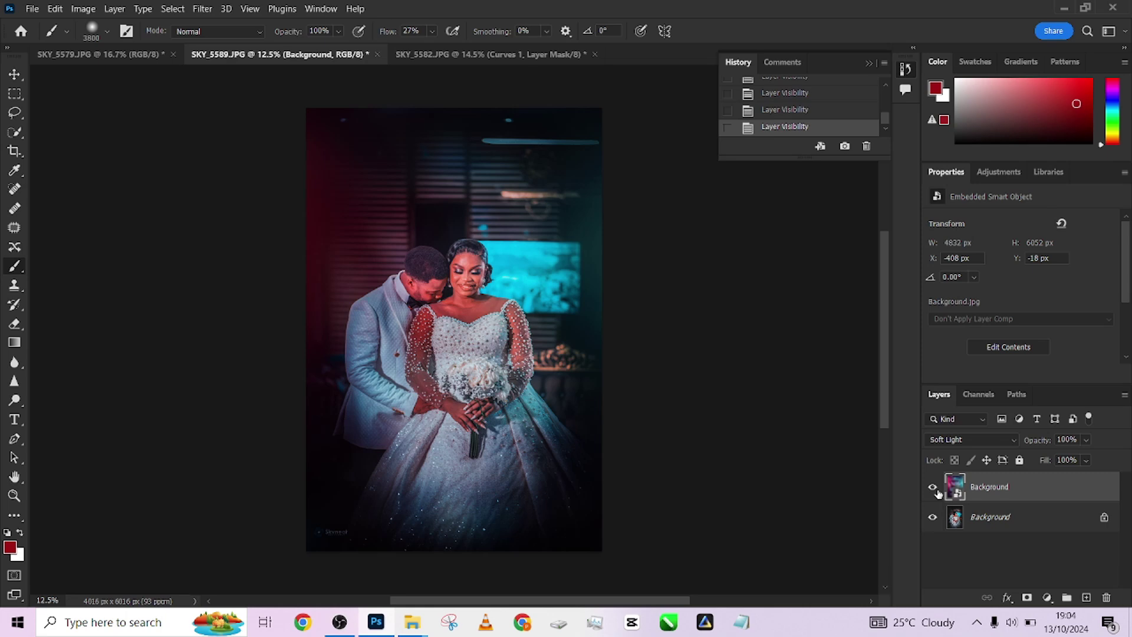
{"action": "left_click", "coordinate": [934, 489]}
{"action": "left_click", "coordinate": [933, 488]}
{"action": "left_click", "coordinate": [934, 489]}
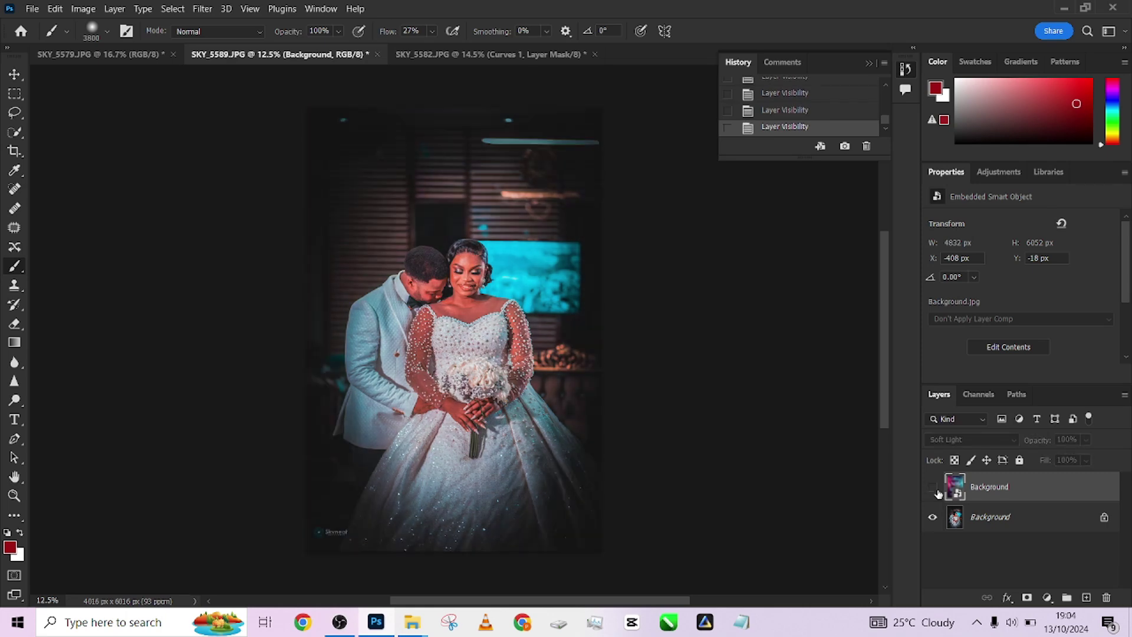
{"action": "left_click", "coordinate": [934, 489]}
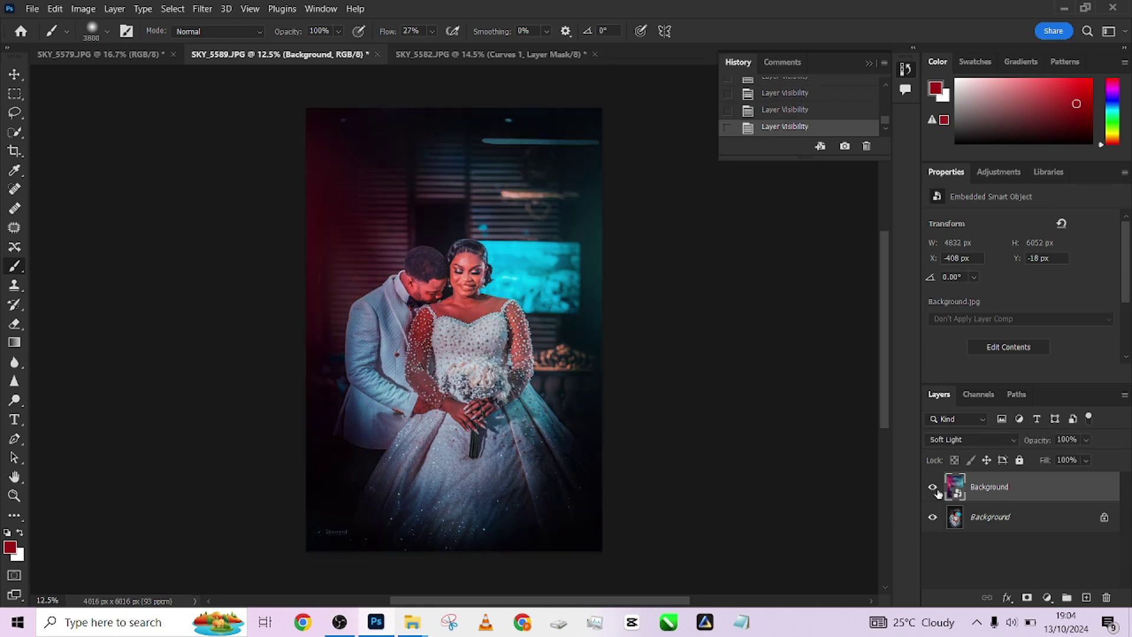
{"action": "left_click", "coordinate": [934, 488]}
{"action": "left_click", "coordinate": [934, 488]}
{"action": "left_click", "coordinate": [933, 489]}
{"action": "left_click", "coordinate": [933, 488]}
{"action": "left_click", "coordinate": [933, 488]}
{"action": "left_click", "coordinate": [934, 488]}
Reduce the Soft Light overlay layer's opacity to 72% and compare the photo with the layer hidden and shown.
{"action": "left_click", "coordinate": [1087, 440]}
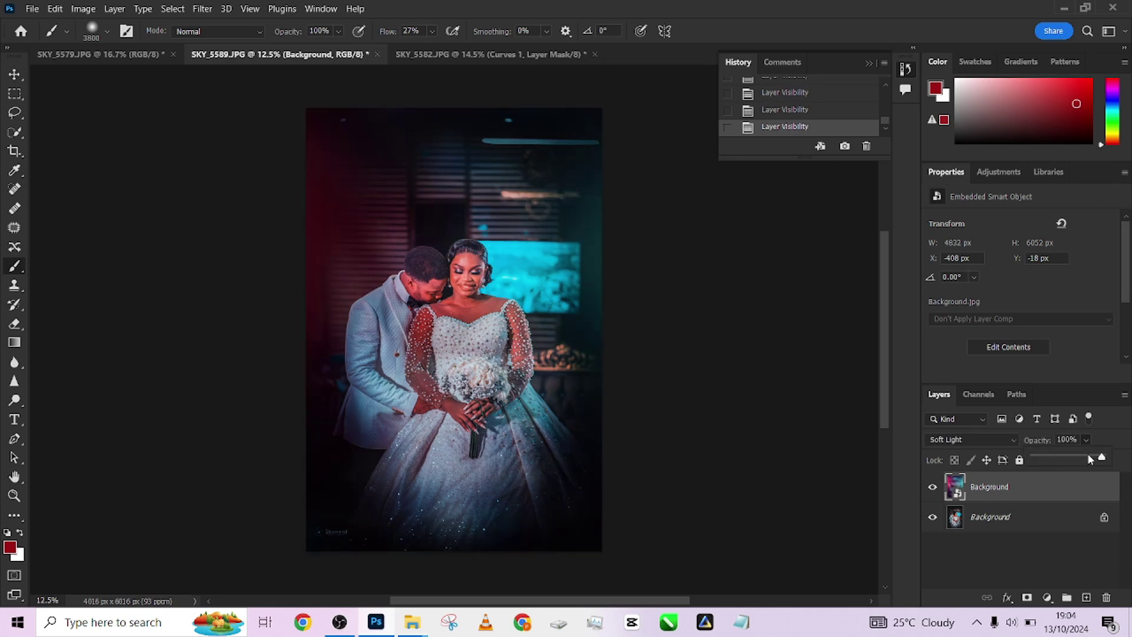
{"action": "left_click_drag", "start_coordinate": [1089, 459], "coordinate": [1082, 458]}
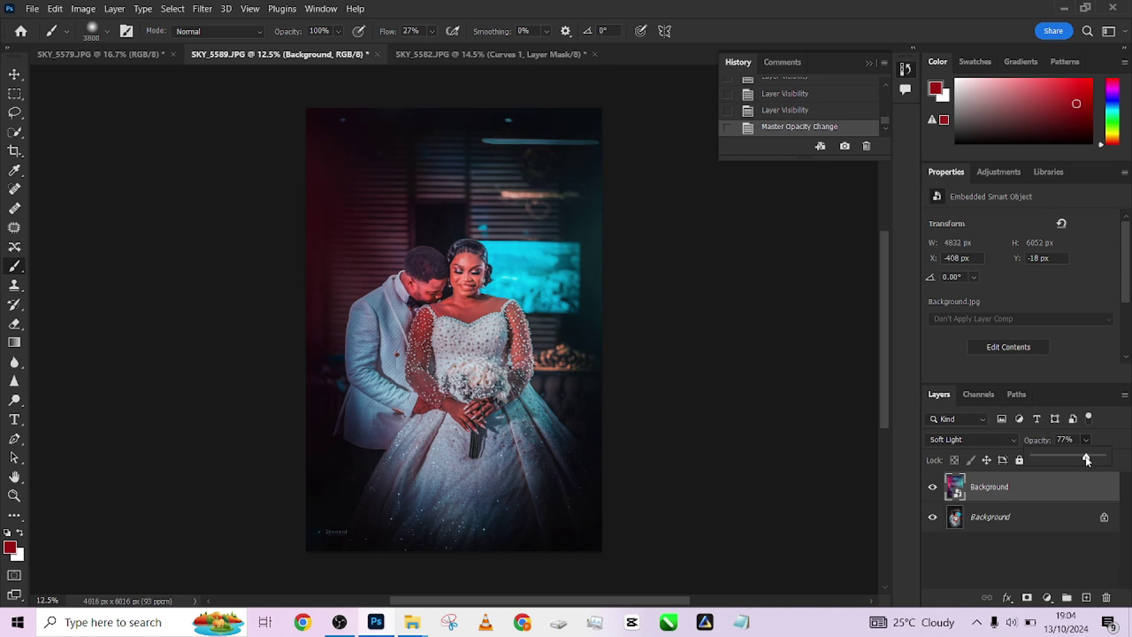
{"action": "left_click", "coordinate": [929, 487]}
{"action": "left_click", "coordinate": [932, 487]}
{"action": "left_click", "coordinate": [932, 487]}
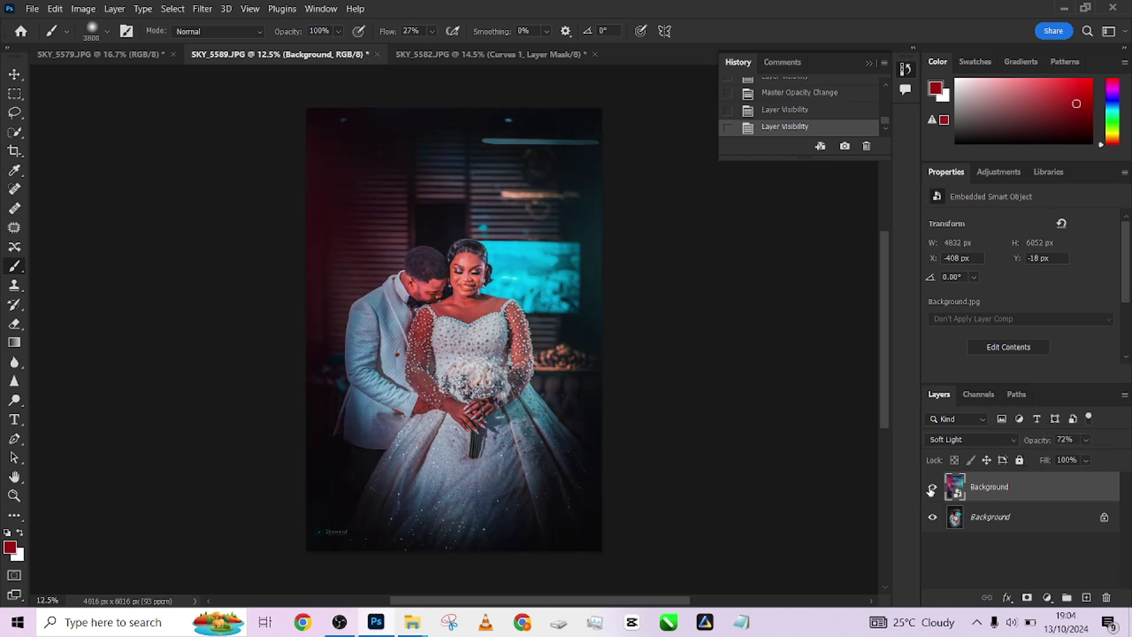
{"action": "left_click", "coordinate": [933, 488]}
{"action": "left_click", "coordinate": [932, 487]}
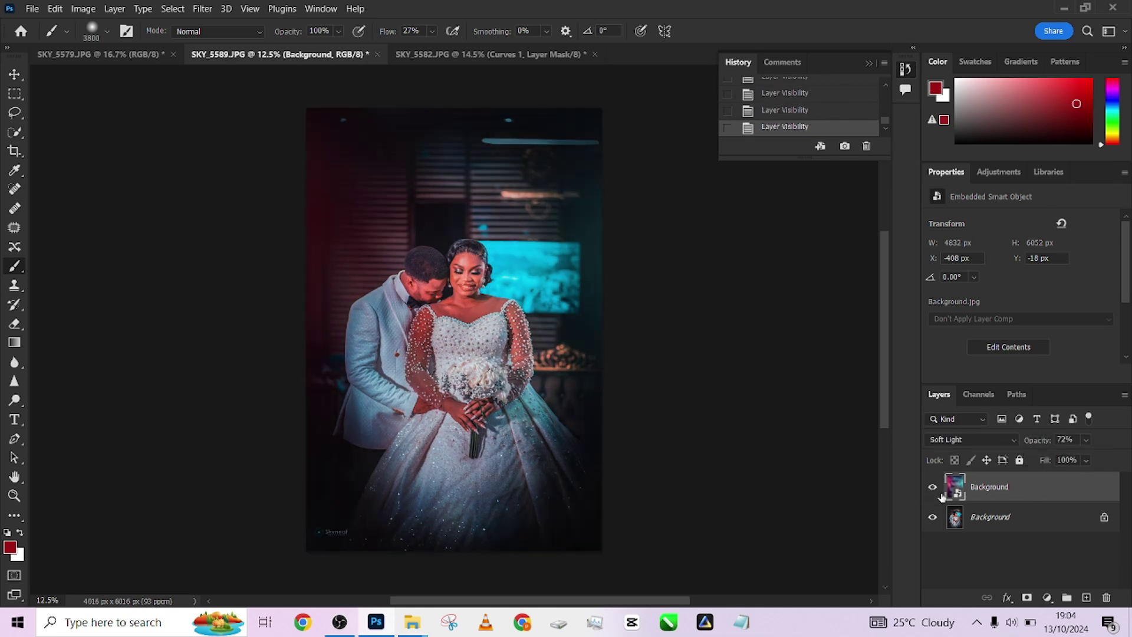
Switch to the SKY_5579.JPG document and crop the photo to a landscape 5:4 ratio around the couple.
{"action": "left_click", "coordinate": [80, 56]}
{"action": "scroll", "coordinate": [424, 236], "scroll_direction": "down", "scroll_amount": 2}
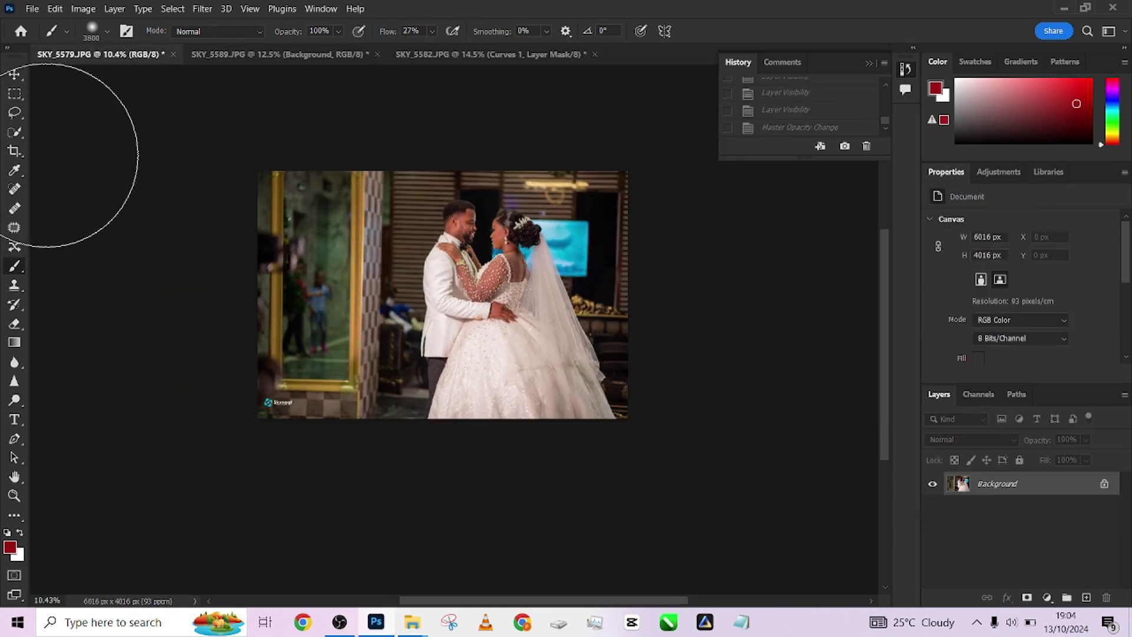
{"action": "left_click", "coordinate": [14, 151]}
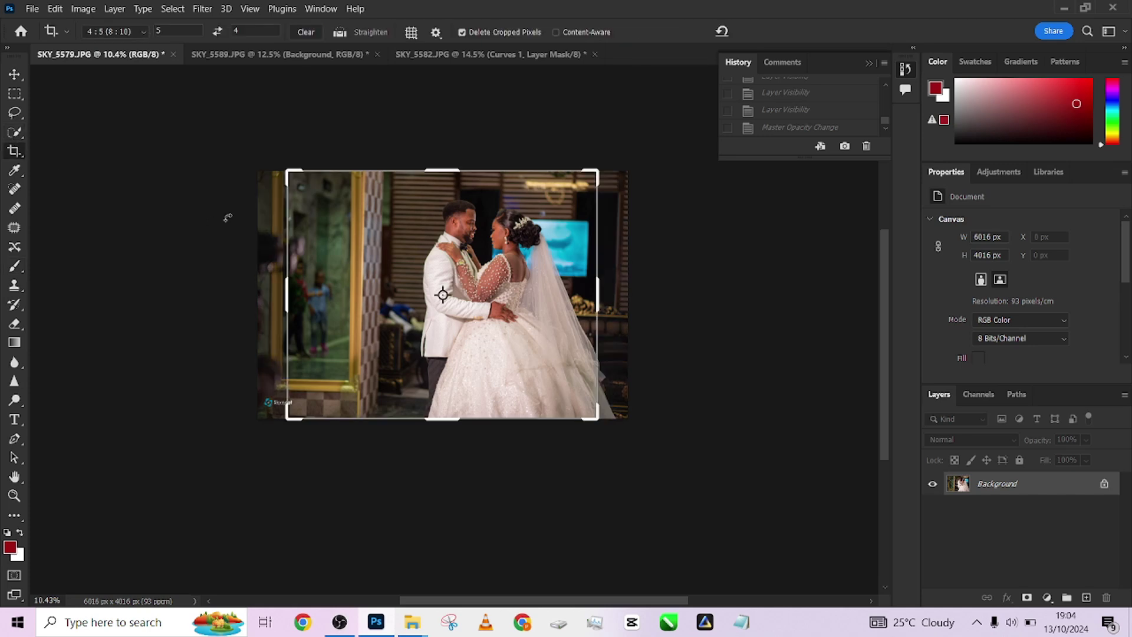
{"action": "left_click", "coordinate": [373, 275]}
{"action": "mouse_move", "coordinate": [373, 275]}
{"action": "left_mouse_down"}
{"action": "mouse_move", "coordinate": [357, 275]}
{"action": "mouse_move", "coordinate": [382, 275]}
{"action": "left_mouse_up"}
{"action": "key", "text": "Return"}
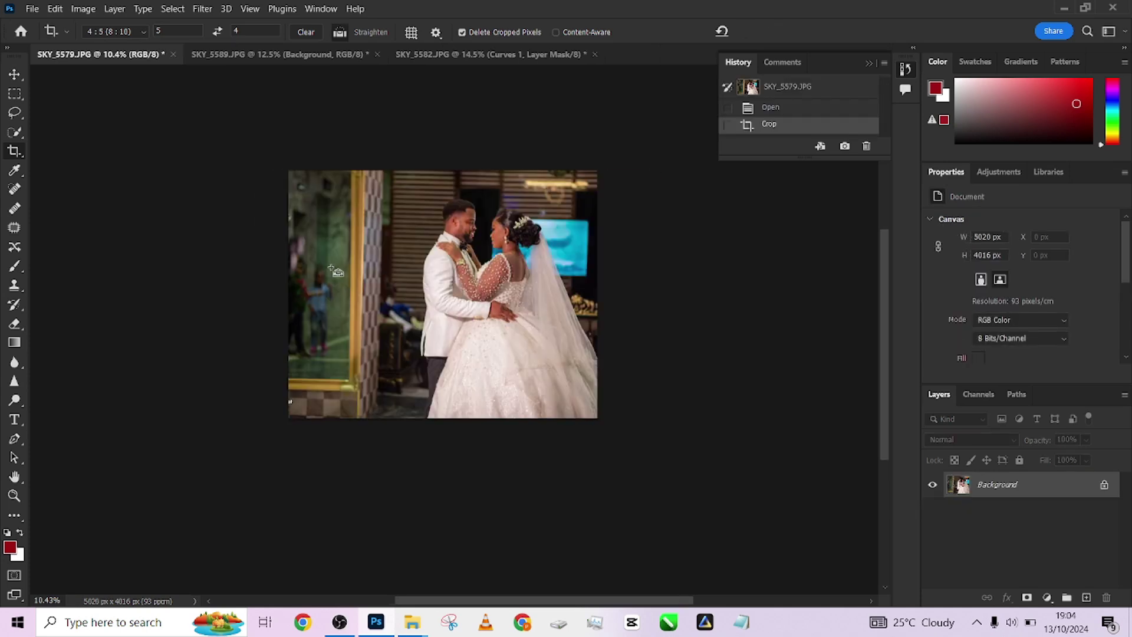
Duplicate the photo layer and set up a Tilt-Shift blur on the copy, with the focus band turned vertical and spanning the couple.
{"action": "key", "text": "ctrl+j"}
{"action": "left_click", "coordinate": [203, 8]}
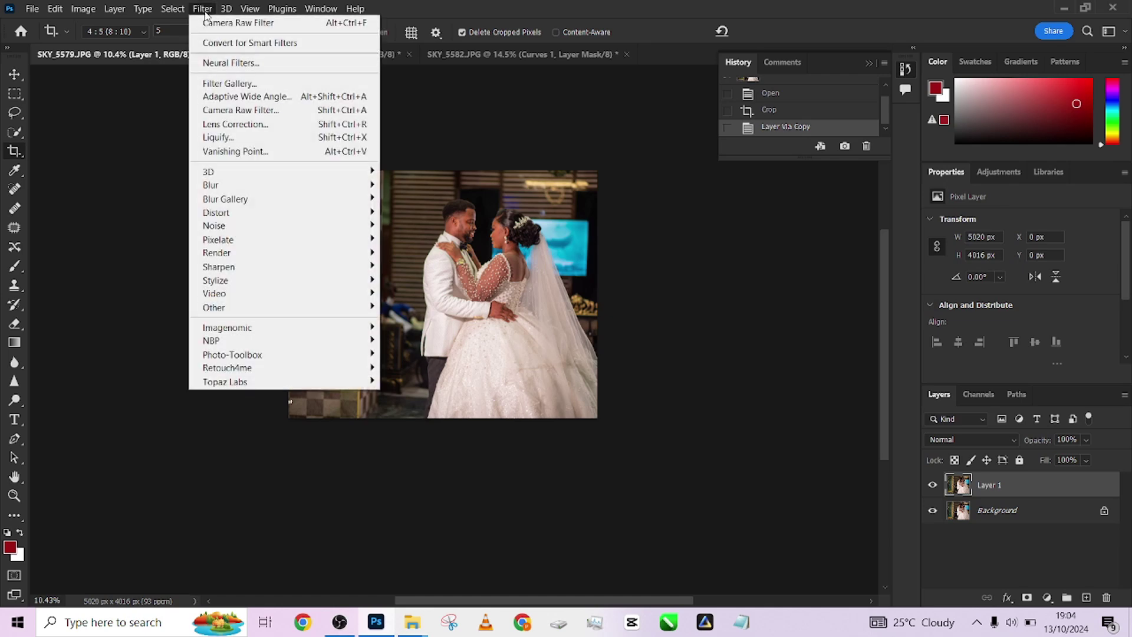
{"action": "mouse_move", "coordinate": [267, 202]}
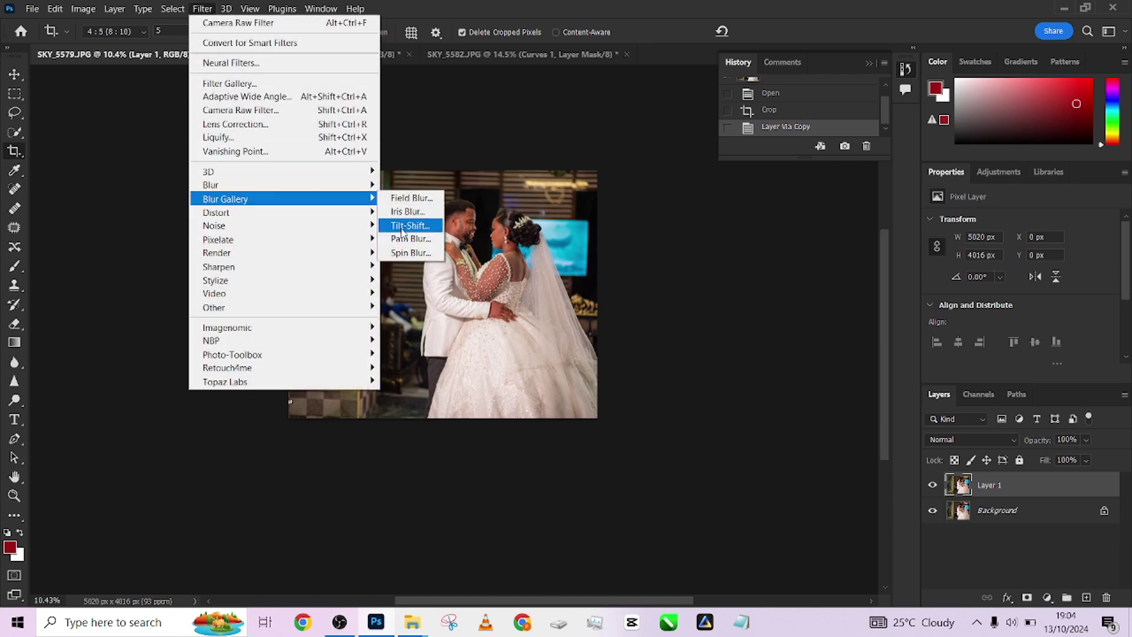
{"action": "left_click", "coordinate": [413, 226]}
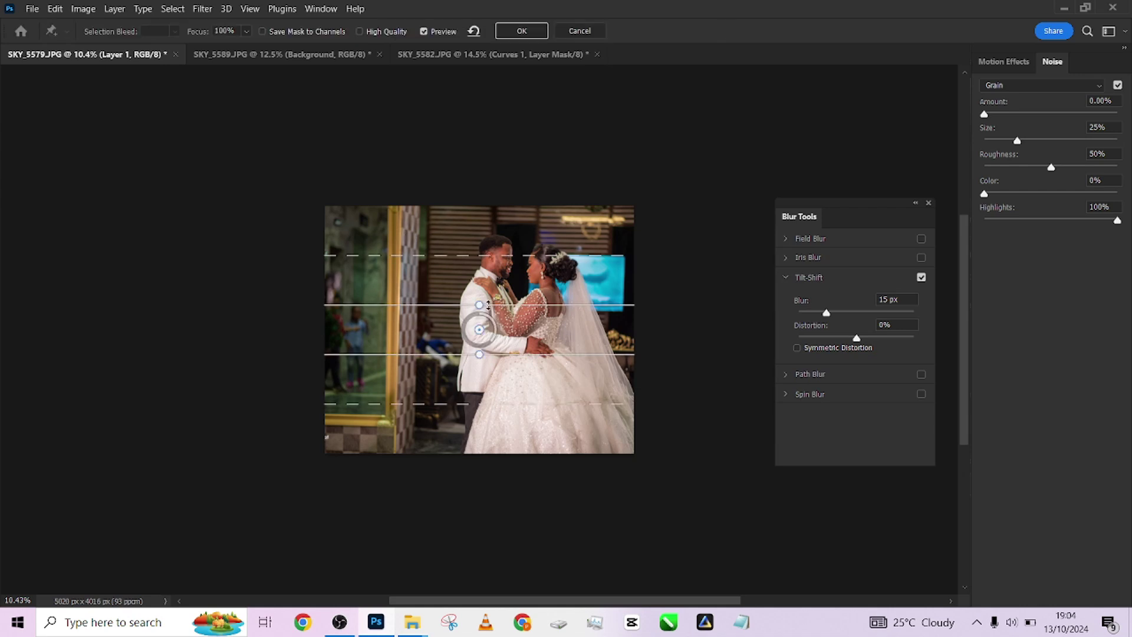
{"action": "left_click_drag", "start_coordinate": [477, 298], "coordinate": [522, 333]}
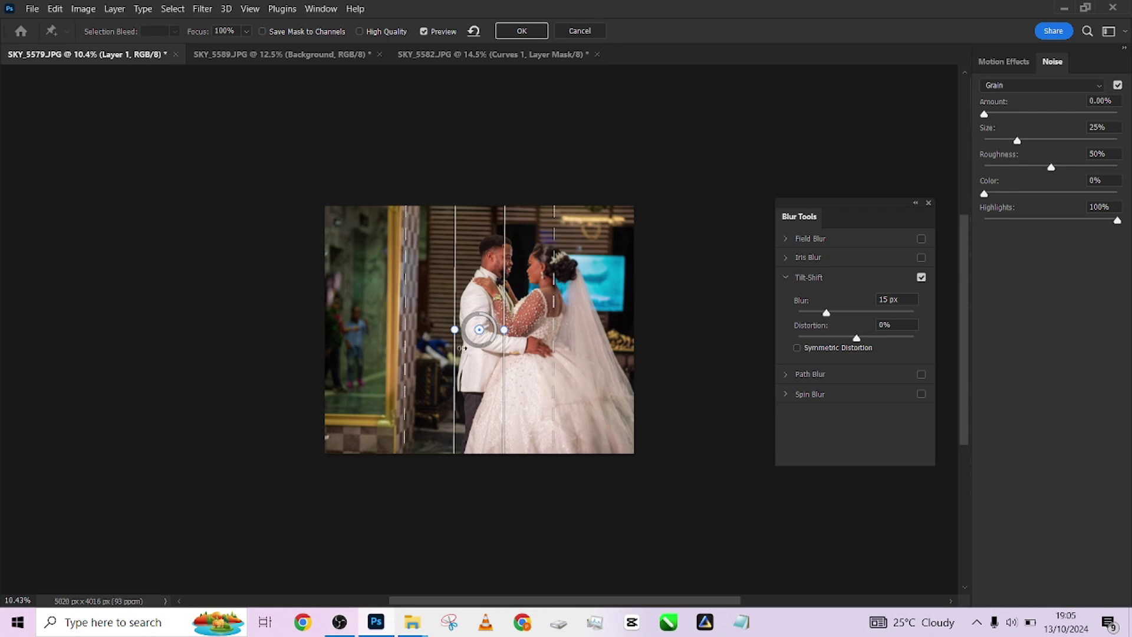
{"action": "left_click_drag", "start_coordinate": [476, 334], "coordinate": [629, 363]}
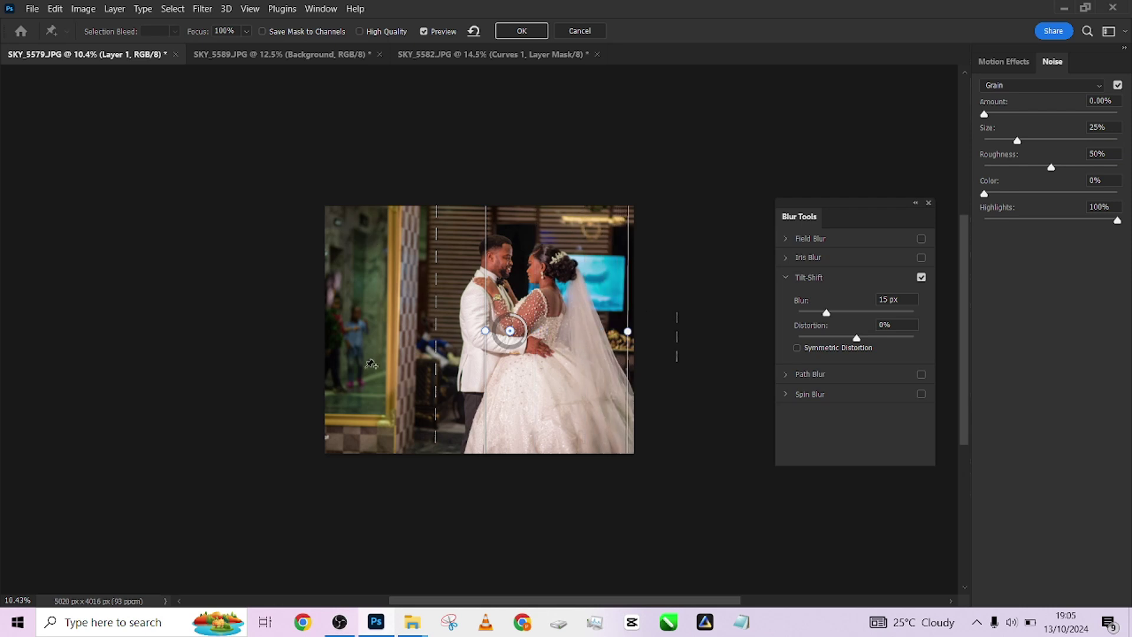
{"action": "left_click_drag", "start_coordinate": [631, 349], "coordinate": [635, 349]}
{"action": "left_click_drag", "start_coordinate": [485, 375], "coordinate": [424, 353]}
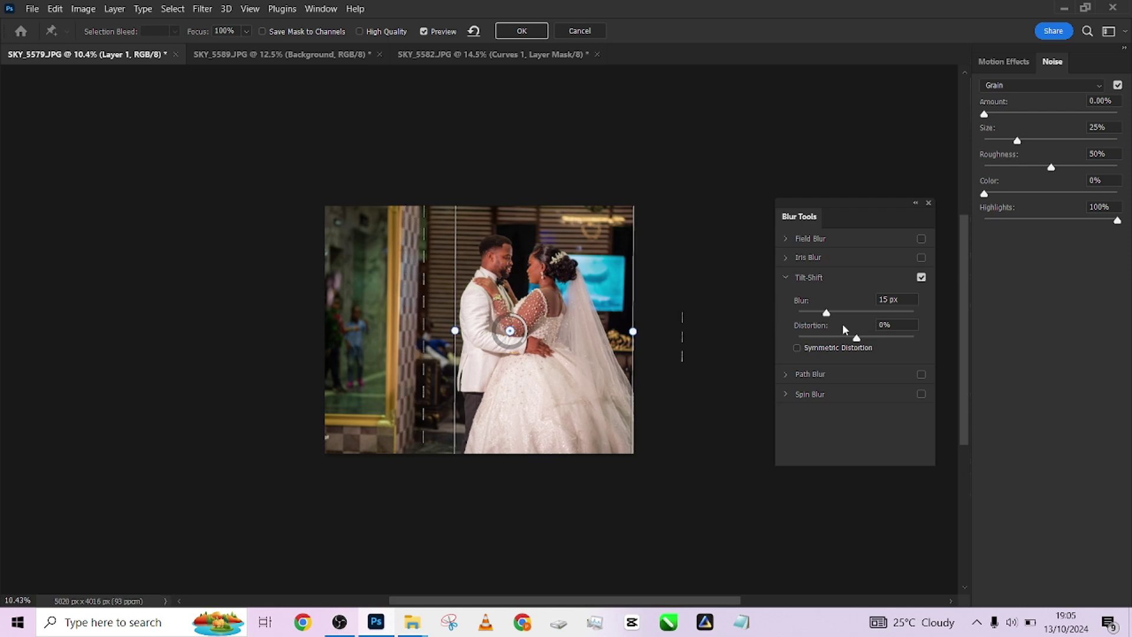
Set the Tilt-Shift blur to 92 px, adjust the focus and transition lines beside the groom's back, and apply the blur.
{"action": "left_click_drag", "start_coordinate": [825, 313], "coordinate": [858, 322]}
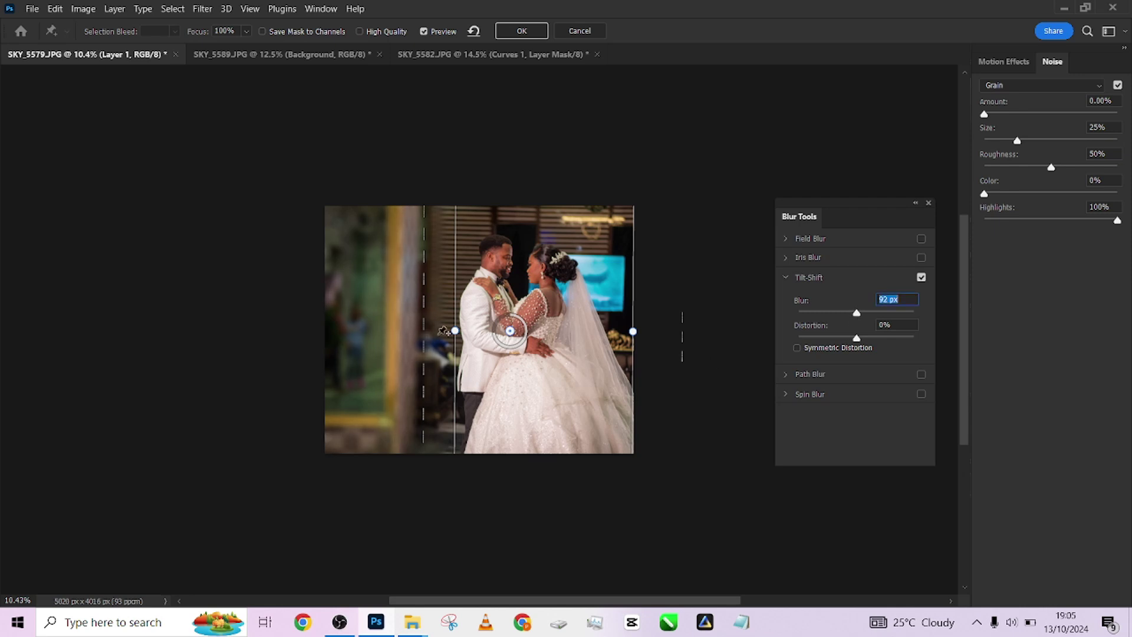
{"action": "left_click_drag", "start_coordinate": [455, 346], "coordinate": [433, 345]}
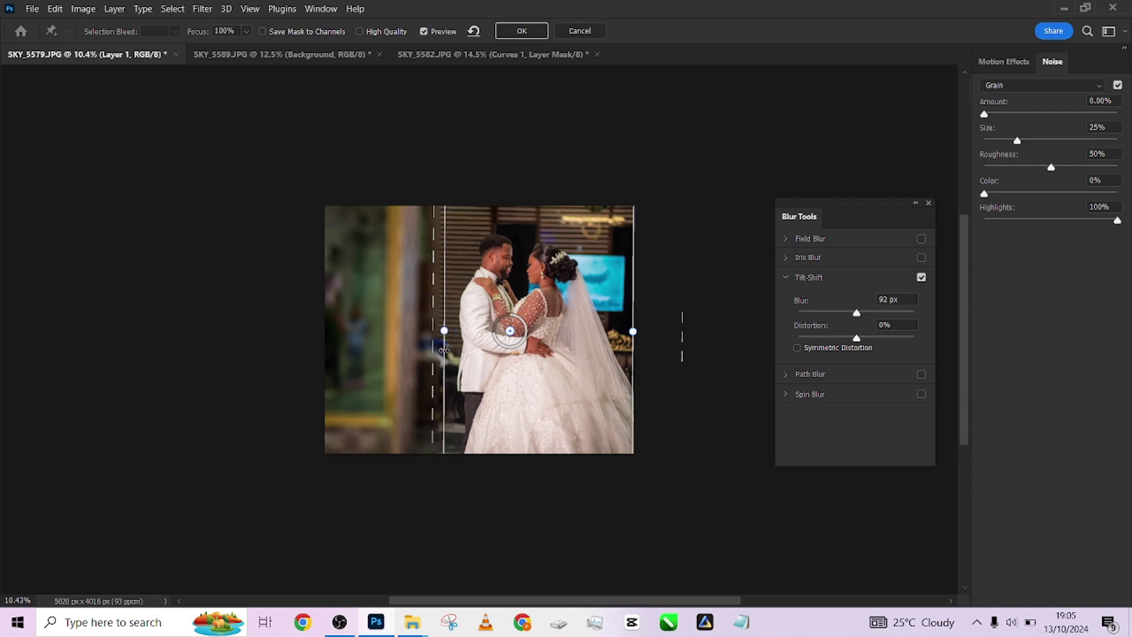
{"action": "mouse_move", "coordinate": [433, 369]}
{"action": "left_mouse_down"}
{"action": "mouse_move", "coordinate": [420, 371]}
{"action": "mouse_move", "coordinate": [441, 370]}
{"action": "left_mouse_up"}
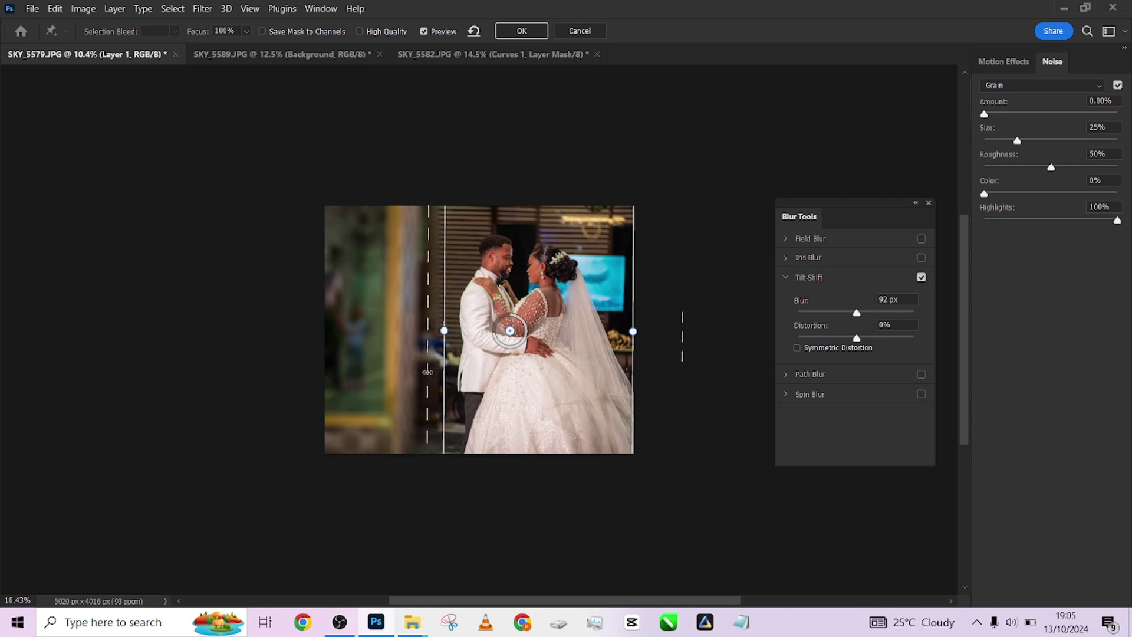
{"action": "left_click", "coordinate": [849, 313]}
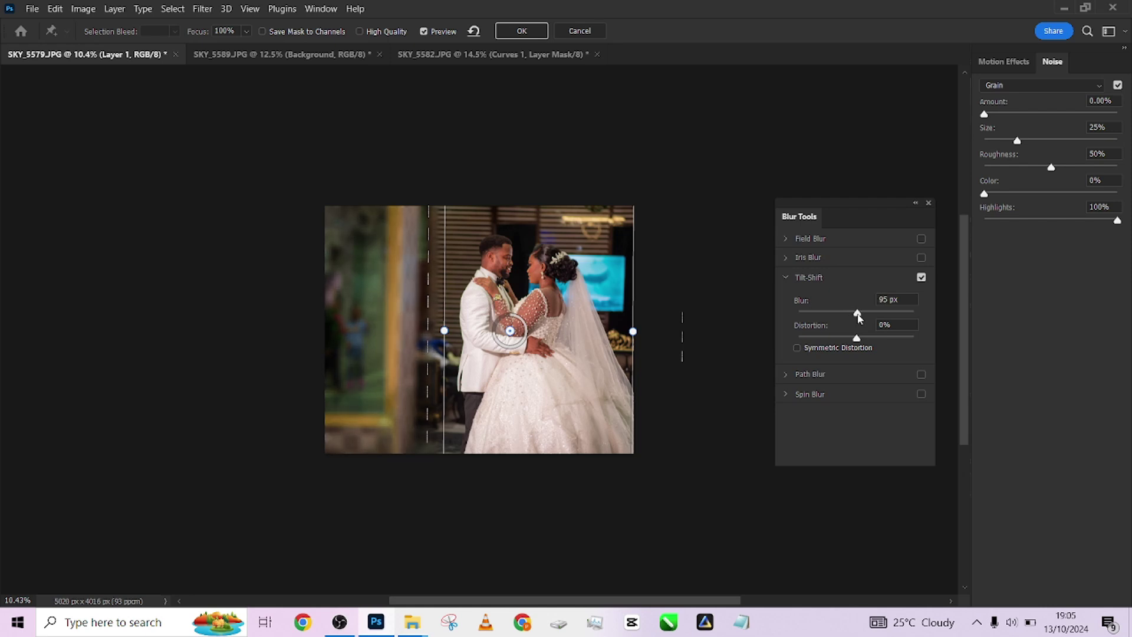
{"action": "left_click", "coordinate": [858, 315]}
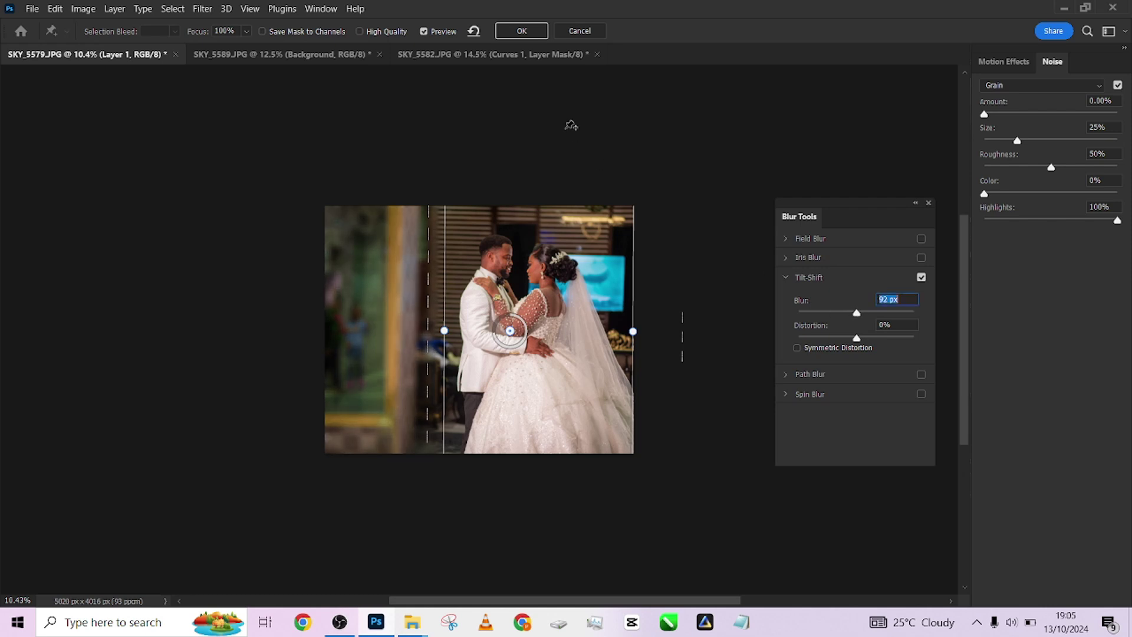
{"action": "left_click", "coordinate": [521, 32]}
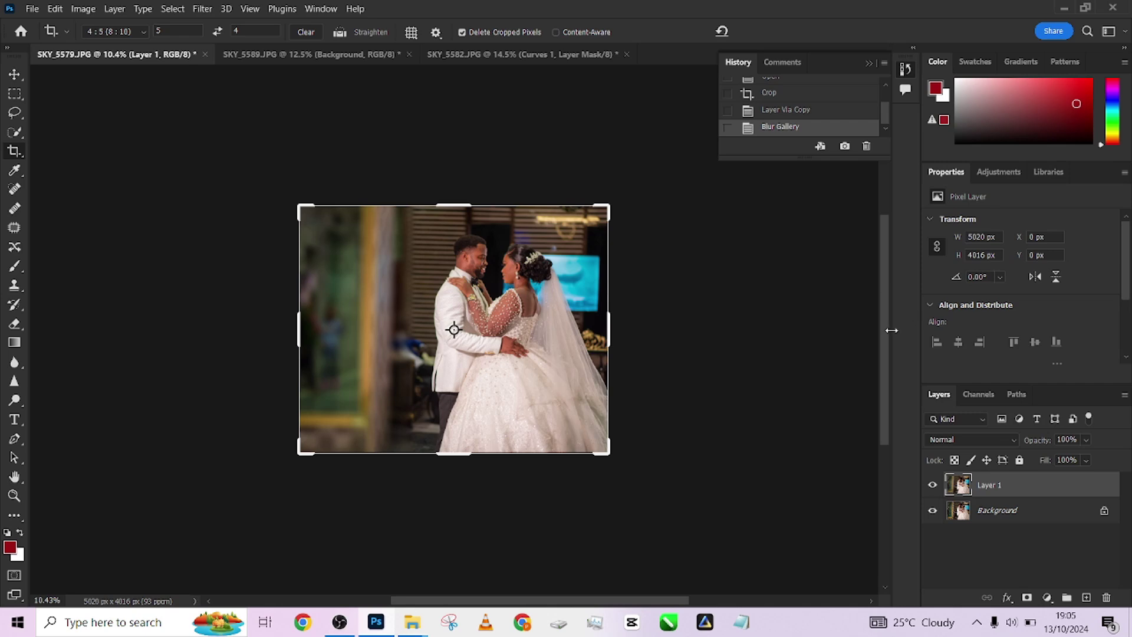
Flatten the photo's layers and load the "pga wedding presset 11" settings onto the image in the Camera Raw Filter.
{"action": "right_click", "coordinate": [1018, 510]}
{"action": "left_click", "coordinate": [979, 463]}
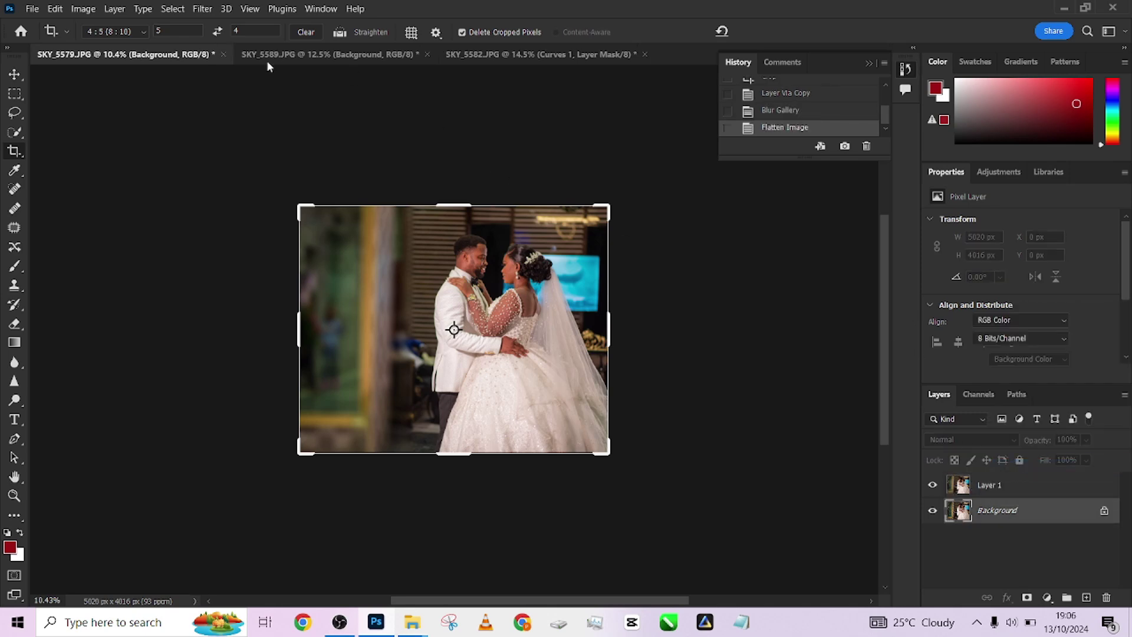
{"action": "left_click", "coordinate": [203, 9]}
{"action": "key", "text": "Escape"}
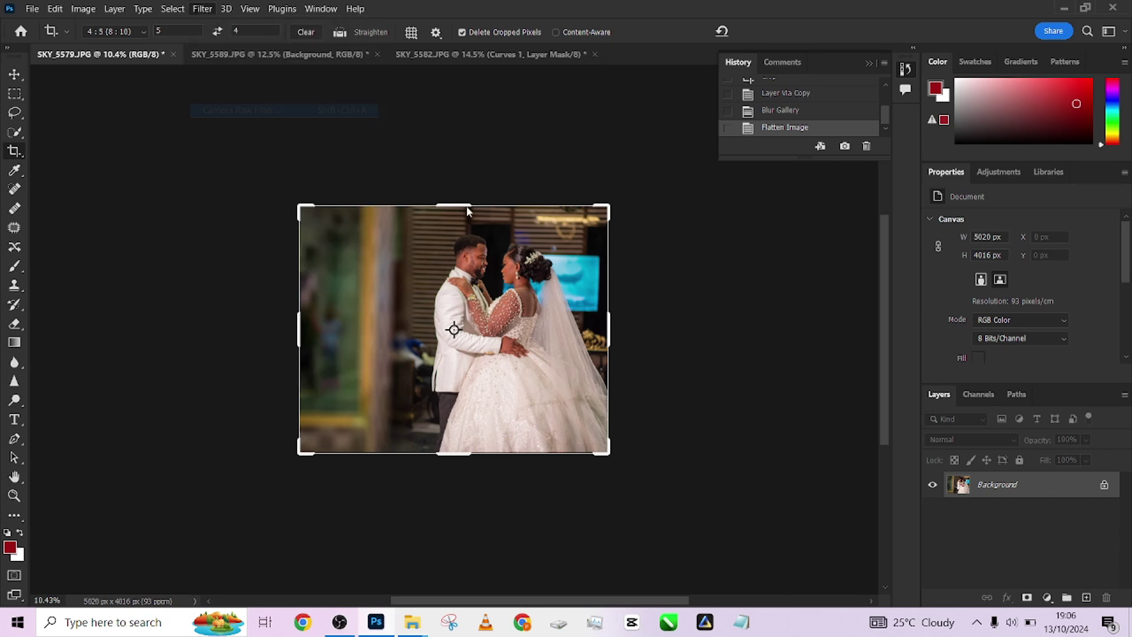
{"action": "key", "text": "ctrl+shift+a"}
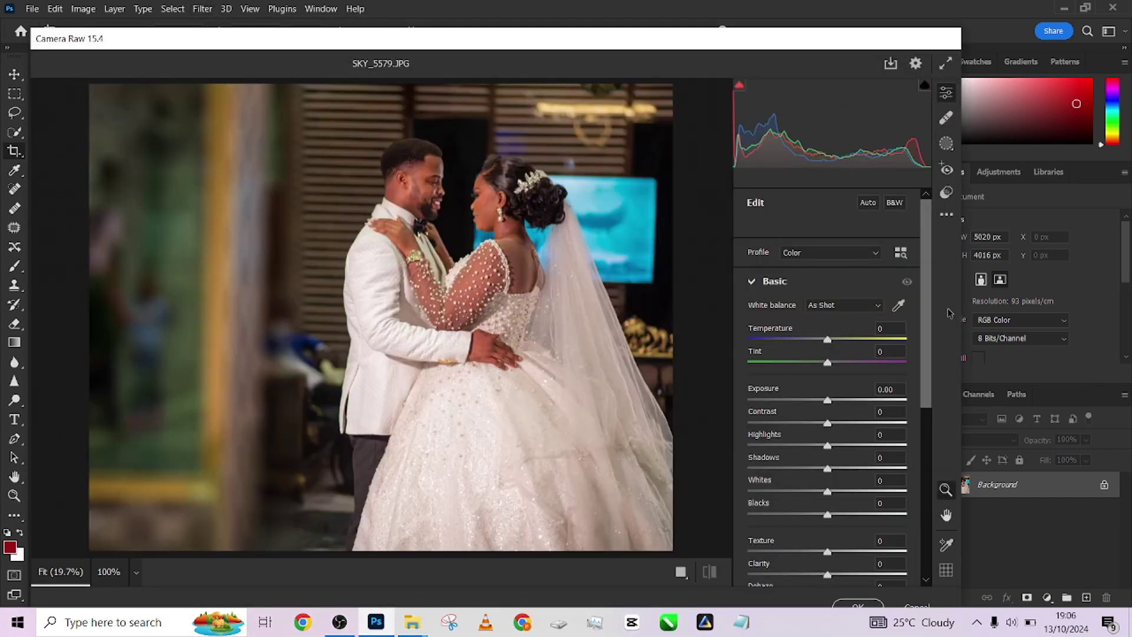
{"action": "left_click", "coordinate": [946, 214]}
{"action": "left_click", "coordinate": [966, 363]}
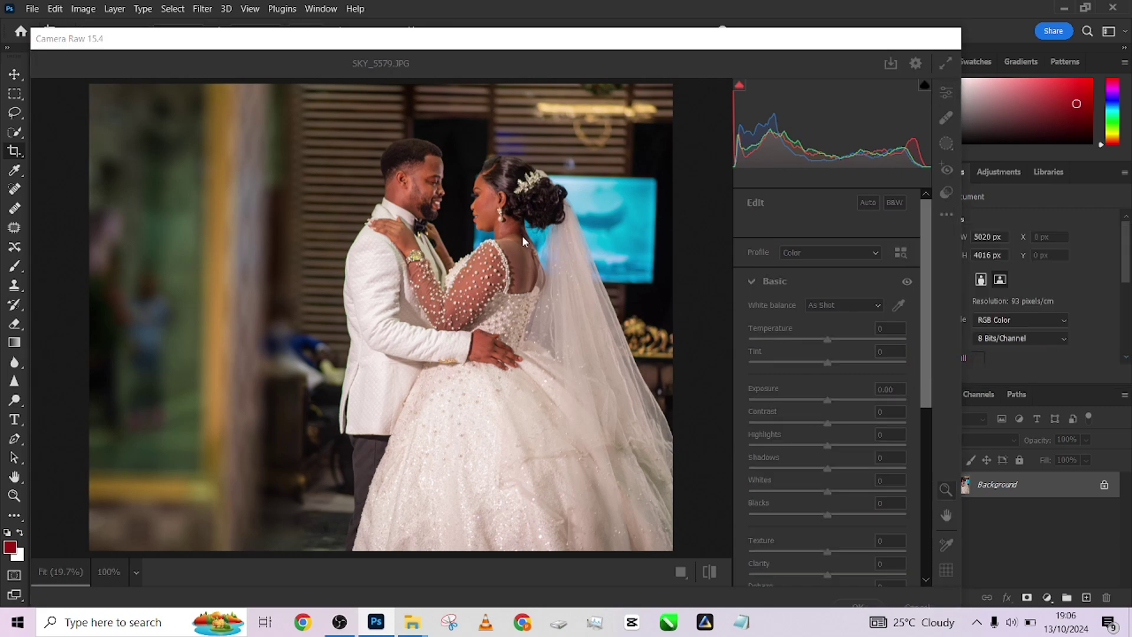
{"action": "left_click", "coordinate": [262, 319]}
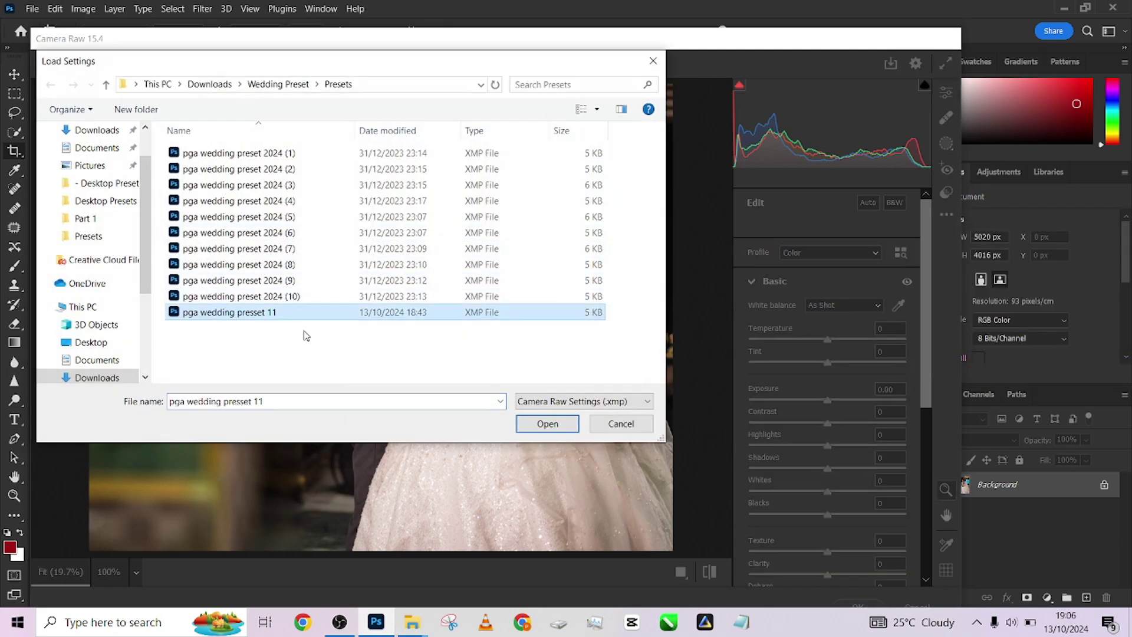
{"action": "left_click", "coordinate": [547, 423]}
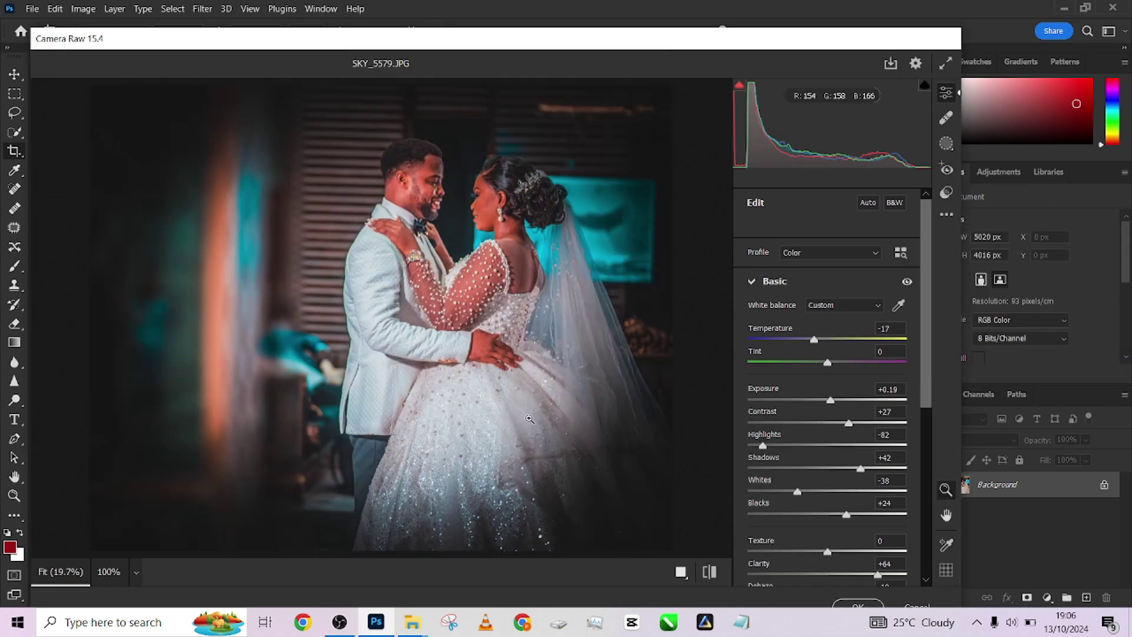
Weaken the preset's edge darkening by setting the Vignetting effect to -51.
{"action": "left_click_drag", "start_coordinate": [477, 370], "coordinate": [444, 366]}
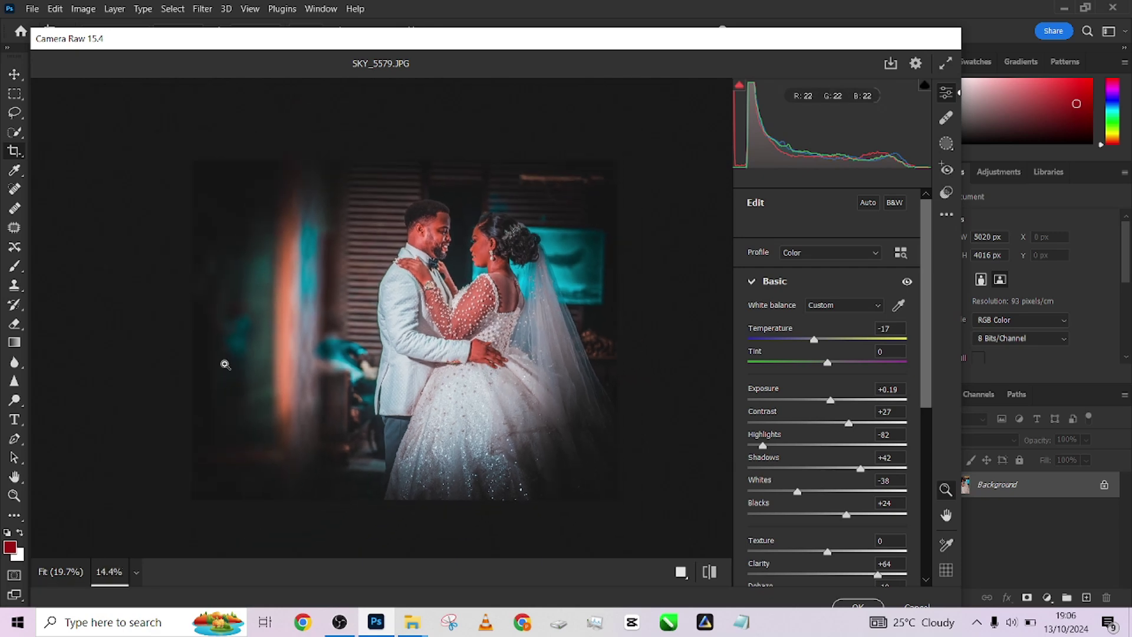
{"action": "scroll", "coordinate": [826, 466], "scroll_direction": "down", "scroll_amount": 5}
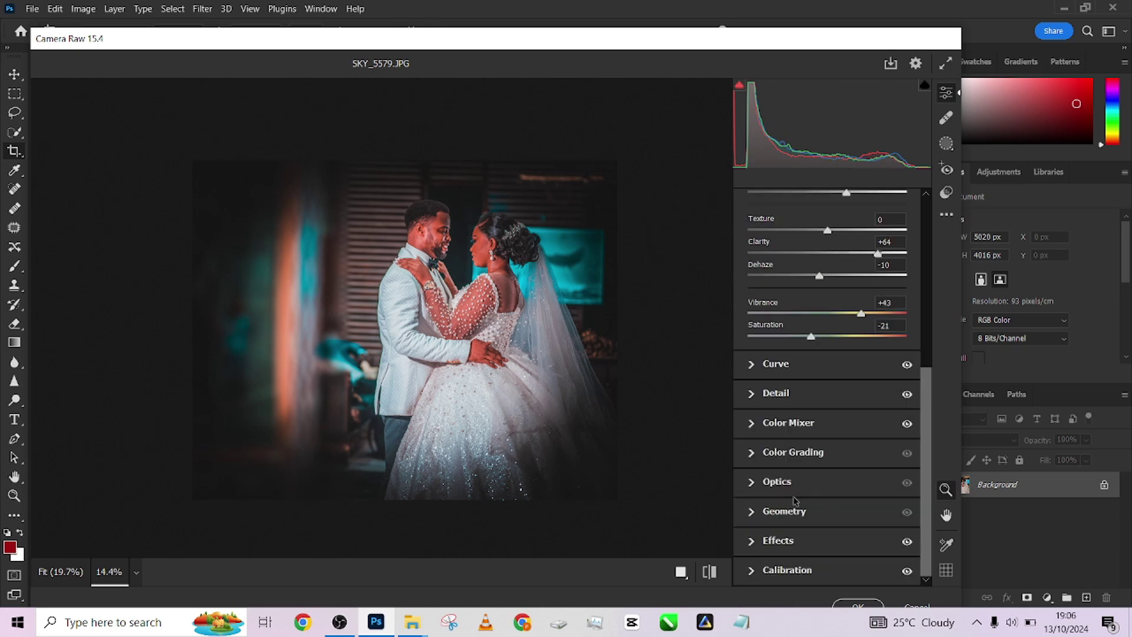
{"action": "left_click", "coordinate": [753, 542]}
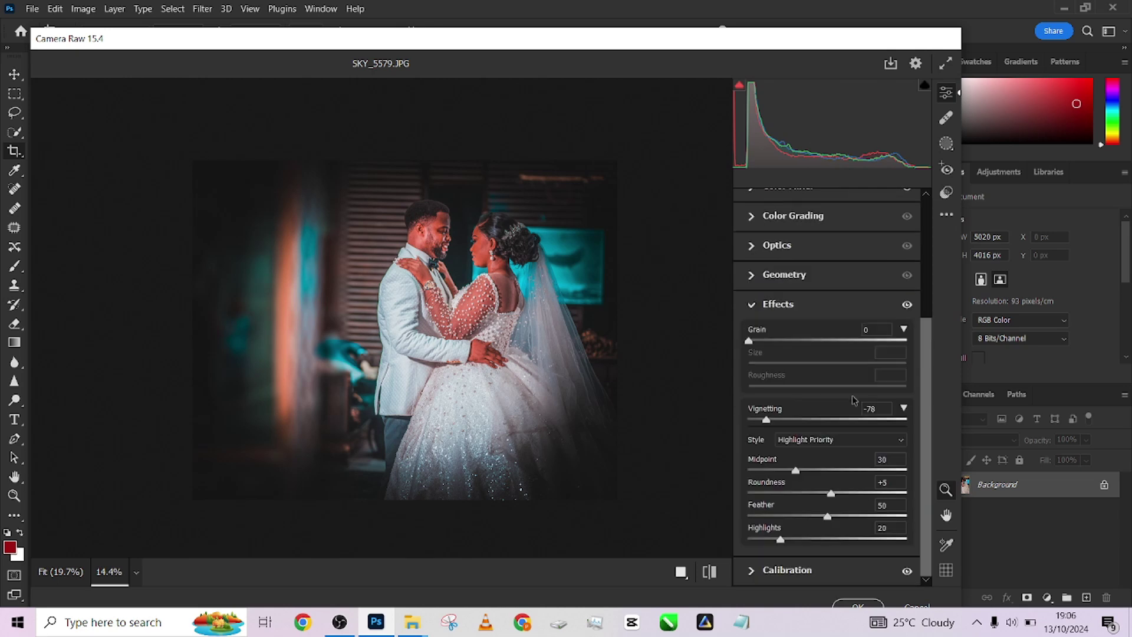
{"action": "left_click", "coordinate": [787, 420]}
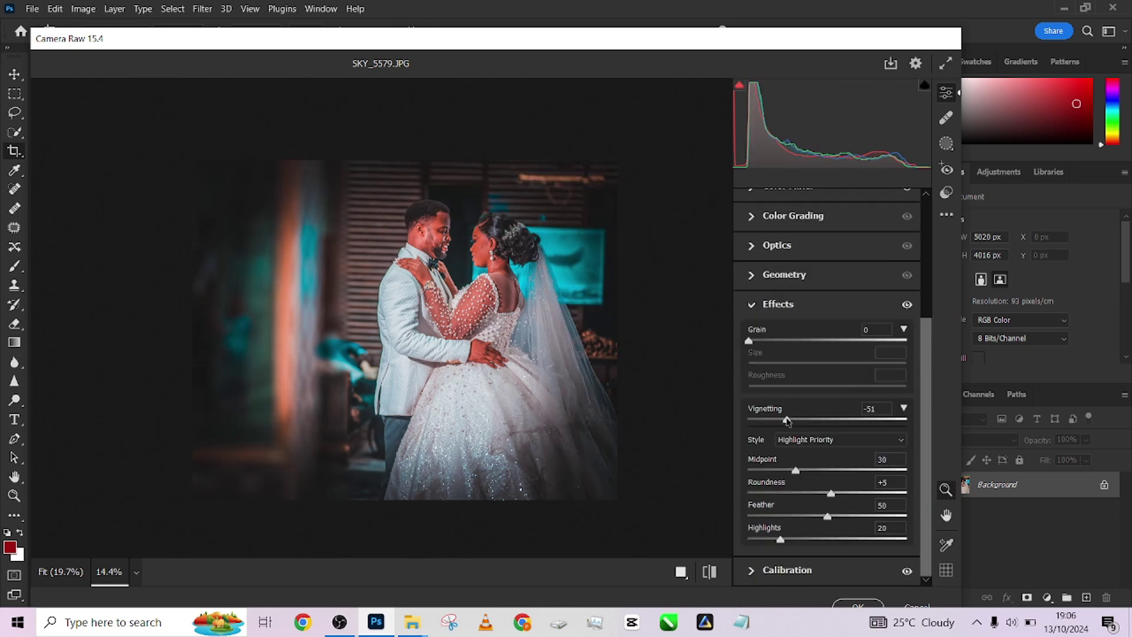
Set the basic tone adjustments to Highlights -100, Exposure 0.00 and Shadows +55.
{"action": "scroll", "coordinate": [767, 339], "scroll_direction": "up", "scroll_amount": 5}
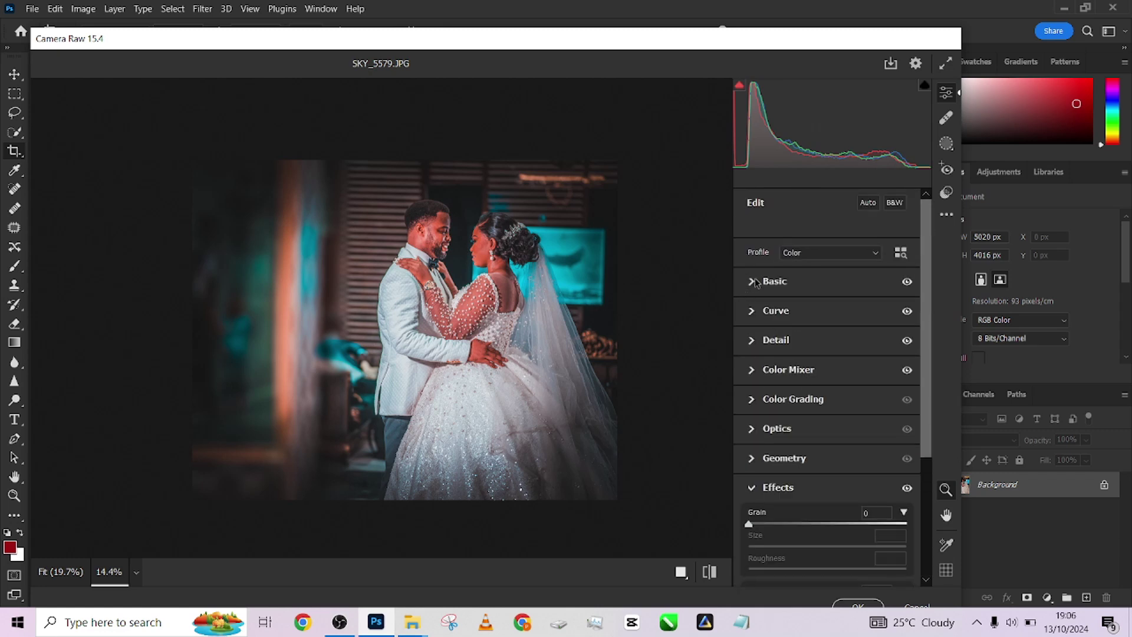
{"action": "left_click", "coordinate": [756, 282]}
{"action": "left_click", "coordinate": [744, 367]}
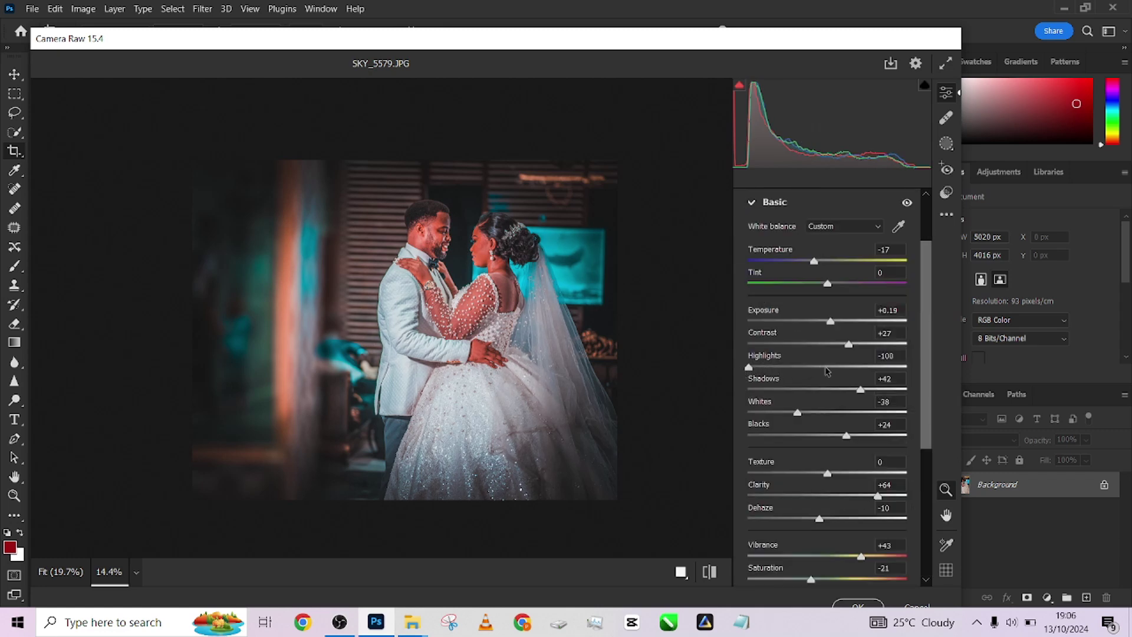
{"action": "left_click_drag", "start_coordinate": [830, 322], "coordinate": [827, 322]}
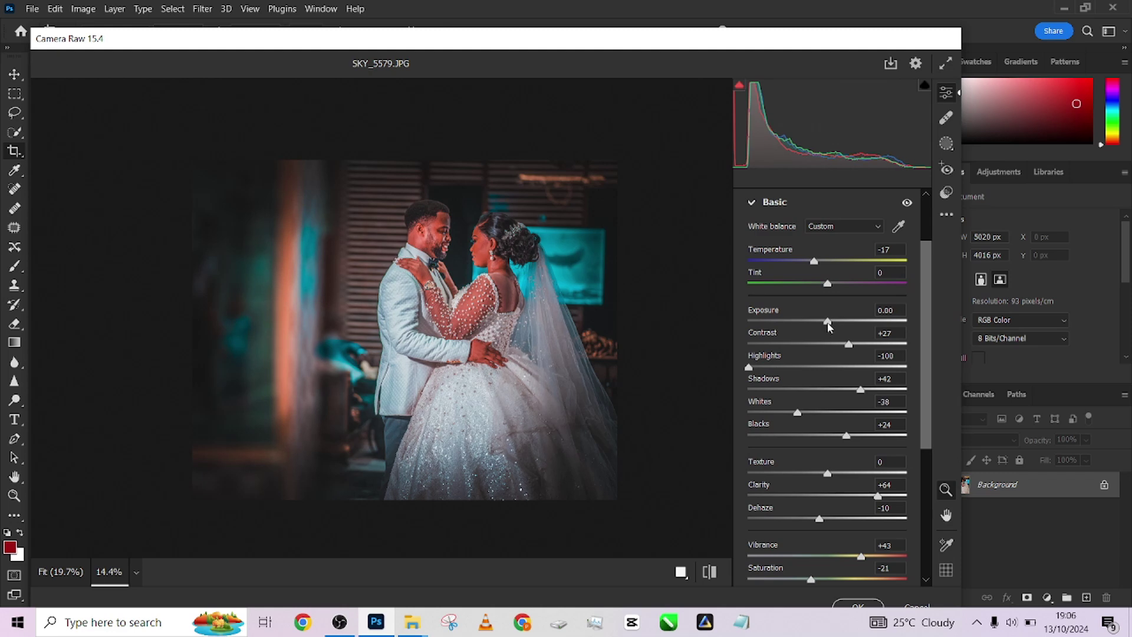
{"action": "left_click_drag", "start_coordinate": [845, 392], "coordinate": [871, 397]}
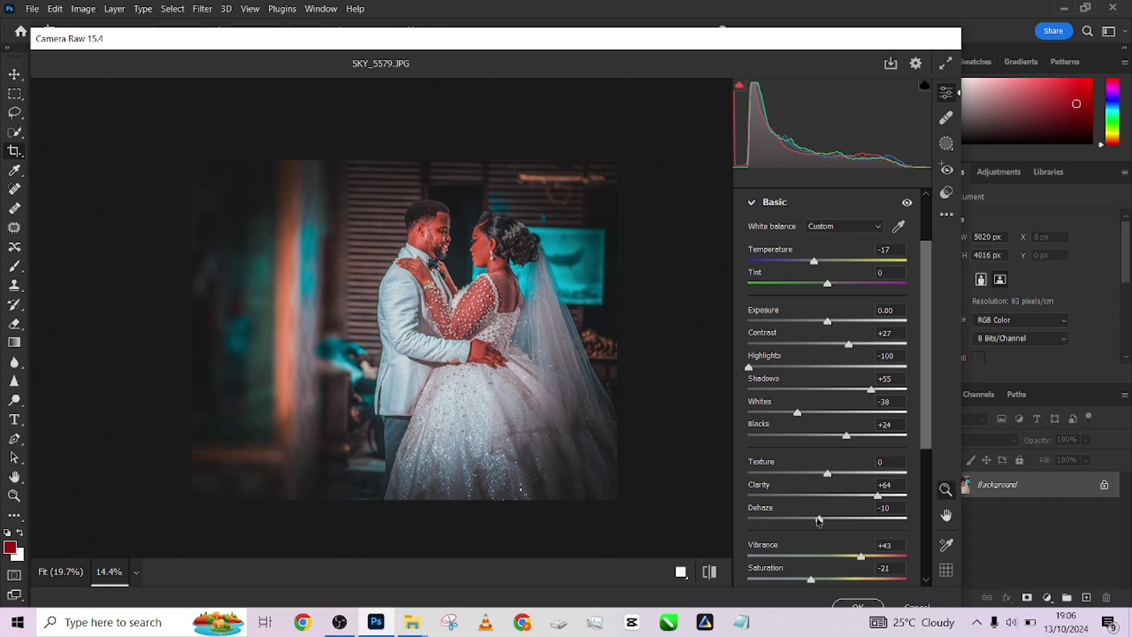
Set Dehaze to -21 and Clarity to +45, raise Vibrance slightly, and apply the Camera Raw adjustments.
{"action": "left_click_drag", "start_coordinate": [819, 520], "coordinate": [811, 522]}
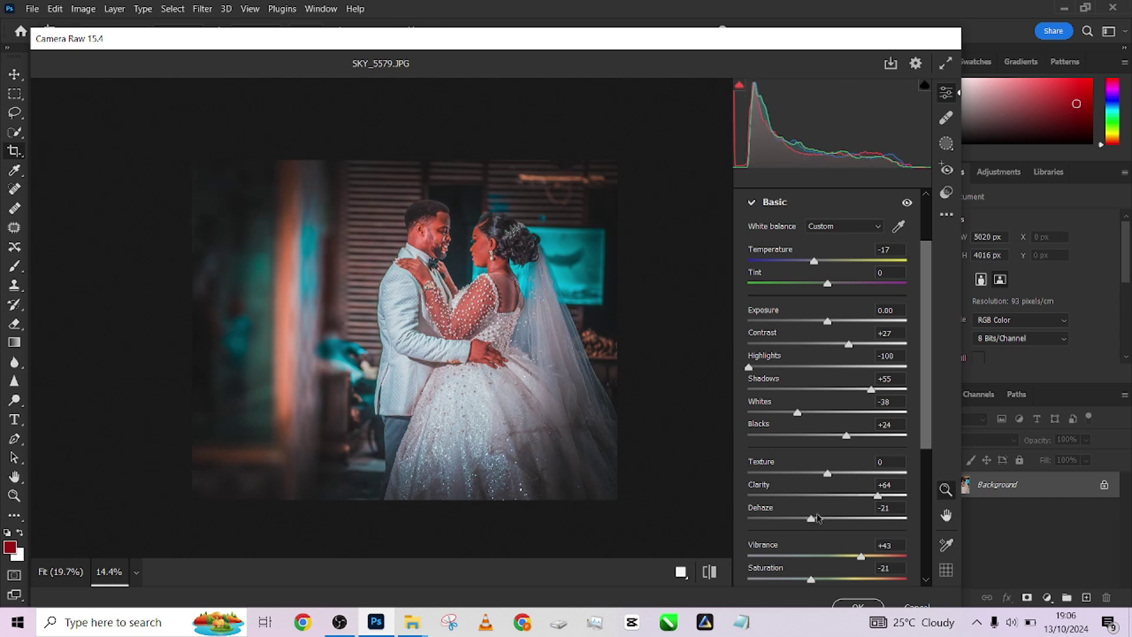
{"action": "left_click_drag", "start_coordinate": [863, 497], "coordinate": [862, 497]}
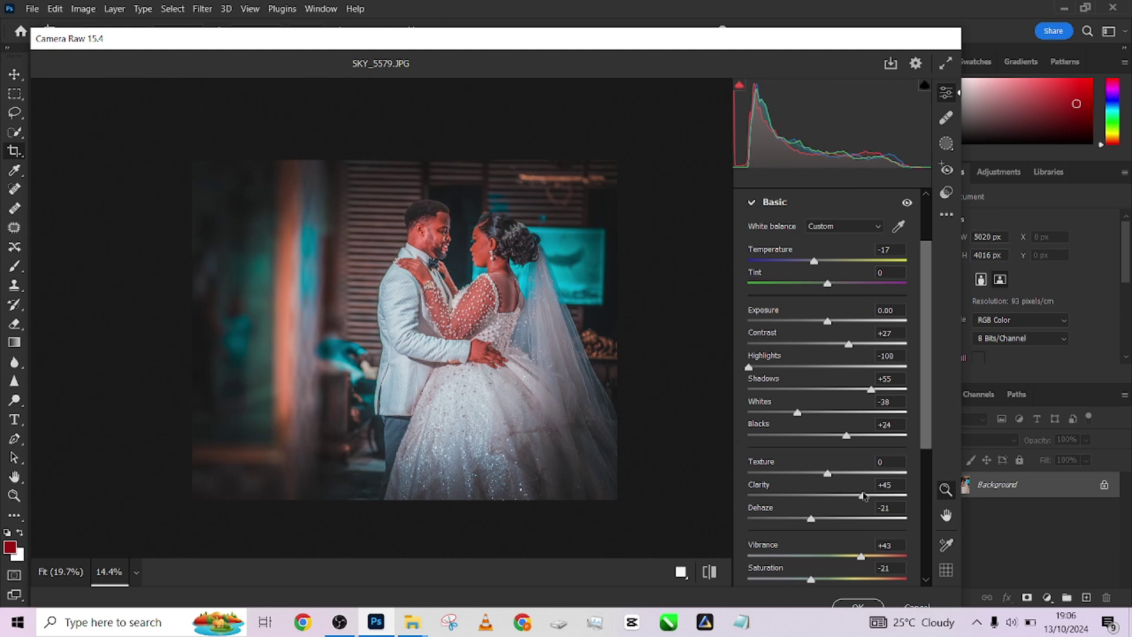
{"action": "left_click_drag", "start_coordinate": [877, 561], "coordinate": [870, 558]}
{"action": "left_click", "coordinate": [855, 606]}
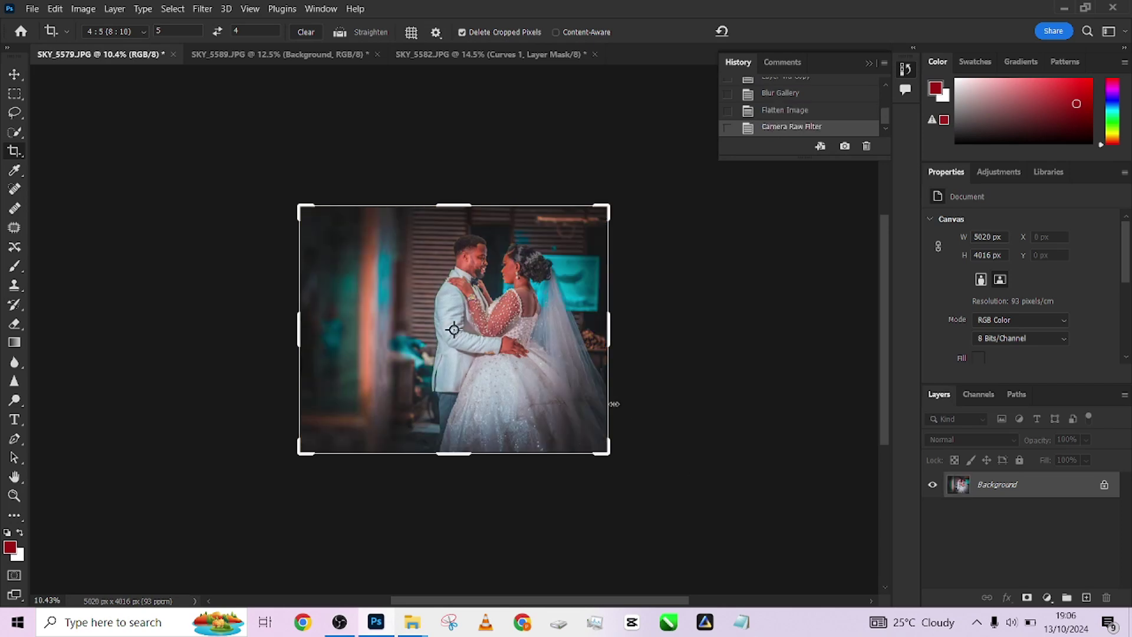
Compare the graded SKY_5579.JPG photo with the SKY_5589.JPG and SKY_5582.JPG documents.
{"action": "scroll", "coordinate": [539, 381], "scroll_direction": "up", "scroll_amount": 2}
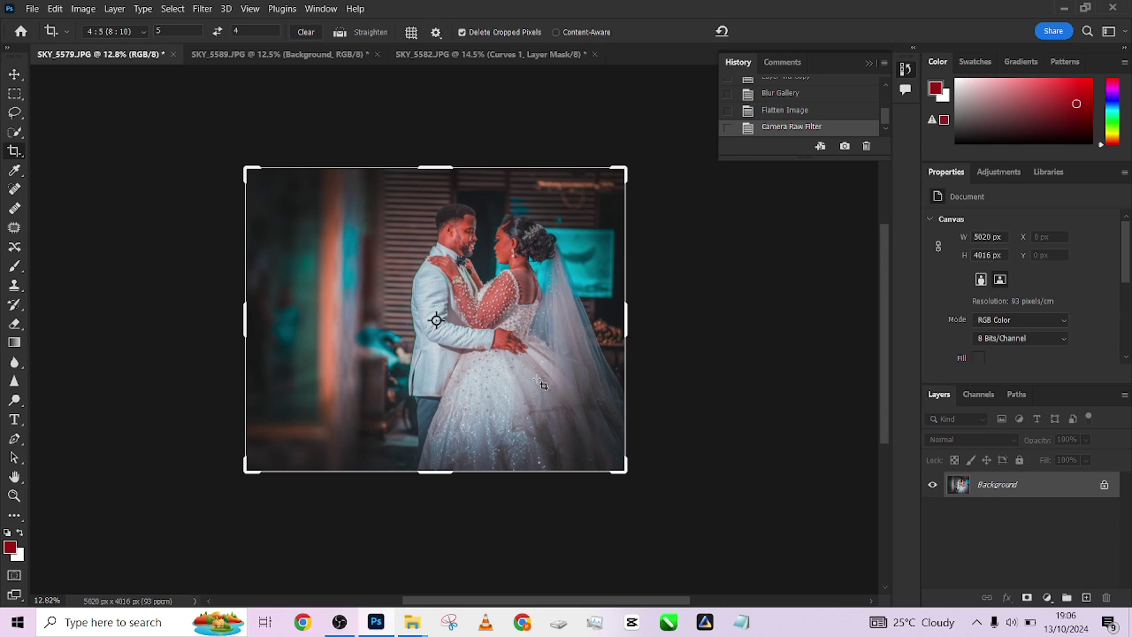
{"action": "left_click", "coordinate": [275, 53]}
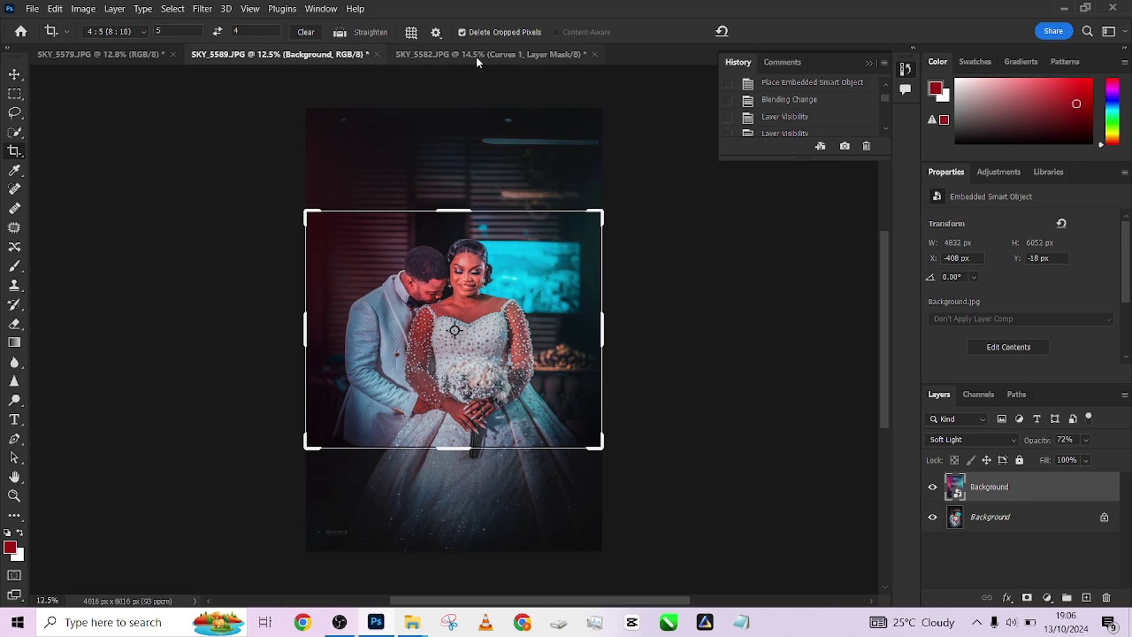
{"action": "left_click", "coordinate": [476, 55]}
{"action": "left_click", "coordinate": [118, 55]}
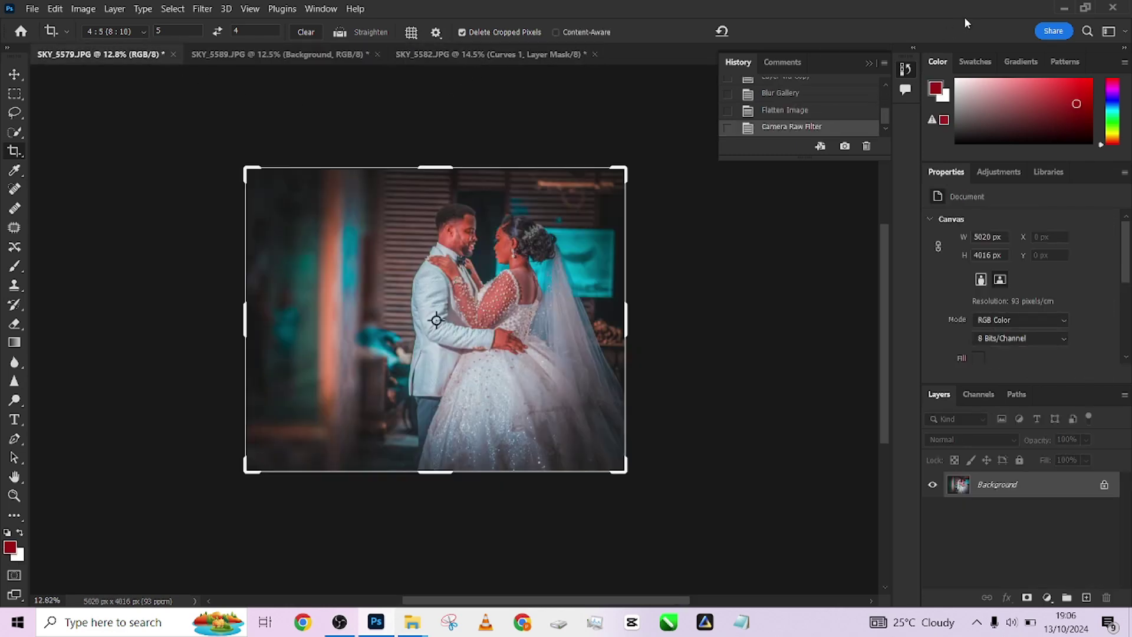
Place the "Birthday flyers Design Background" image from the Downloads folder onto the photo and rotate it about 91° clockwise.
{"action": "left_click", "coordinate": [1065, 14]}
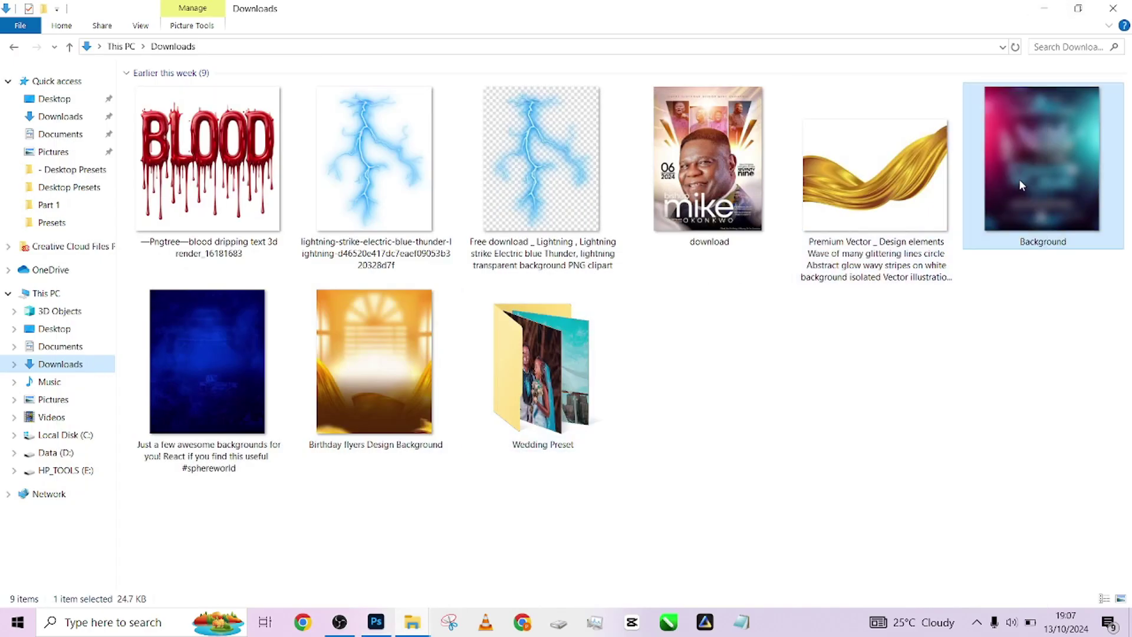
{"action": "left_click_drag", "start_coordinate": [1019, 179], "coordinate": [422, 397]}
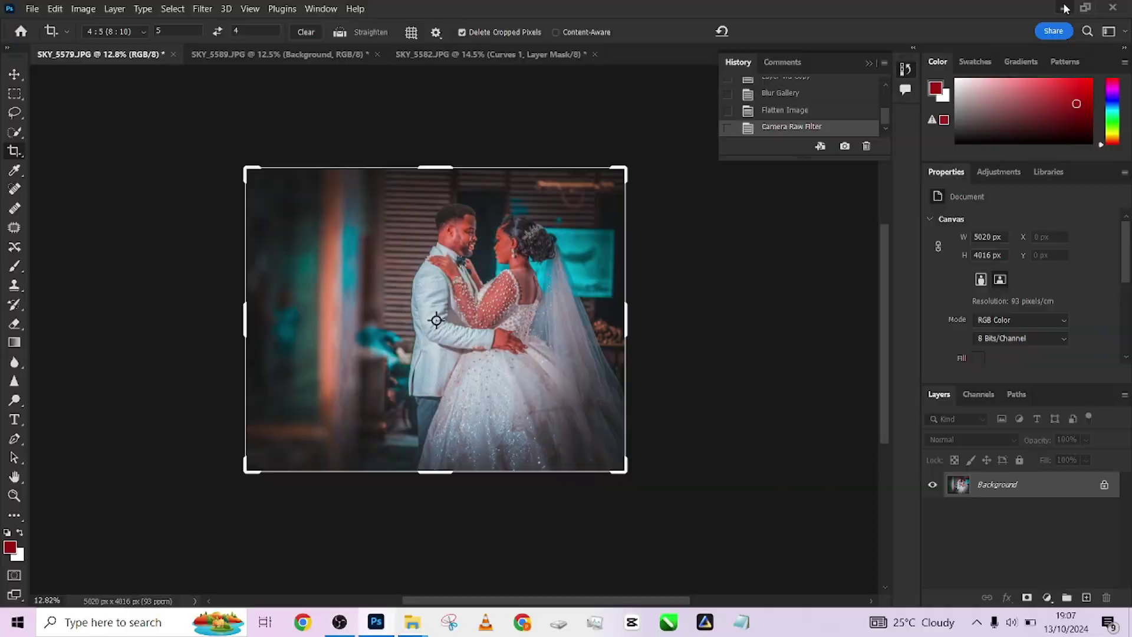
{"action": "left_click", "coordinate": [1065, 8]}
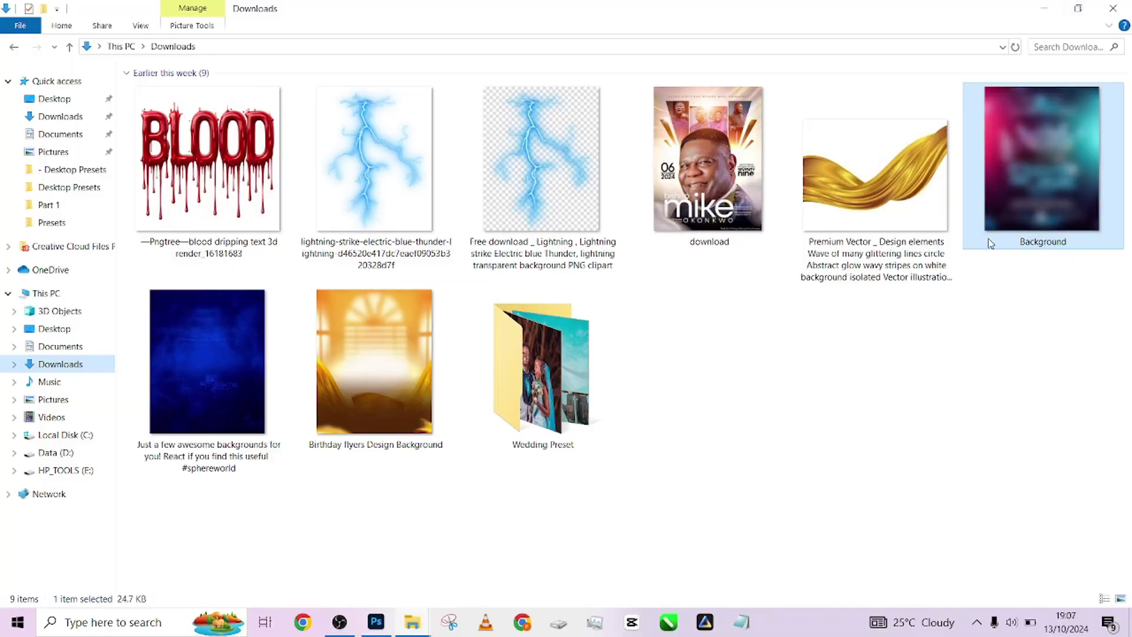
{"action": "left_click_drag", "start_coordinate": [378, 366], "coordinate": [419, 422]}
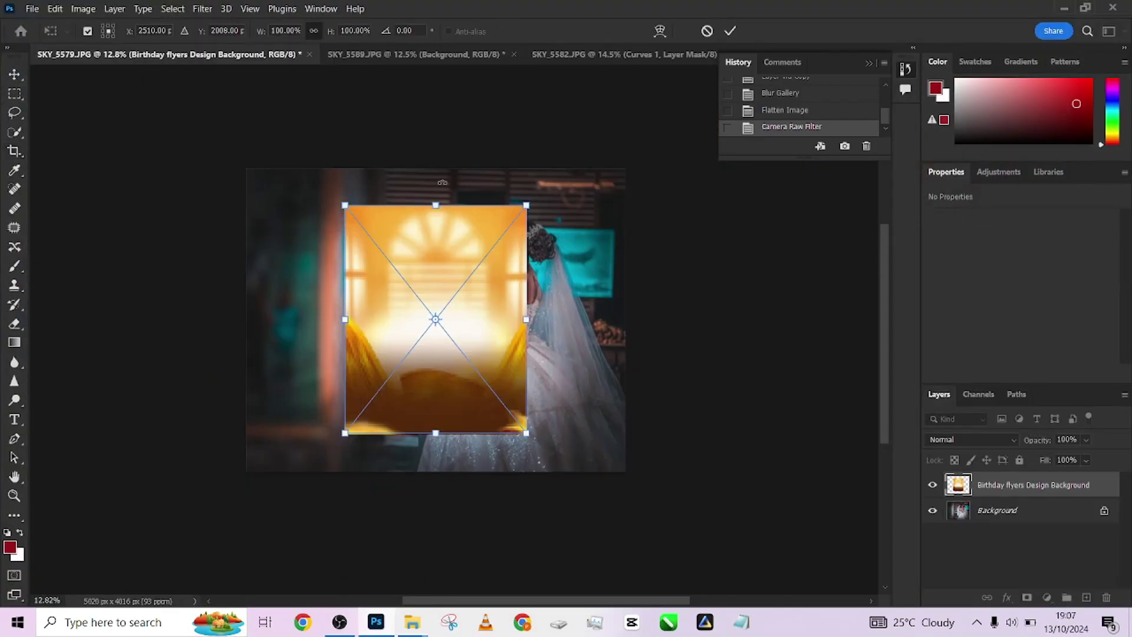
{"action": "left_click_drag", "start_coordinate": [442, 182], "coordinate": [566, 295]}
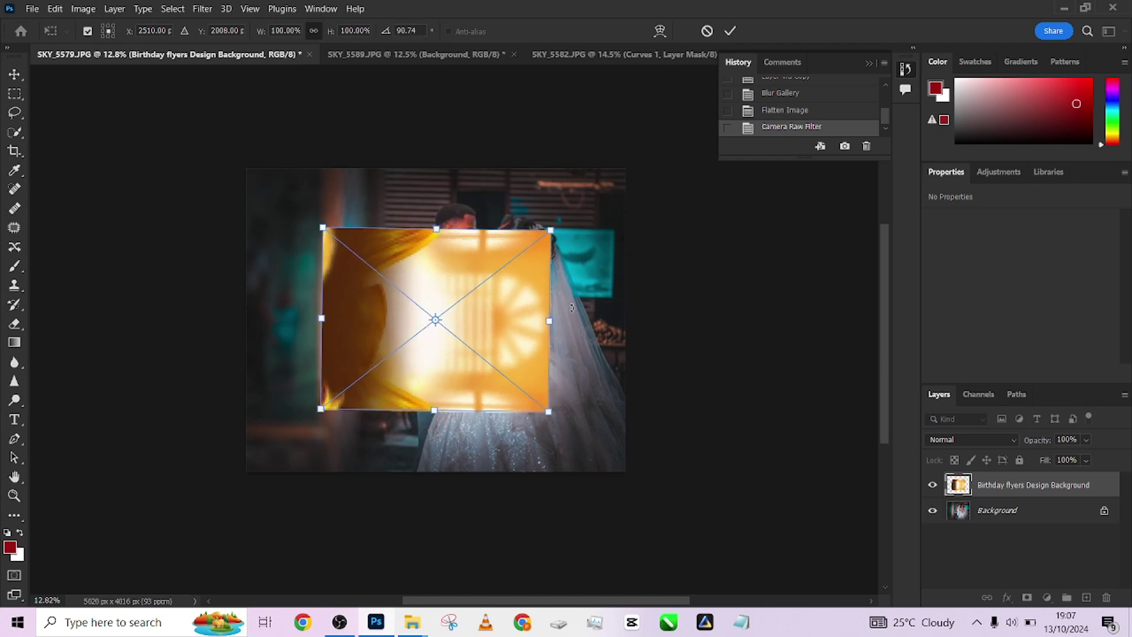
Enlarge the placed background image to cover the whole photo, level its rotation to 89.45°, and commit the placement.
{"action": "left_click_drag", "start_coordinate": [551, 231], "coordinate": [639, 194]}
{"action": "left_click_drag", "start_coordinate": [642, 296], "coordinate": [678, 285]}
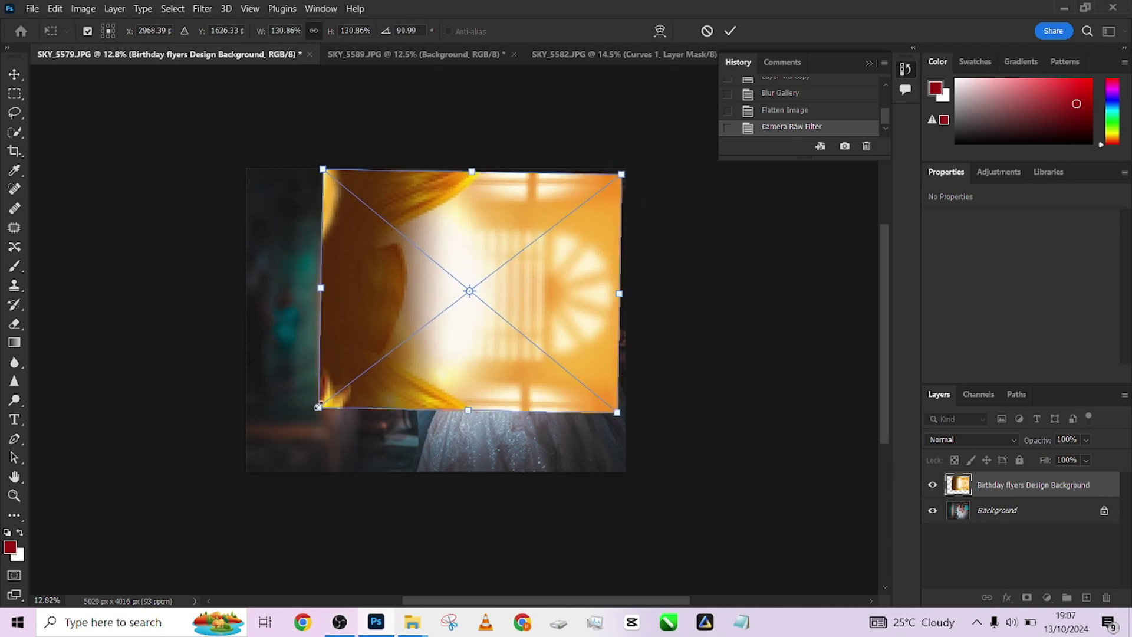
{"action": "left_click_drag", "start_coordinate": [317, 406], "coordinate": [233, 473]}
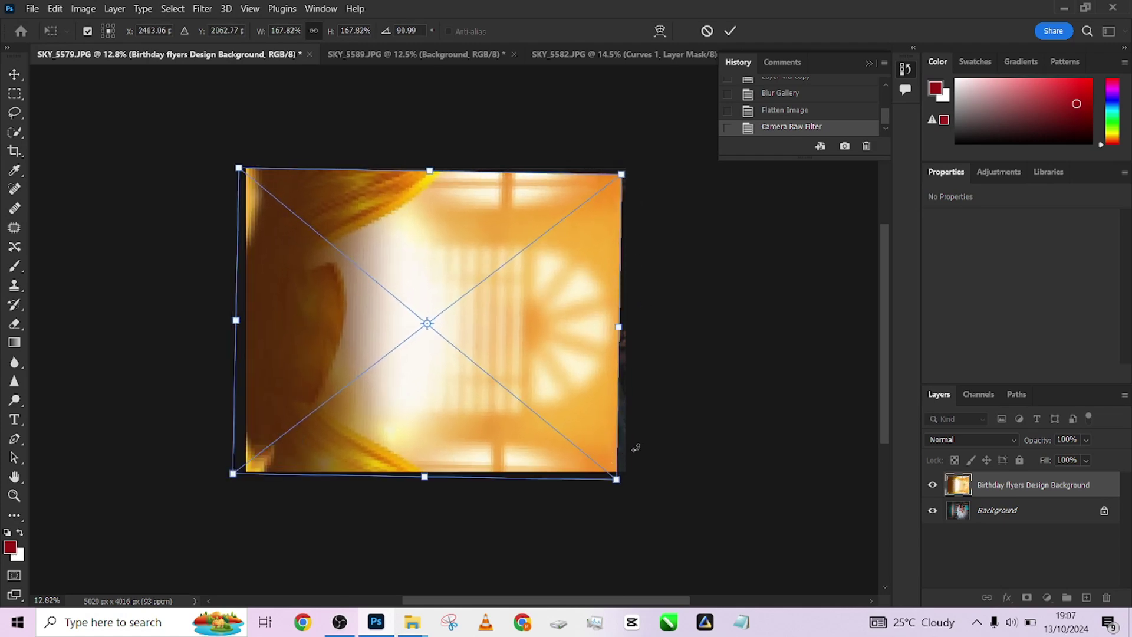
{"action": "left_click_drag", "start_coordinate": [653, 446], "coordinate": [657, 442]}
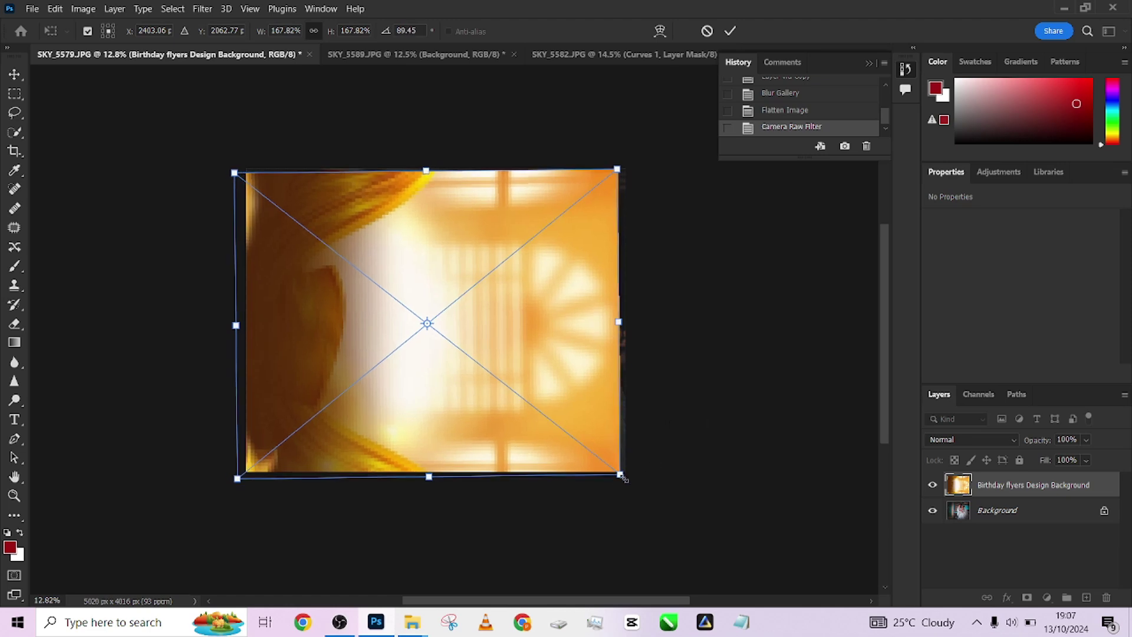
{"action": "key", "text": "Return"}
{"action": "key", "text": "c"}
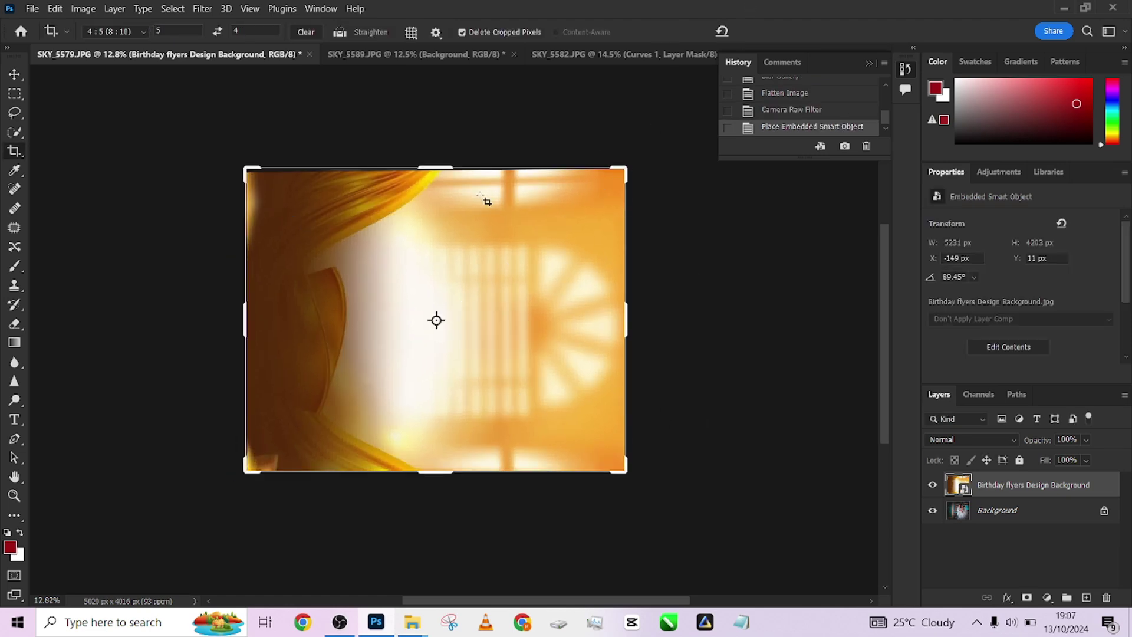
Apply a strong Gaussian Blur to the placed background image until only soft patches of colour remain.
{"action": "left_click", "coordinate": [202, 8]}
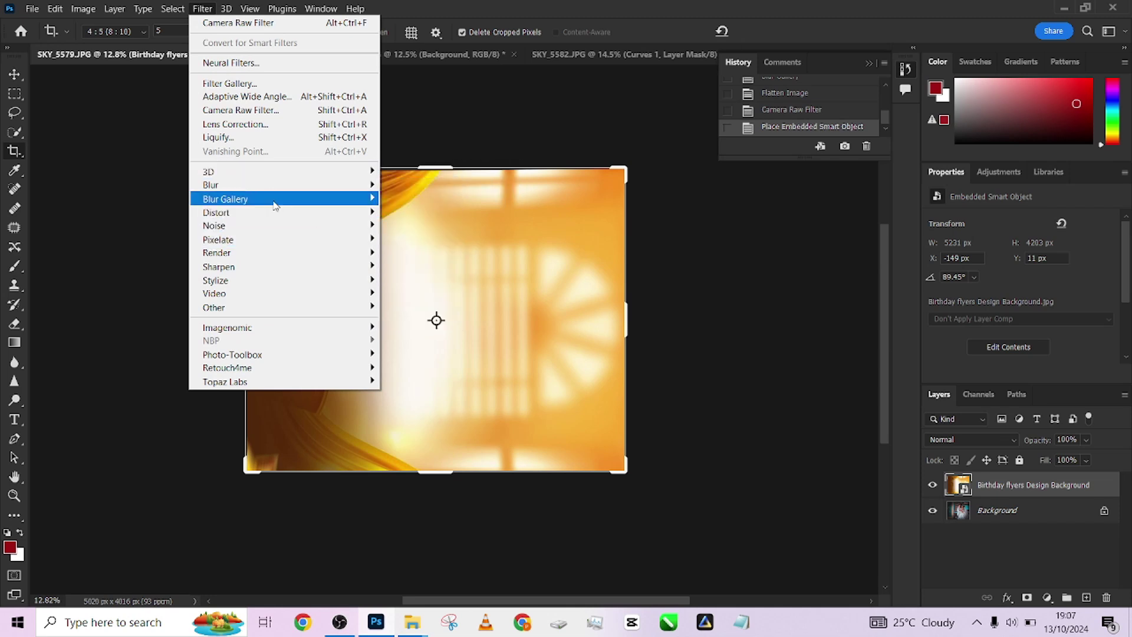
{"action": "mouse_move", "coordinate": [269, 189]}
{"action": "left_click", "coordinate": [419, 239]}
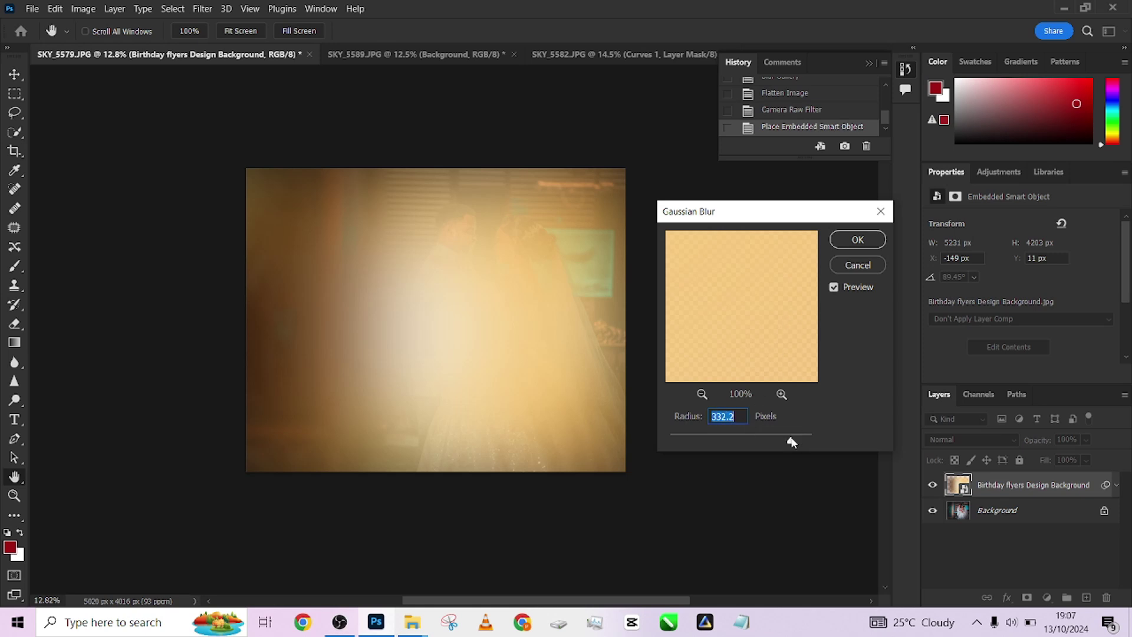
{"action": "left_click_drag", "start_coordinate": [792, 443], "coordinate": [795, 441]}
{"action": "left_click", "coordinate": [856, 240]}
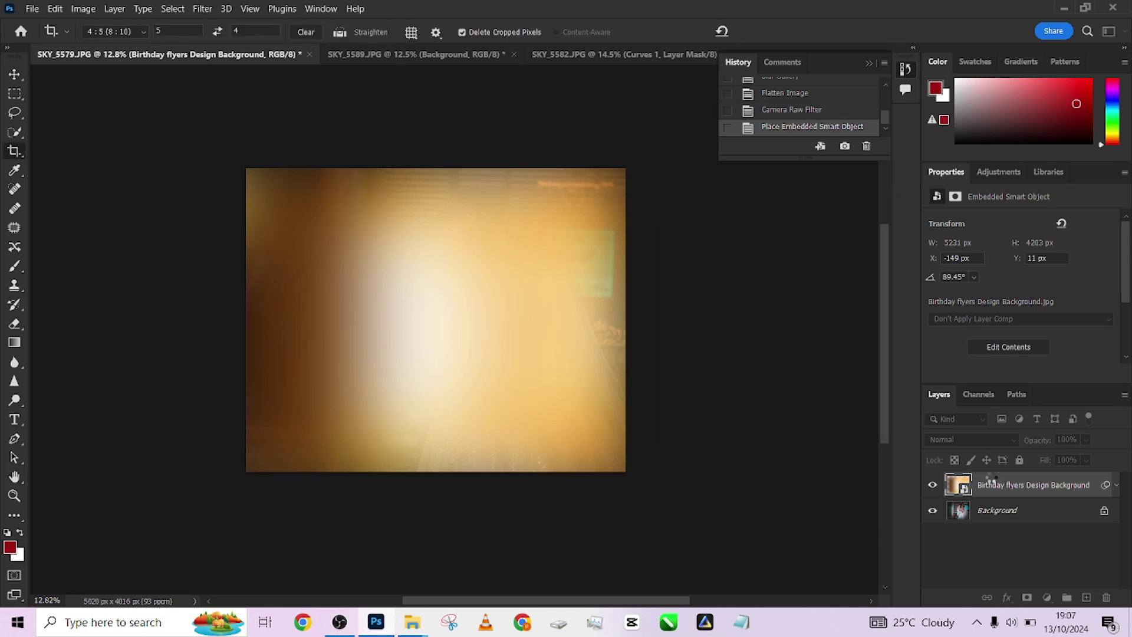
Blend the blurred overlay layer in Soft Light mode and hide it to check the photo without the warm tint.
{"action": "left_click", "coordinate": [967, 439]}
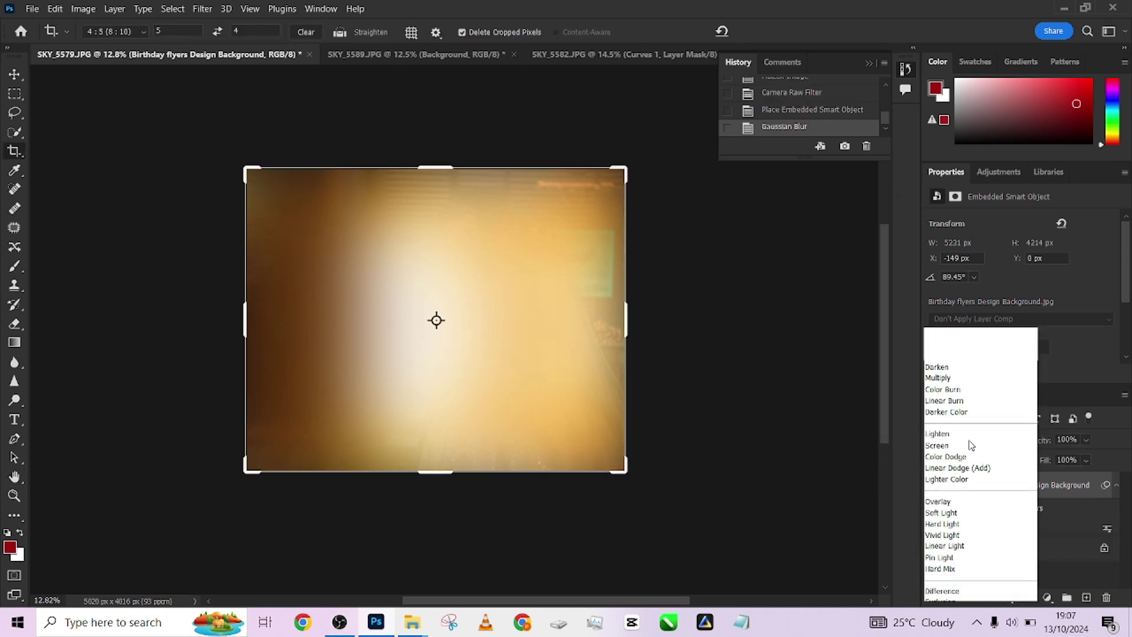
{"action": "left_click", "coordinate": [966, 426]}
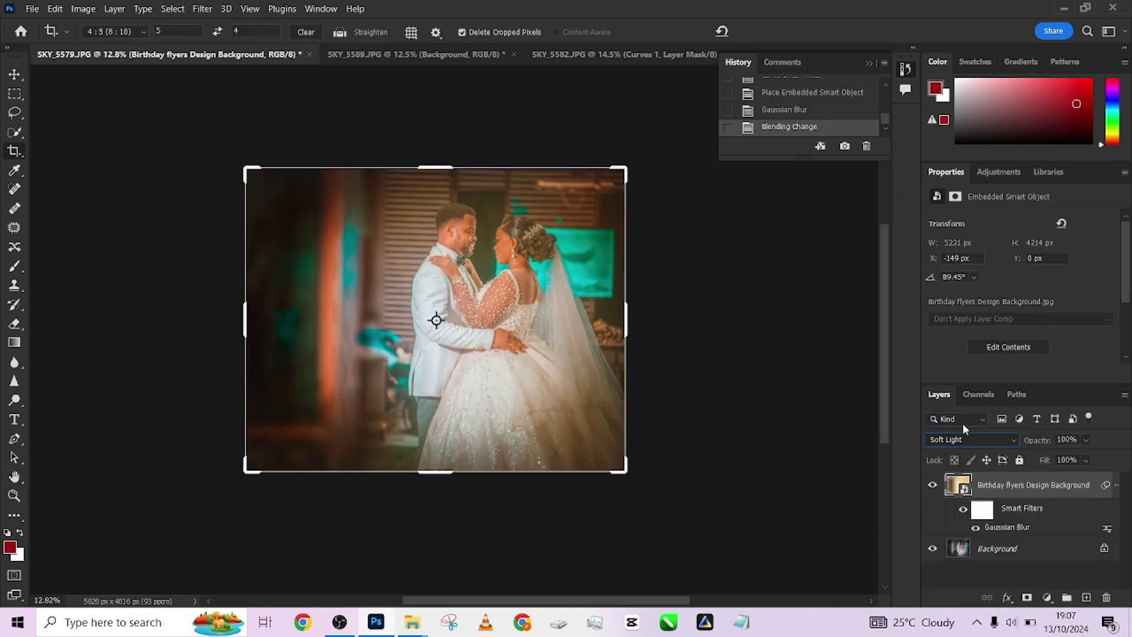
{"action": "left_click", "coordinate": [933, 485]}
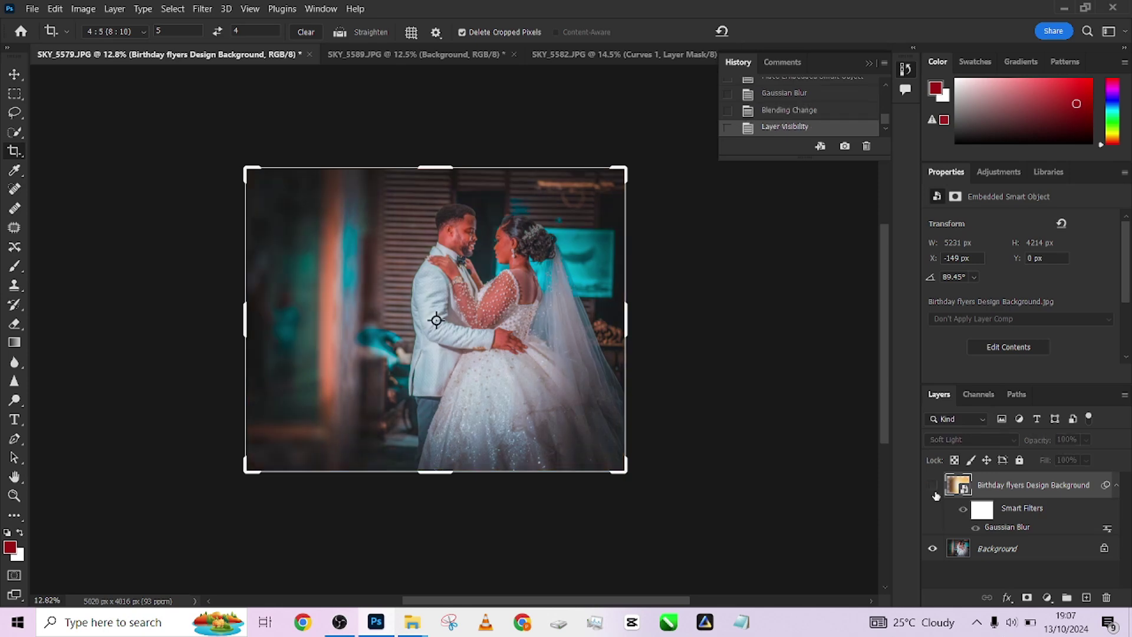
Compare the photo with and without the warm Soft Light overlay, and delete the "Birthday flyers Design Background" layer.
{"action": "left_click", "coordinate": [934, 493]}
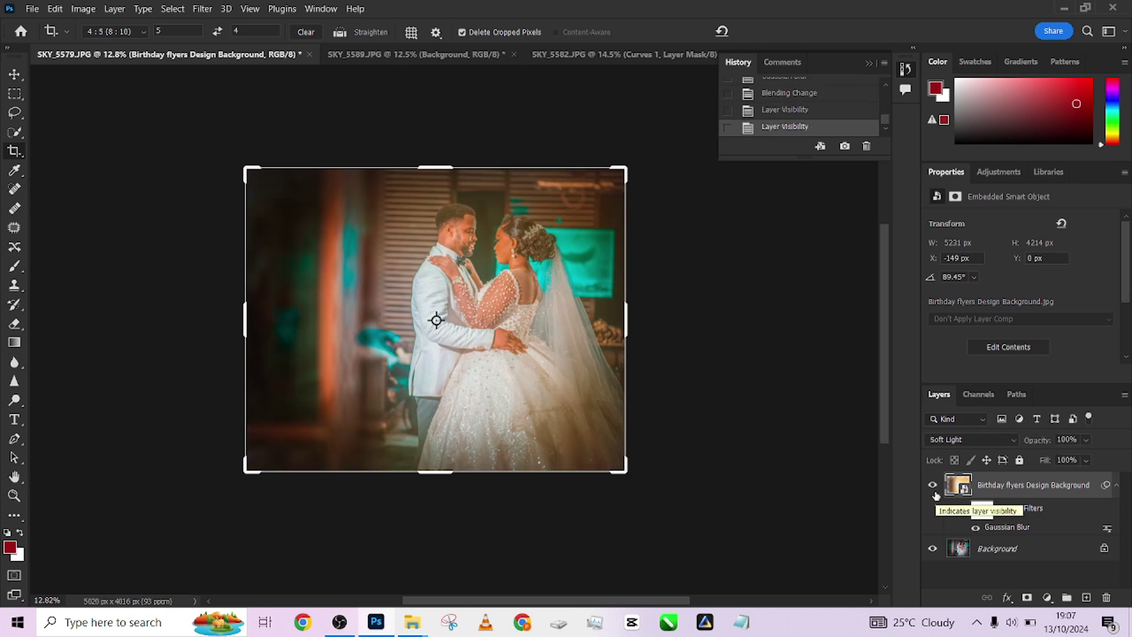
{"action": "left_click", "coordinate": [933, 486]}
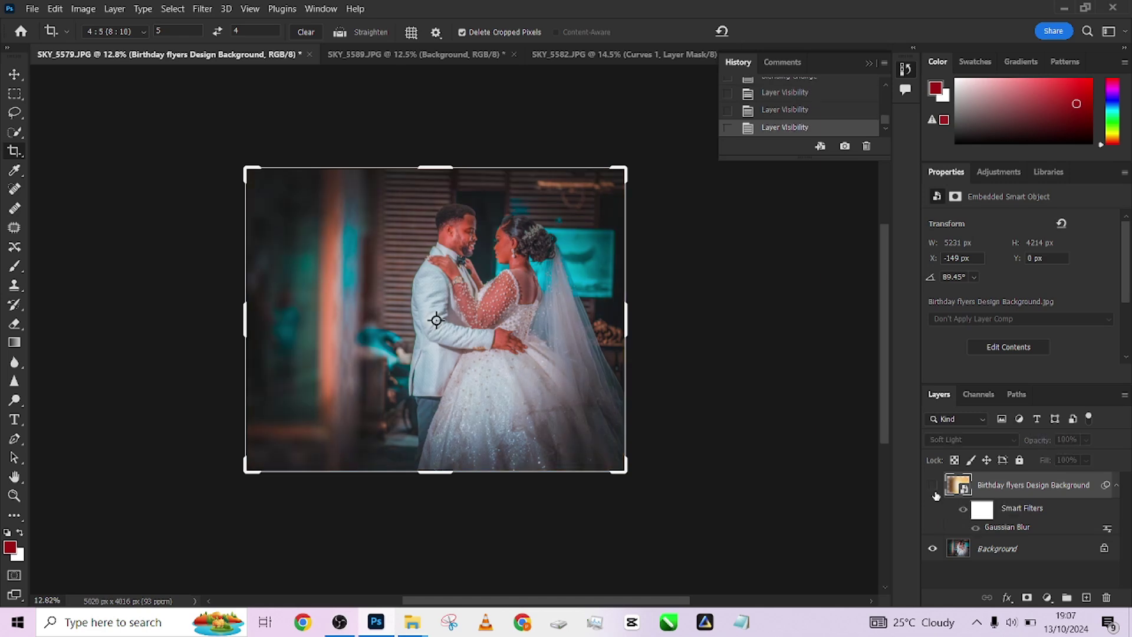
{"action": "left_click", "coordinate": [933, 486]}
{"action": "left_click_drag", "start_coordinate": [1055, 490], "coordinate": [1106, 597]}
Place the "Background" image from the Downloads folder onto the photo, rotate it about 90° and enlarge it to 172.92% to cover the photo.
{"action": "left_click", "coordinate": [1063, 8]}
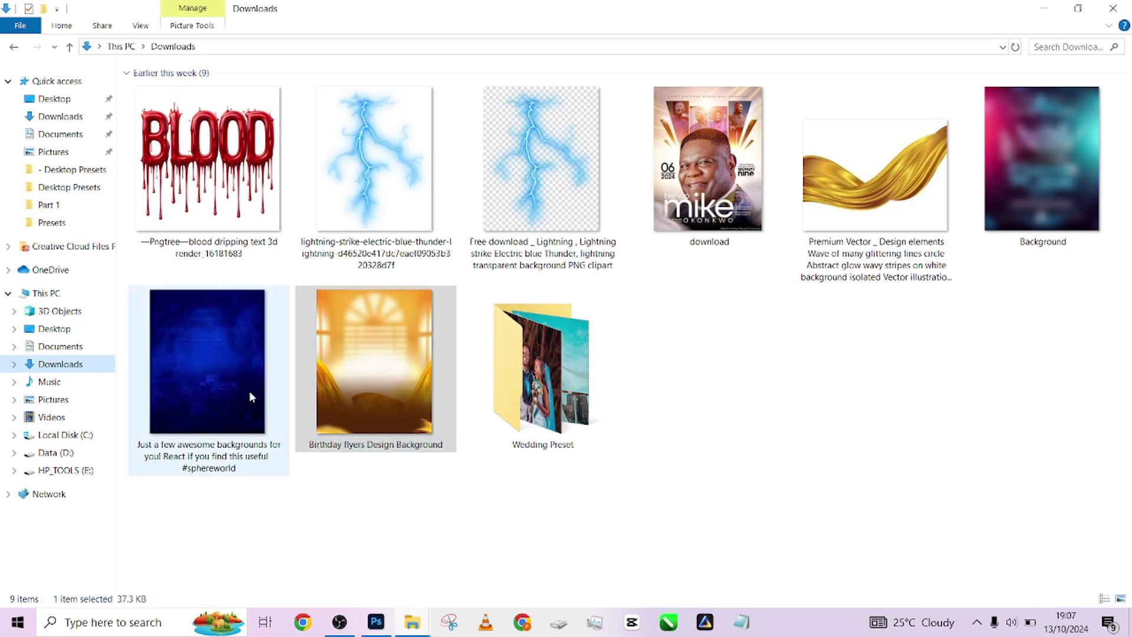
{"action": "left_click_drag", "start_coordinate": [1029, 159], "coordinate": [472, 377]}
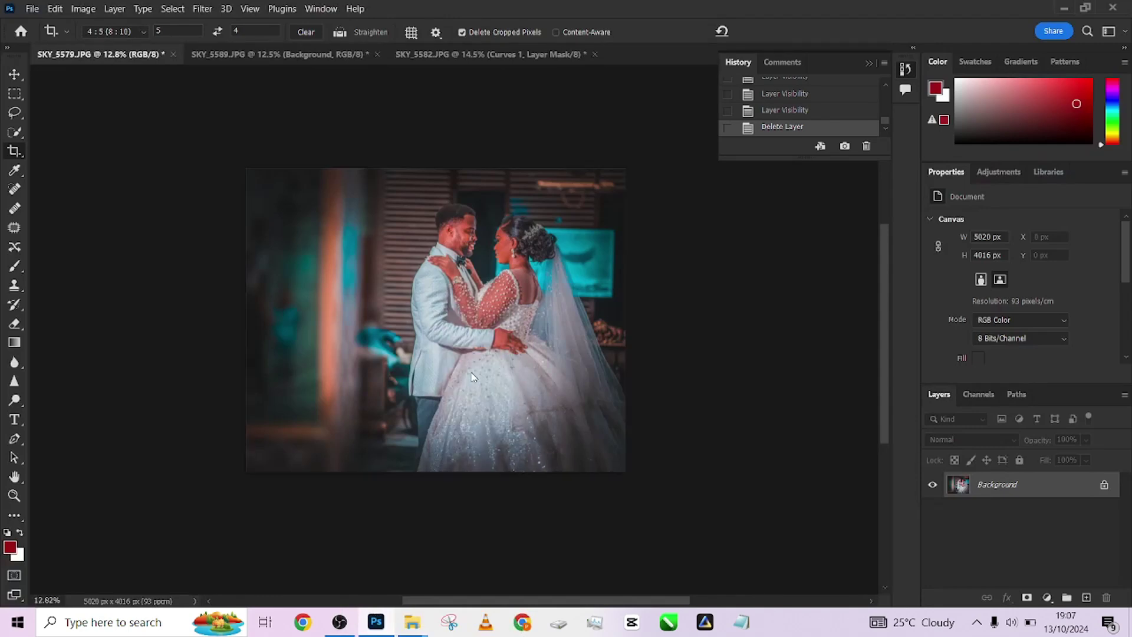
{"action": "left_click_drag", "start_coordinate": [436, 172], "coordinate": [639, 295]}
{"action": "left_click_drag", "start_coordinate": [552, 410], "coordinate": [679, 423]}
{"action": "left_click_drag", "start_coordinate": [568, 427], "coordinate": [569, 426]}
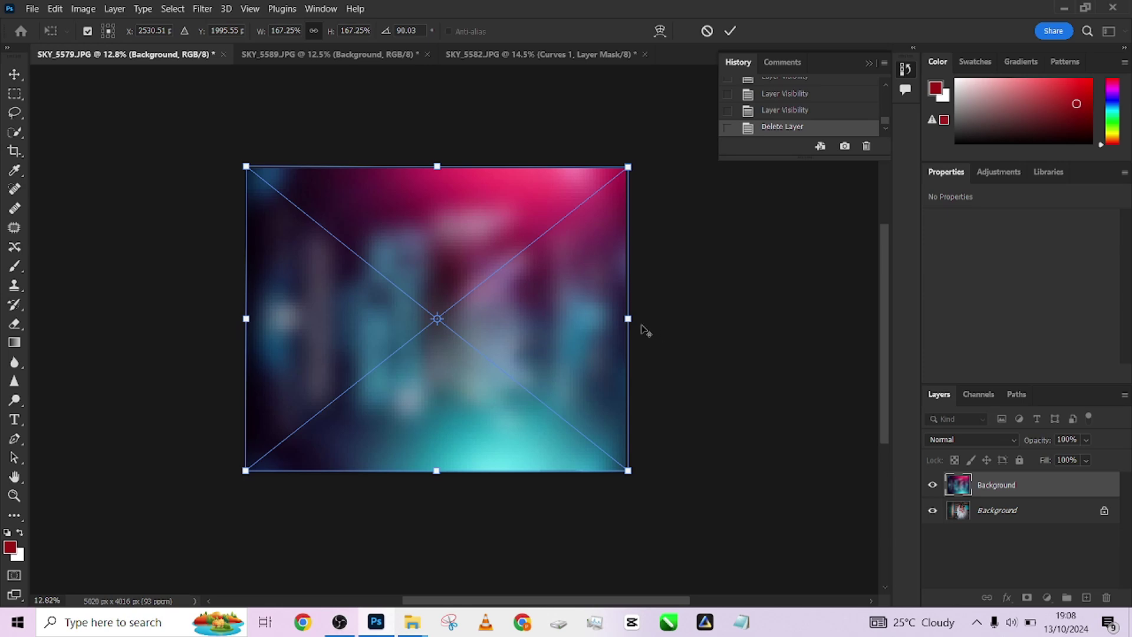
{"action": "left_click_drag", "start_coordinate": [629, 319], "coordinate": [634, 319]}
Turn the placed image upside down and flip it so cyan sits upper right and pink lower right, set its angle to -90.91°, and commit.
{"action": "left_click_drag", "start_coordinate": [695, 285], "coordinate": [222, 316]}
{"action": "left_click_drag", "start_coordinate": [319, 348], "coordinate": [321, 350]}
{"action": "right_click", "coordinate": [321, 350]}
{"action": "left_click", "coordinate": [357, 337]}
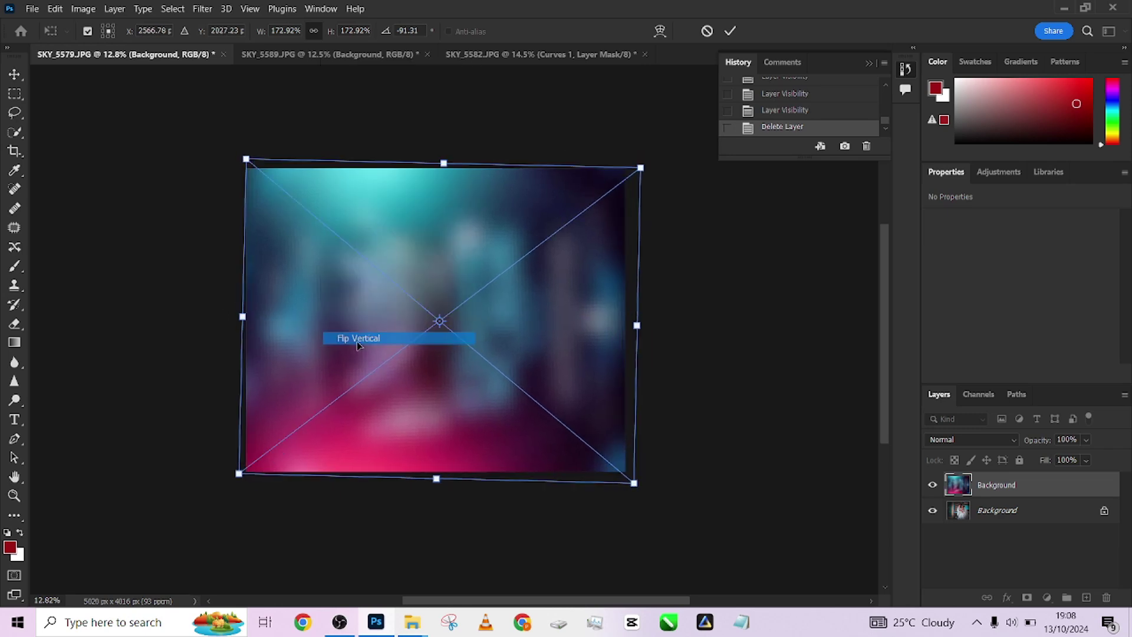
{"action": "right_click", "coordinate": [377, 364]}
{"action": "left_click", "coordinate": [404, 354]}
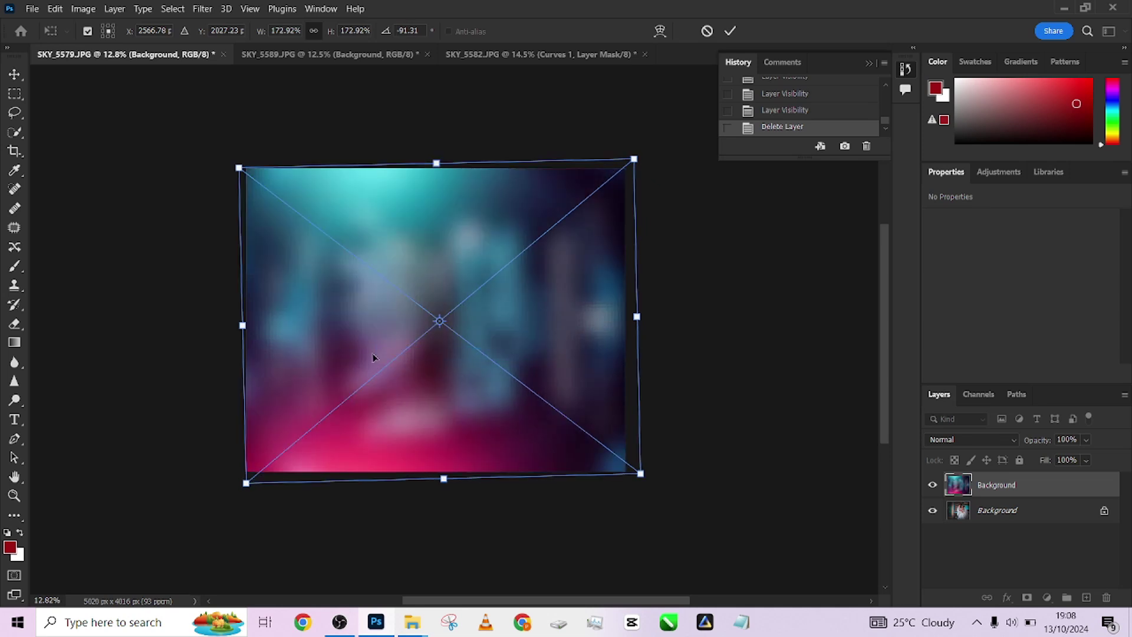
{"action": "right_click", "coordinate": [405, 354]}
{"action": "left_click", "coordinate": [413, 339]}
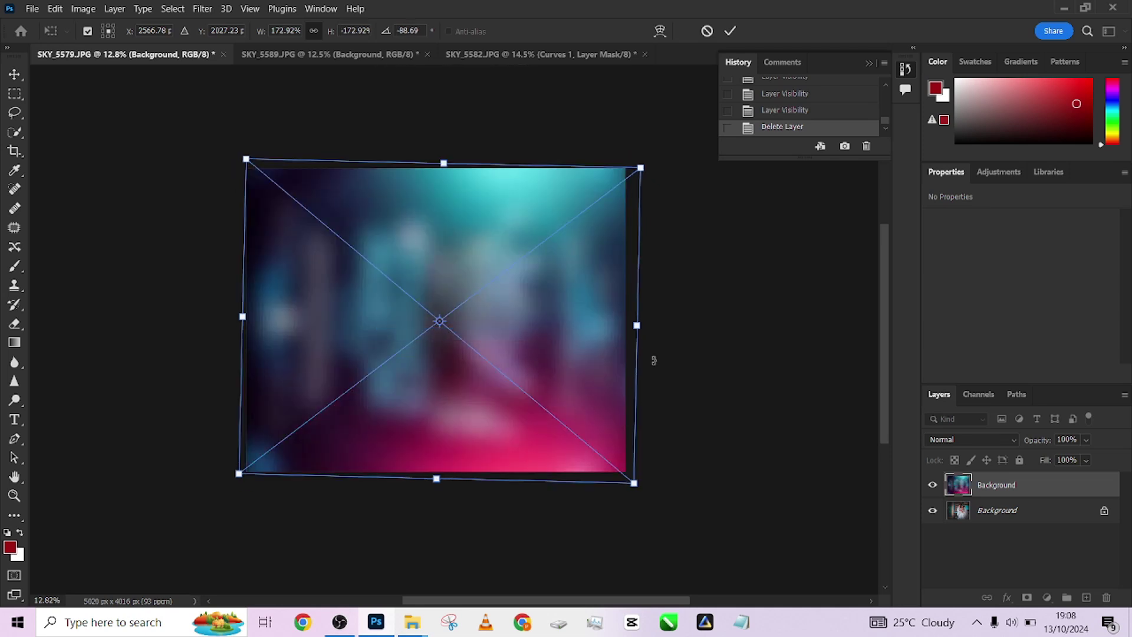
{"action": "left_click_drag", "start_coordinate": [669, 345], "coordinate": [672, 324]}
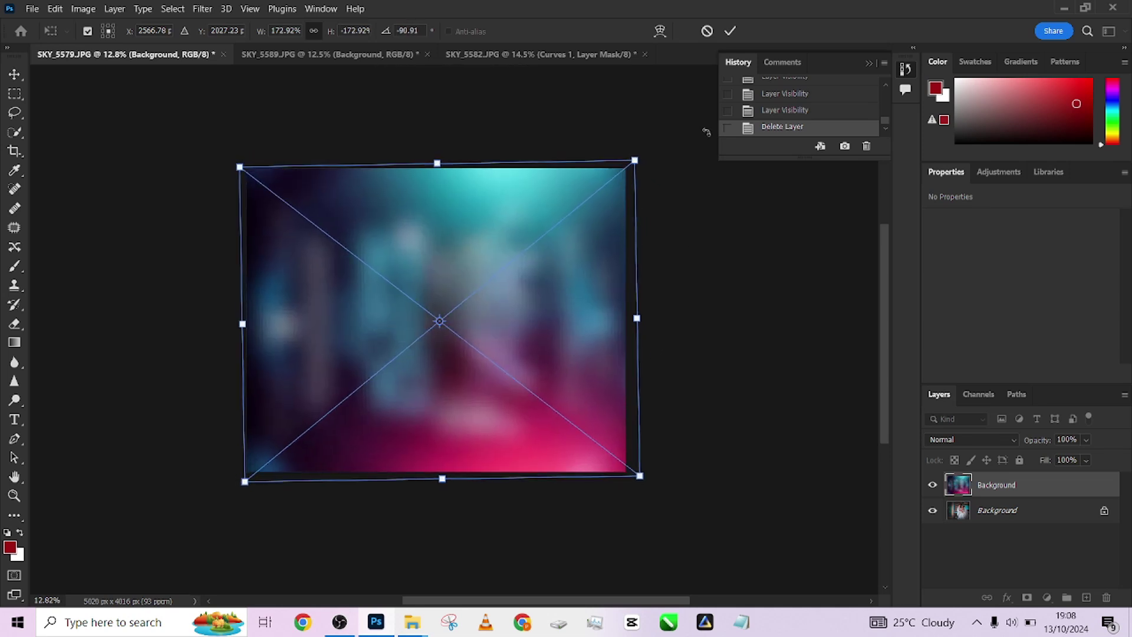
{"action": "left_click", "coordinate": [730, 31]}
{"action": "left_click", "coordinate": [949, 438]}
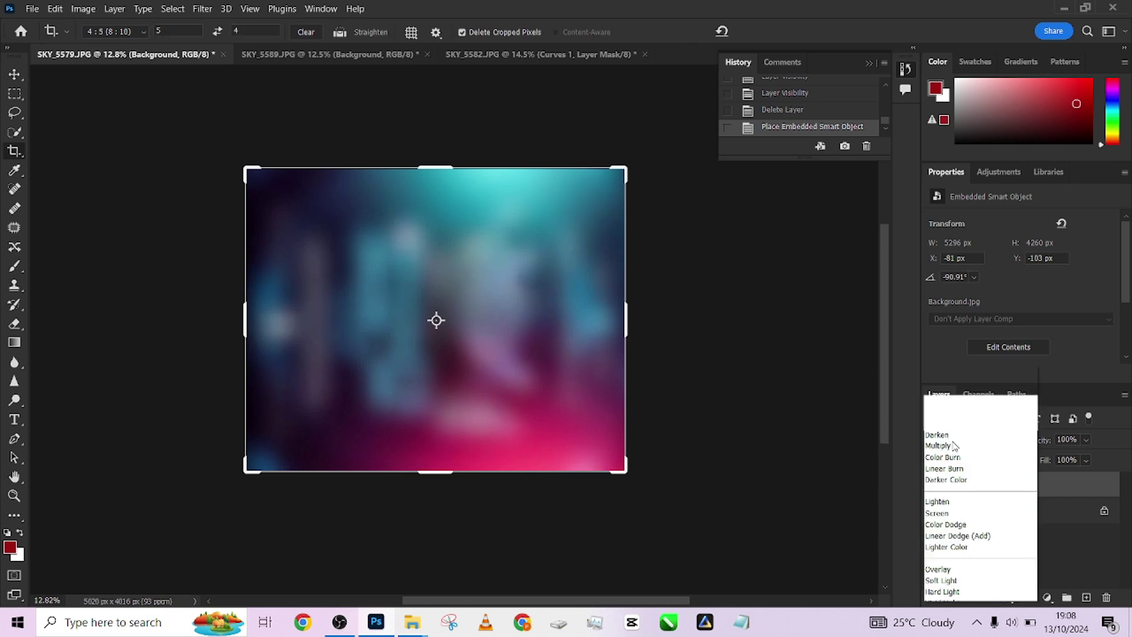
{"action": "left_click", "coordinate": [951, 426]}
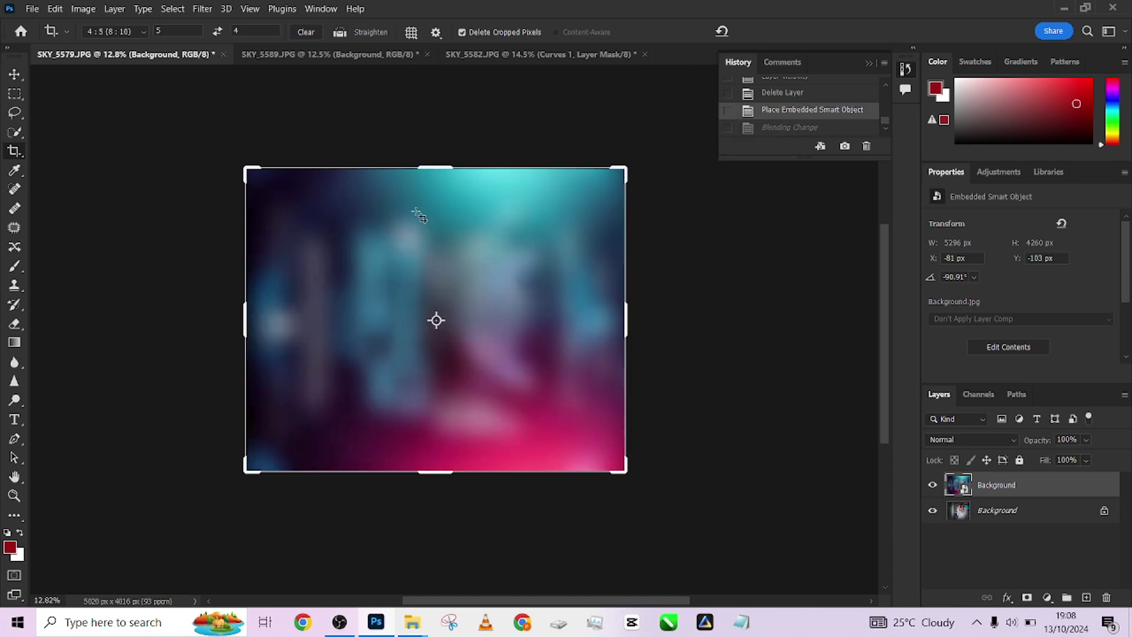
{"action": "key", "text": "ctrl+z"}
Apply a Gaussian Blur with a 424.3-pixel radius to the placed cyan and pink image, and blend its layer in Soft Light mode.
{"action": "left_click", "coordinate": [201, 9]}
{"action": "mouse_move", "coordinate": [331, 182]}
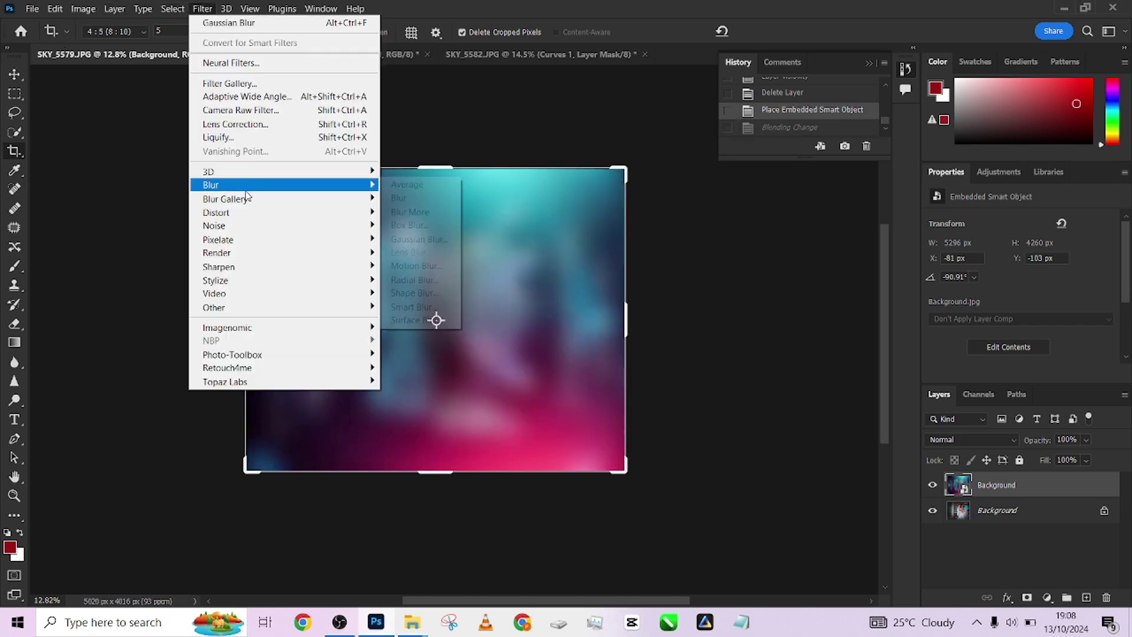
{"action": "left_click", "coordinate": [431, 238]}
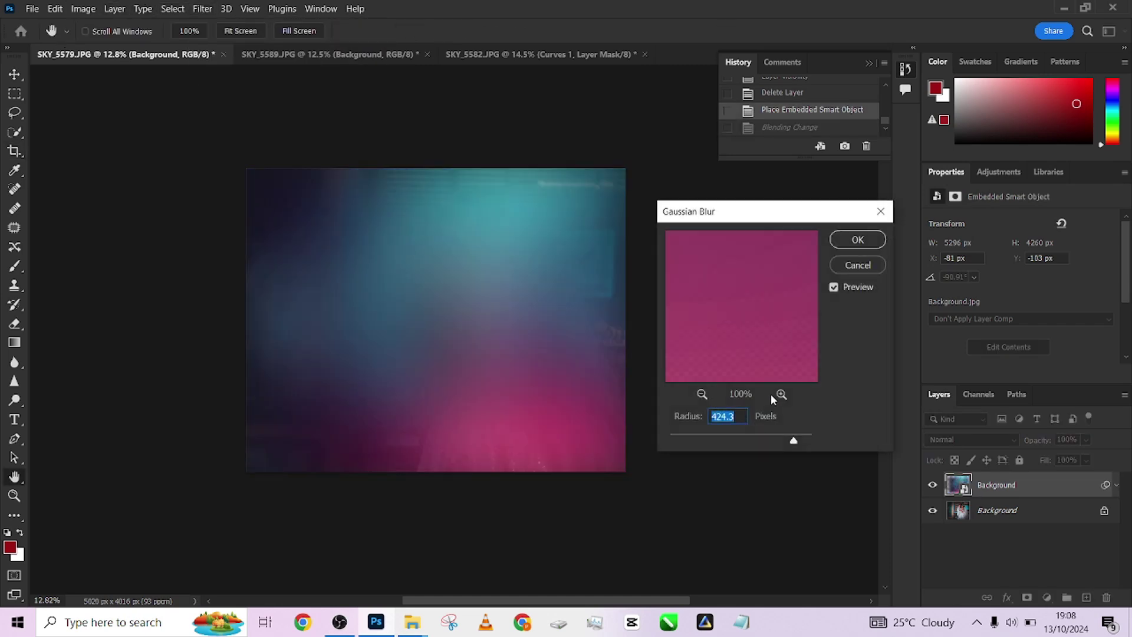
{"action": "left_click", "coordinate": [841, 245]}
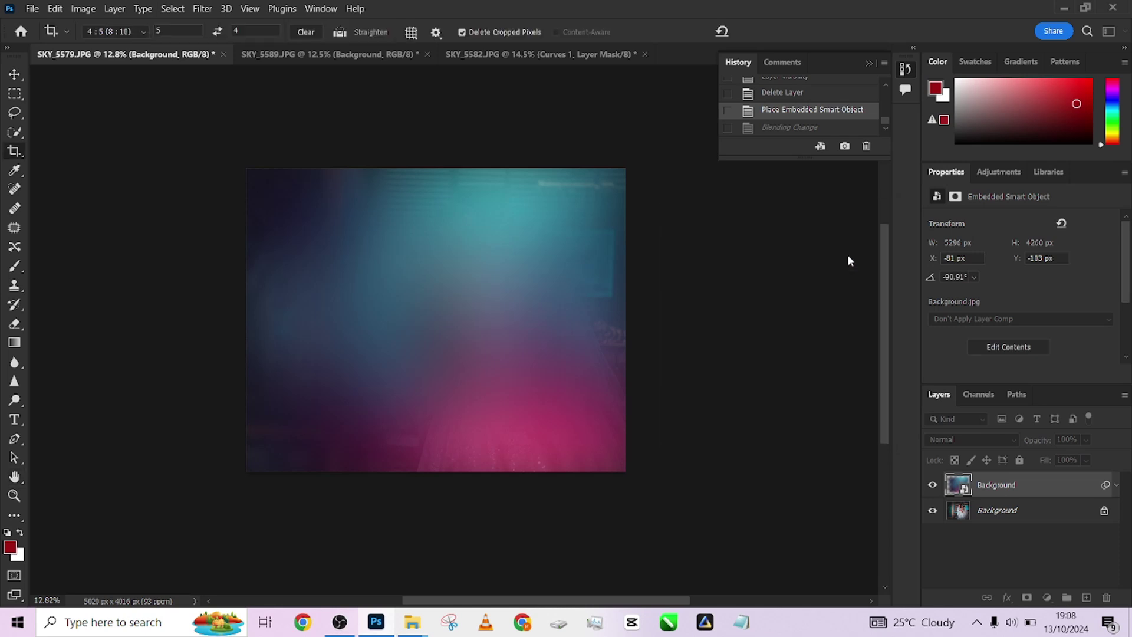
{"action": "key", "text": "c"}
{"action": "left_click", "coordinate": [961, 442]}
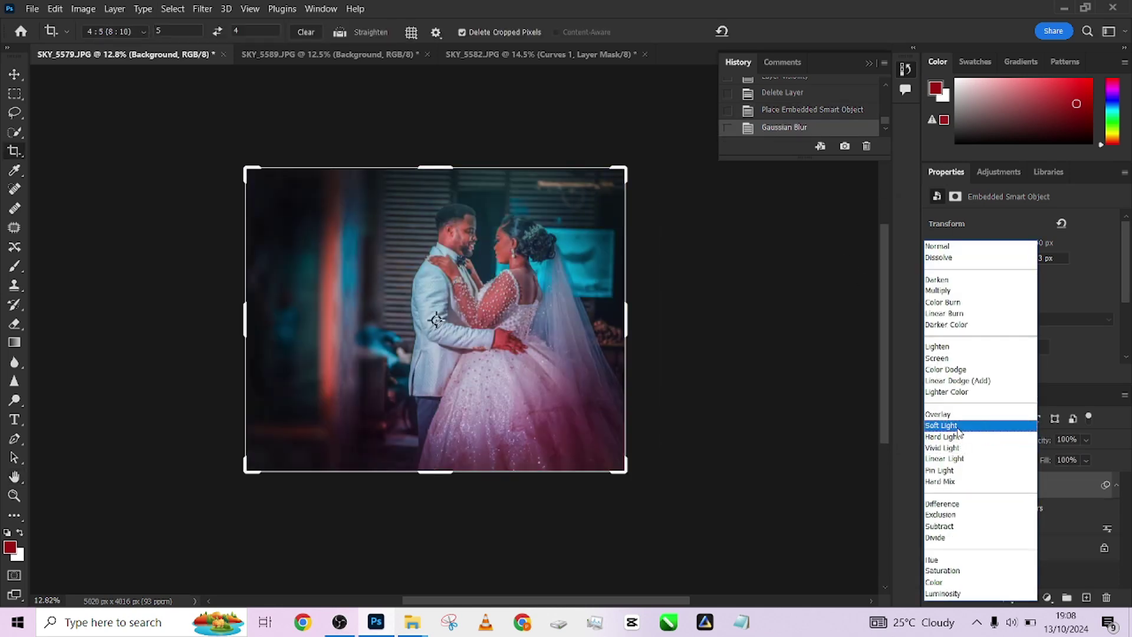
{"action": "left_click", "coordinate": [958, 426]}
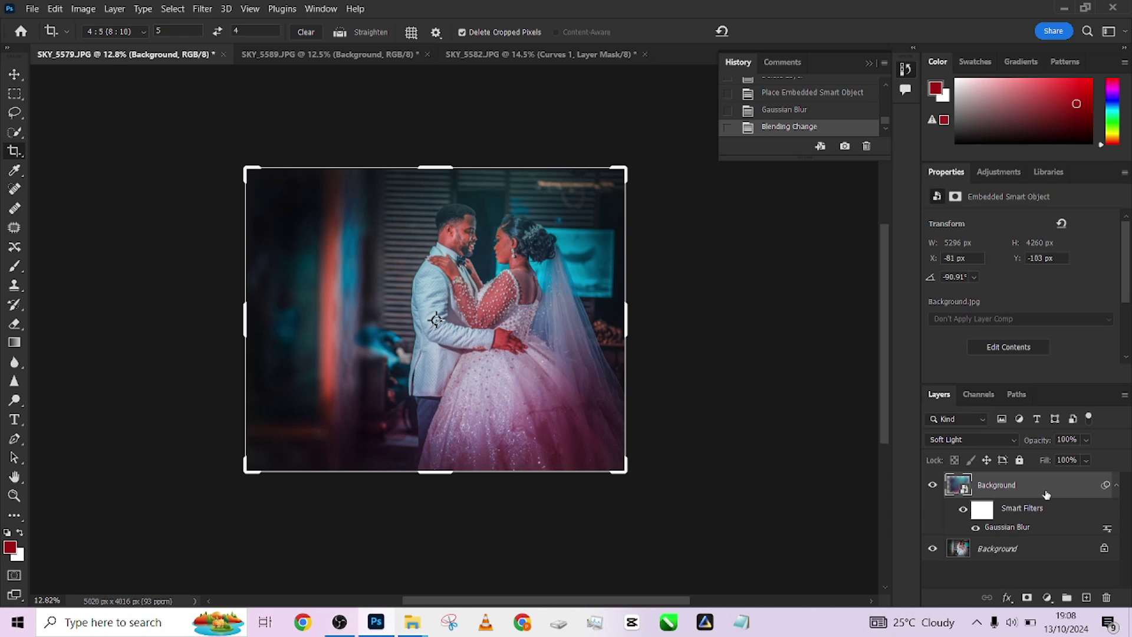
Try horizontal and vertical flips of the cyan and pink overlay, bring it back to its starting orientation, and commit the transform.
{"action": "left_click", "coordinate": [619, 405]}
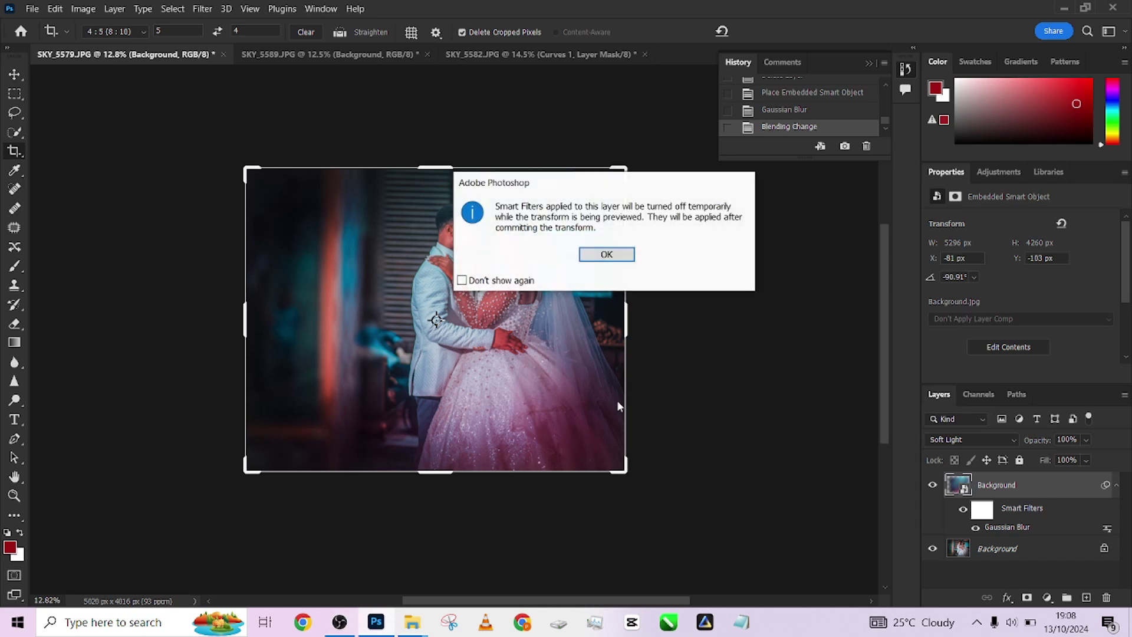
{"action": "left_click", "coordinate": [609, 255]}
{"action": "right_click", "coordinate": [601, 301]}
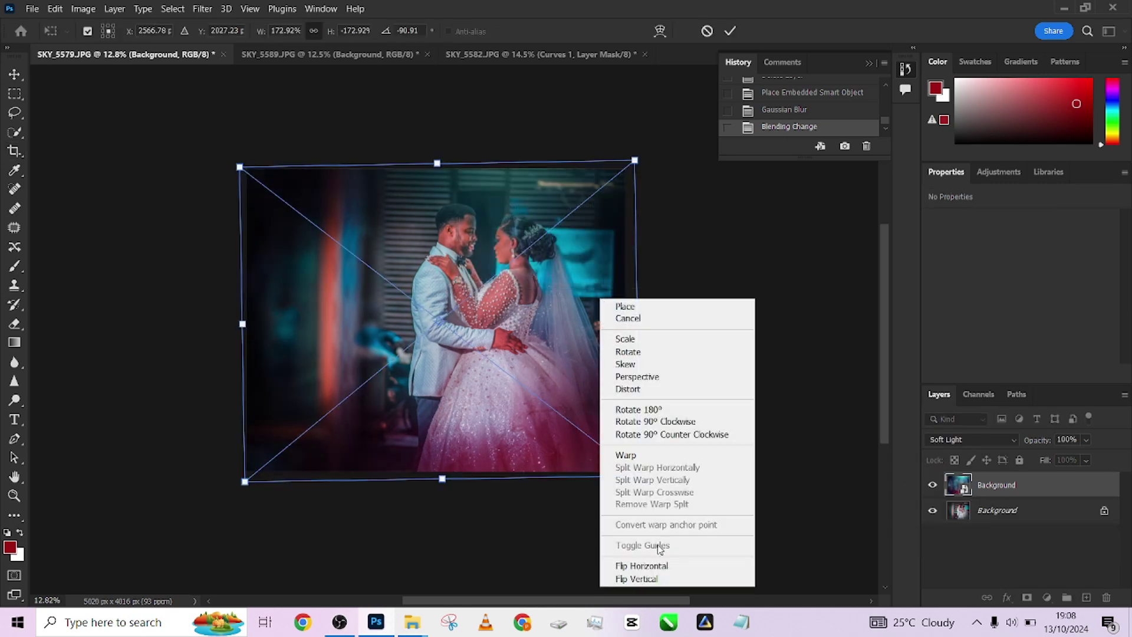
{"action": "left_click", "coordinate": [668, 565]}
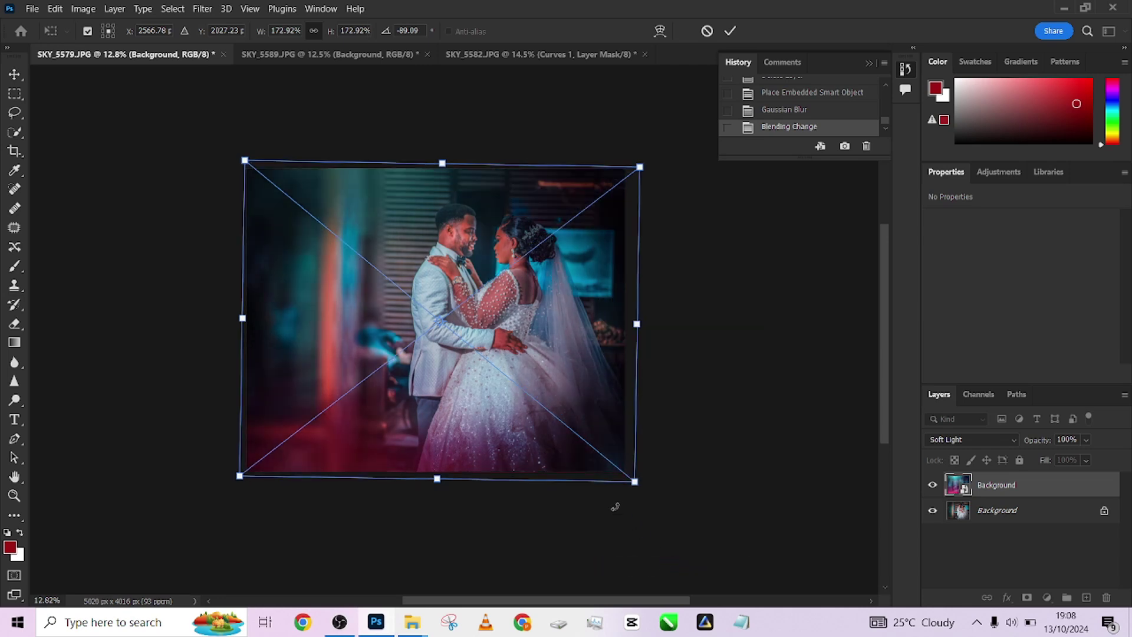
{"action": "right_click", "coordinate": [604, 469]}
{"action": "left_click", "coordinate": [630, 448]}
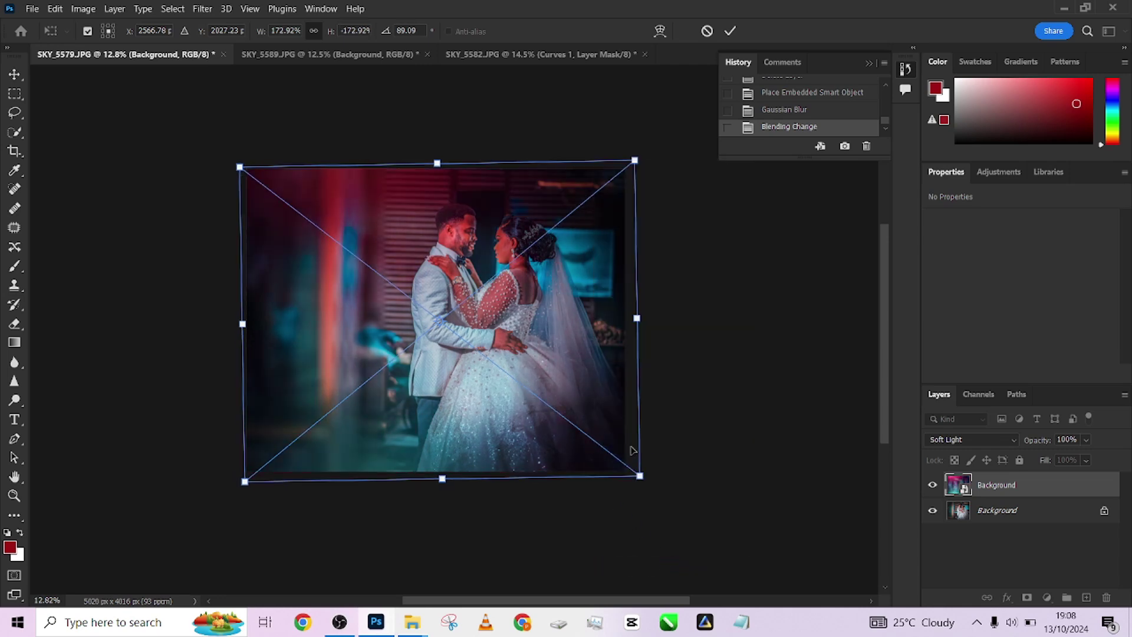
{"action": "right_click", "coordinate": [609, 419]}
{"action": "left_click", "coordinate": [627, 386]}
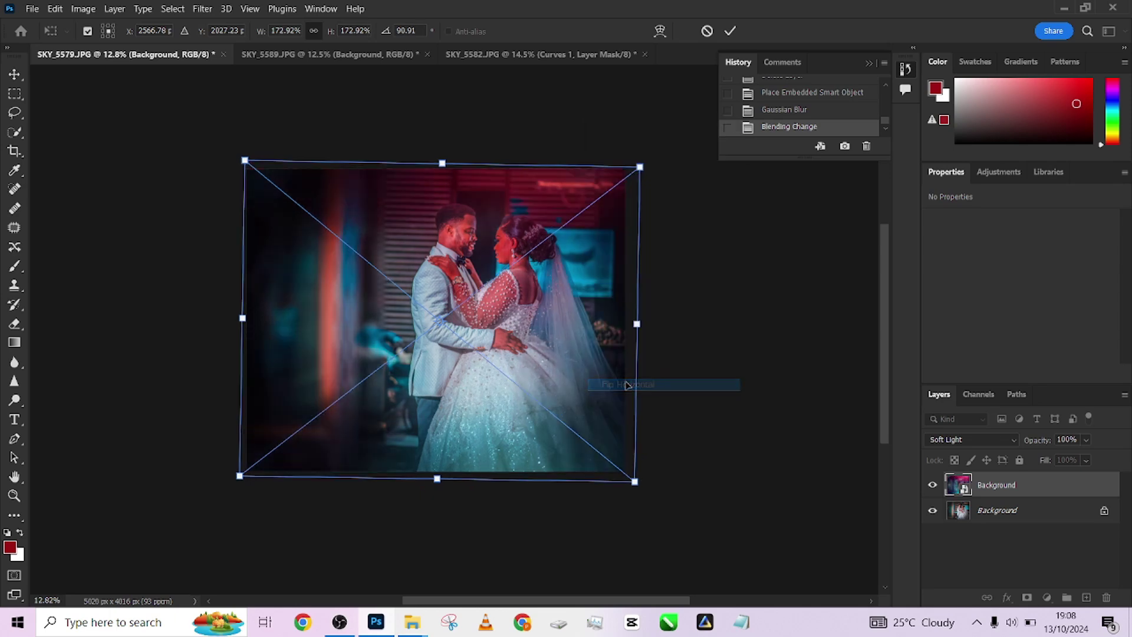
{"action": "right_click", "coordinate": [532, 358]}
{"action": "left_click", "coordinate": [576, 347]}
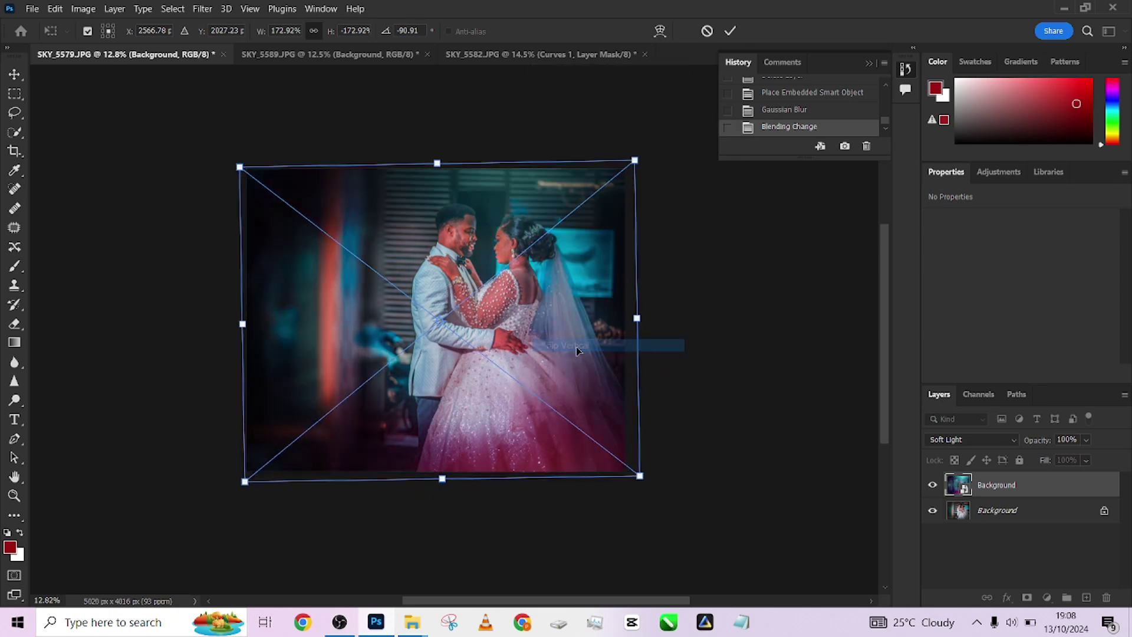
{"action": "left_click", "coordinate": [730, 32]}
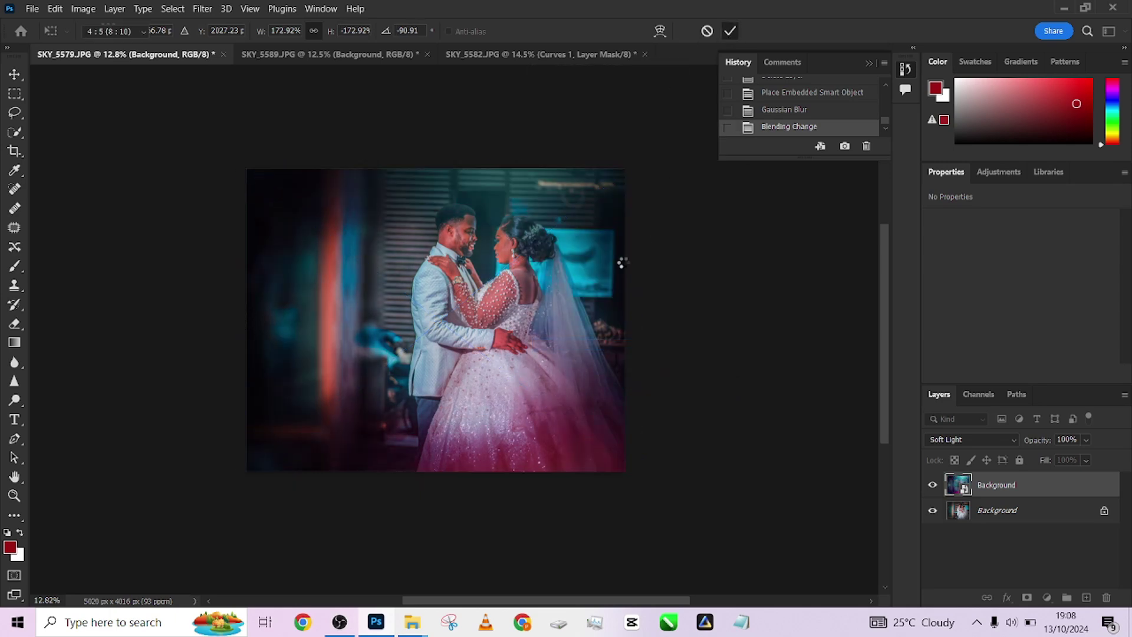
{"action": "key", "text": "c"}
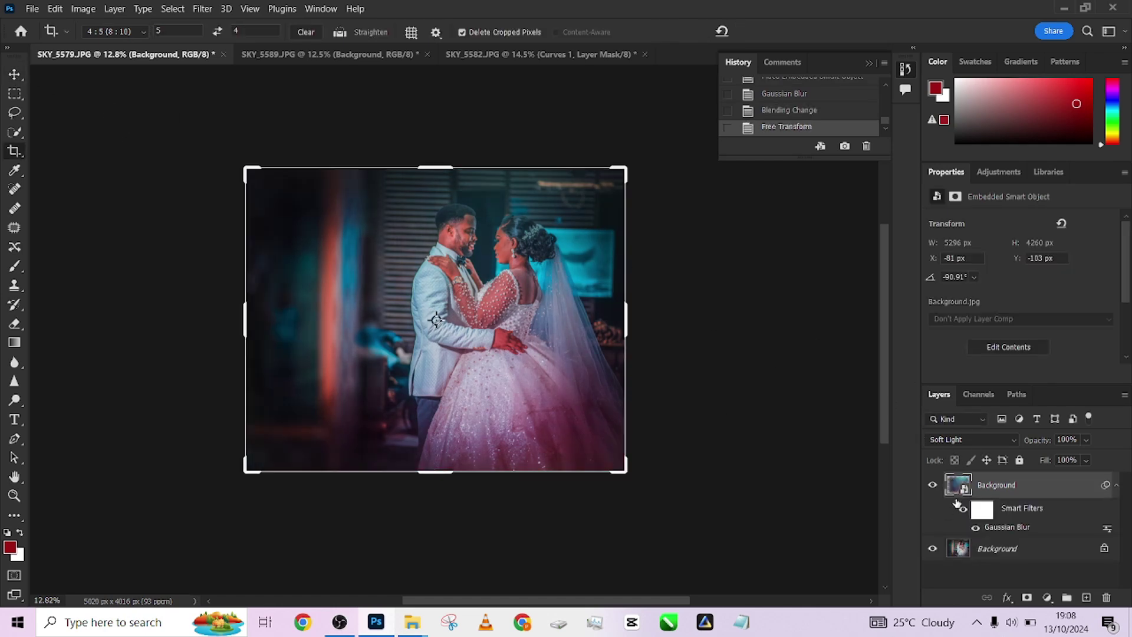
Compare the photo without the overlay, add a layer mask to the overlay, and brush black over the couple's faces and upper bodies.
{"action": "left_click", "coordinate": [933, 486]}
{"action": "left_click", "coordinate": [933, 486]}
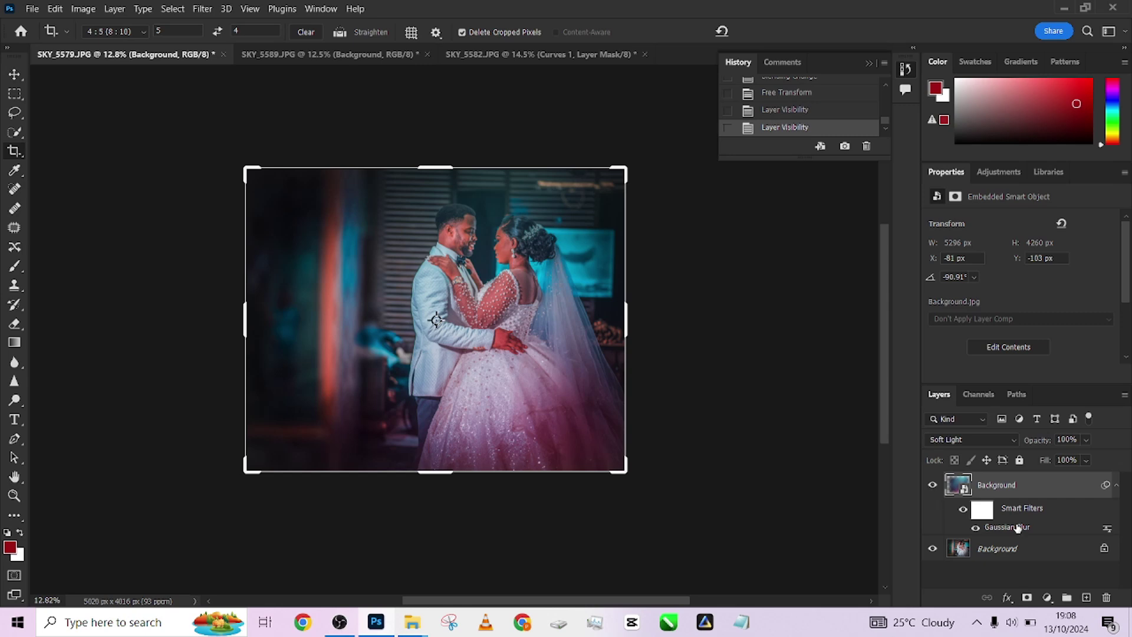
{"action": "left_click", "coordinate": [1027, 597]}
{"action": "key", "text": "b"}
{"action": "left_click_drag", "start_coordinate": [490, 293], "coordinate": [422, 296]}
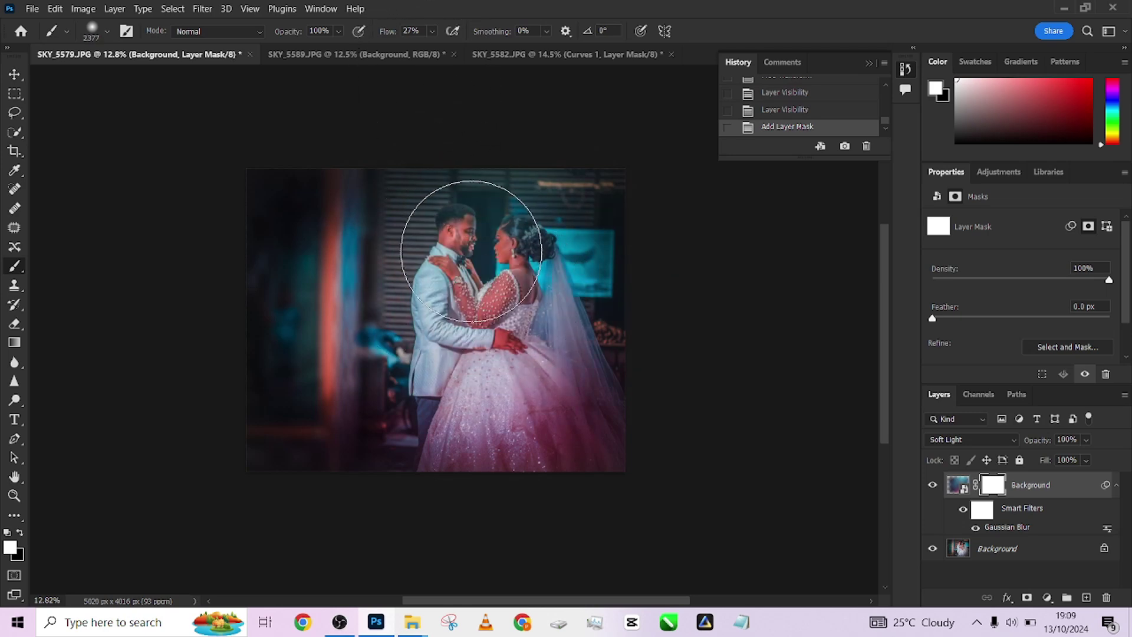
{"action": "key", "text": "x"}
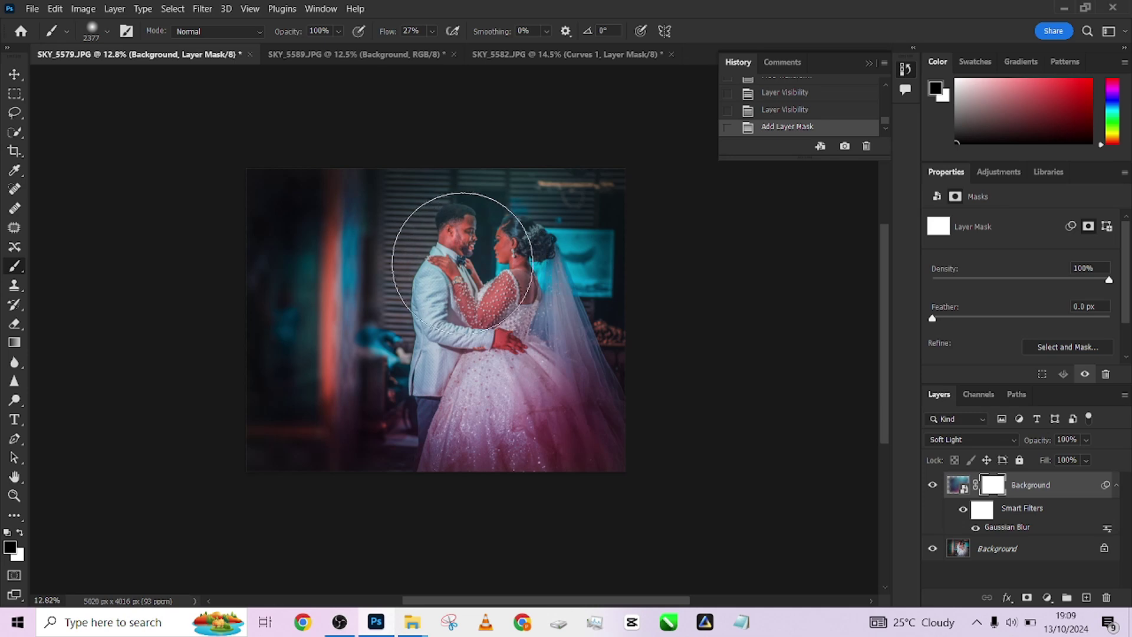
{"action": "mouse_move", "coordinate": [465, 267]}
{"action": "left_mouse_down"}
{"action": "mouse_move", "coordinate": [473, 294]}
{"action": "mouse_move", "coordinate": [487, 288]}
{"action": "mouse_move", "coordinate": [467, 259]}
{"action": "mouse_move", "coordinate": [495, 287]}
{"action": "mouse_move", "coordinate": [472, 296]}
{"action": "left_mouse_up"}
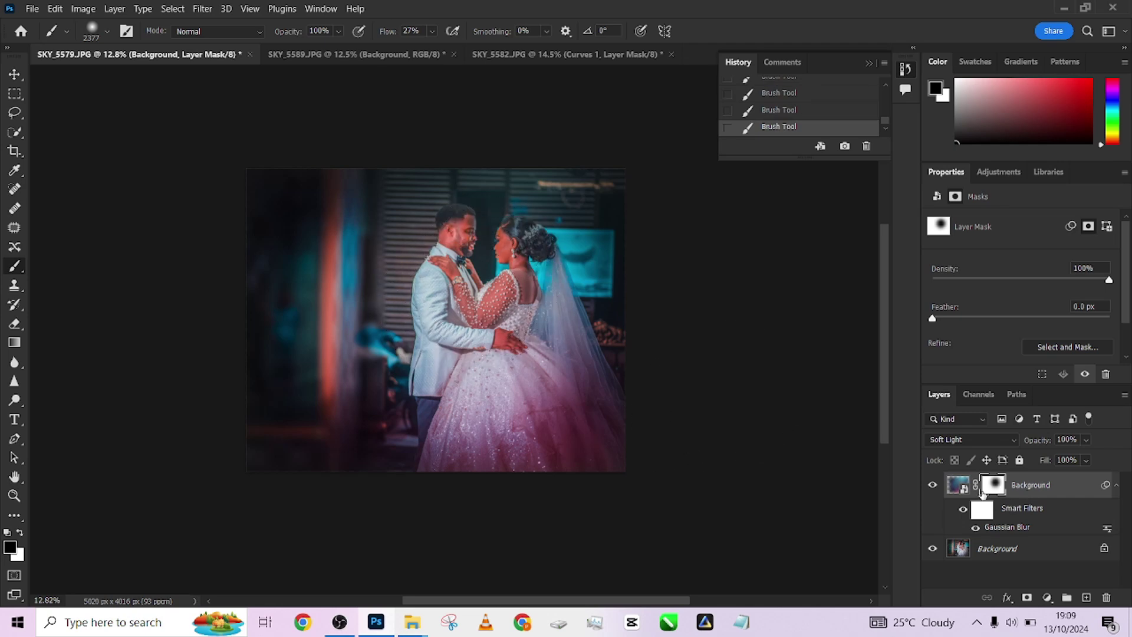
Hide and show the masked overlay repeatedly to compare the photo with and without its cyan and pink tint.
{"action": "left_click", "coordinate": [933, 485]}
{"action": "left_click", "coordinate": [933, 485]}
{"action": "left_click", "coordinate": [933, 485]}
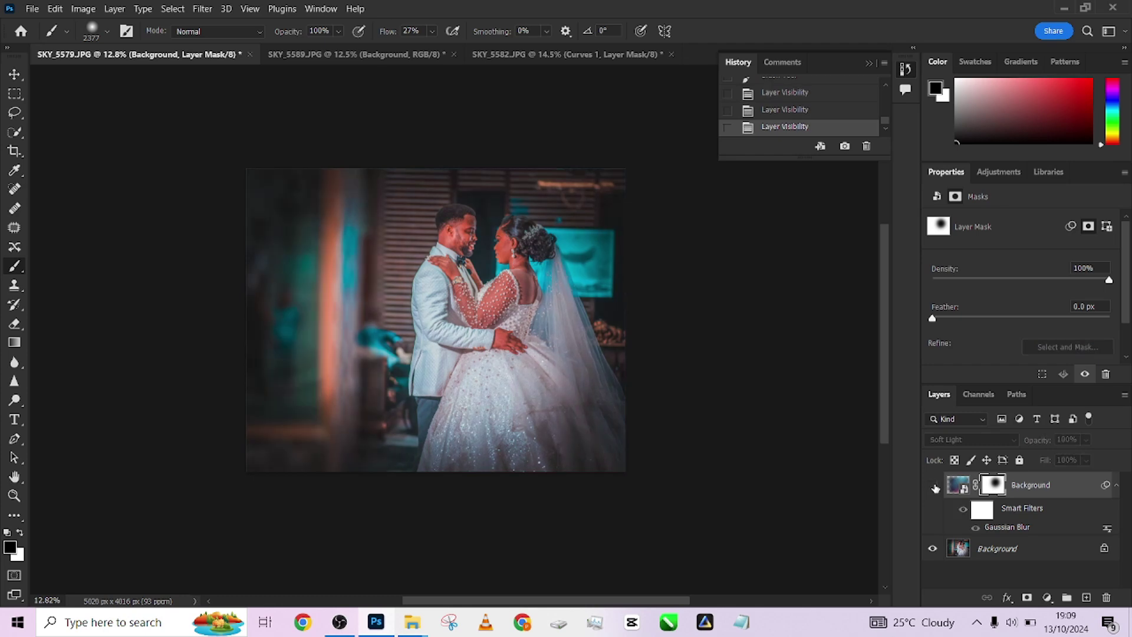
{"action": "left_click", "coordinate": [933, 485]}
{"action": "left_click", "coordinate": [933, 485]}
{"action": "left_click", "coordinate": [933, 486]}
{"action": "left_click", "coordinate": [932, 485]}
{"action": "left_click", "coordinate": [933, 486]}
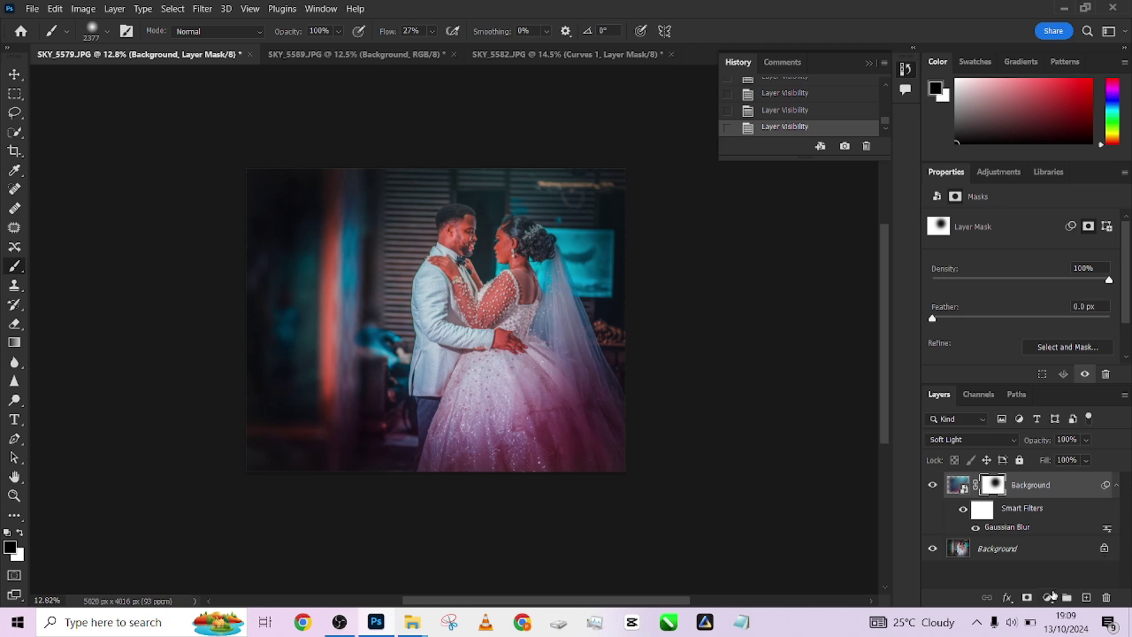
Add a Photo Filter adjustment layer above the masked overlay and set its filter to Cooling Filter (LBB).
{"action": "left_click", "coordinate": [1050, 596]}
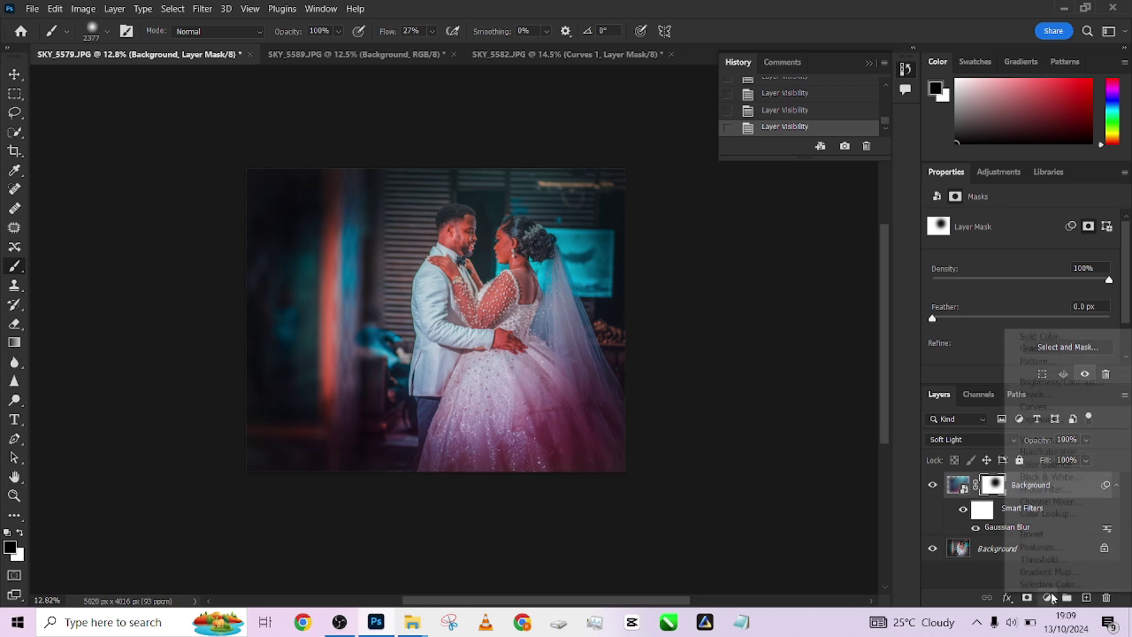
{"action": "left_click", "coordinate": [1055, 489]}
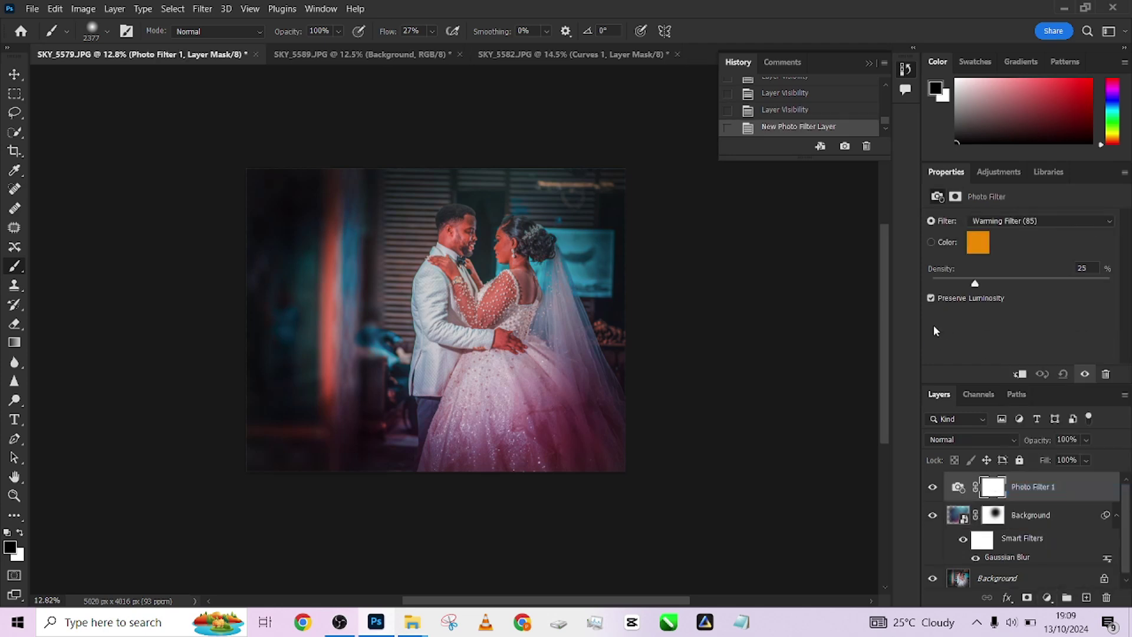
{"action": "left_click", "coordinate": [1033, 223]}
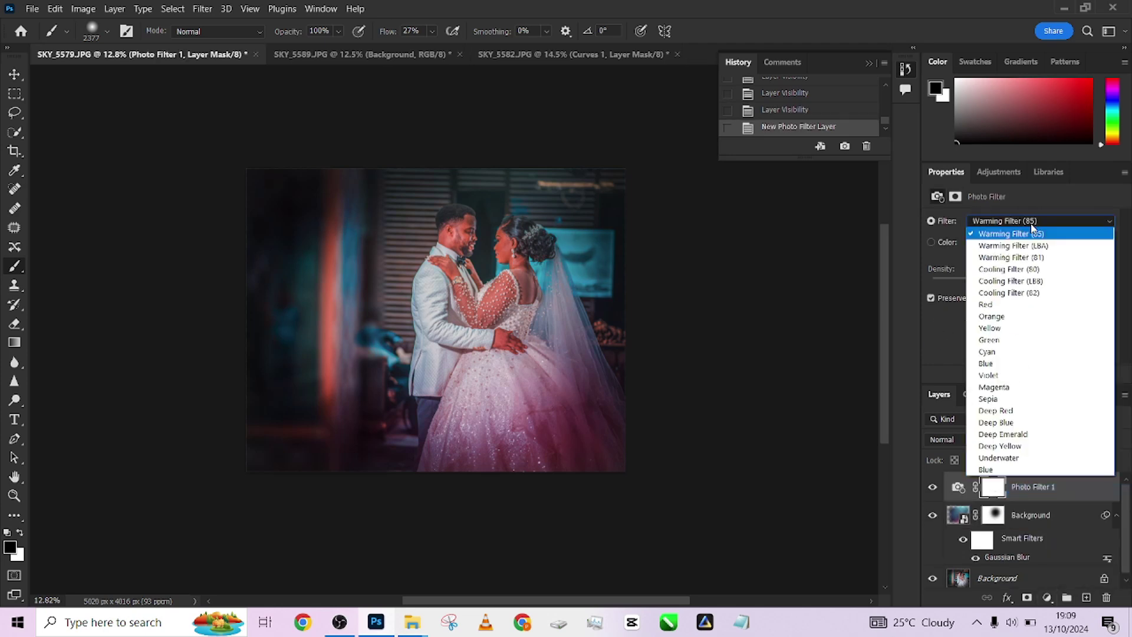
{"action": "left_click", "coordinate": [1011, 282]}
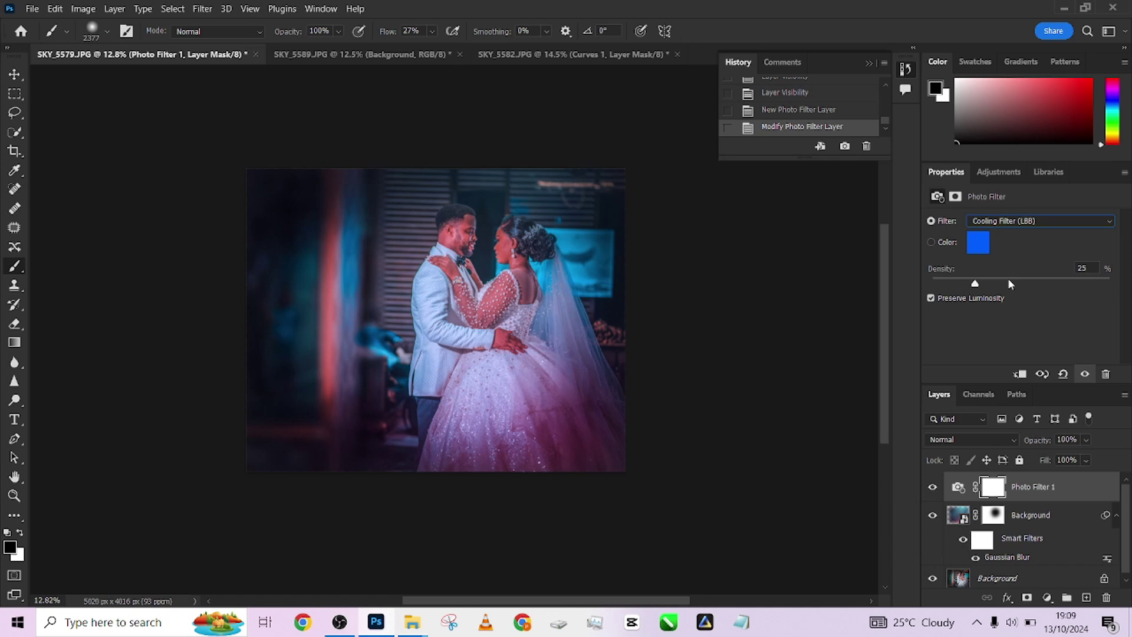
Lower the Photo Filter layer's opacity to 71% and toggle its visibility to compare the cooling effect.
{"action": "left_click", "coordinate": [1086, 441]}
{"action": "left_click_drag", "start_coordinate": [1090, 461], "coordinate": [1082, 460]}
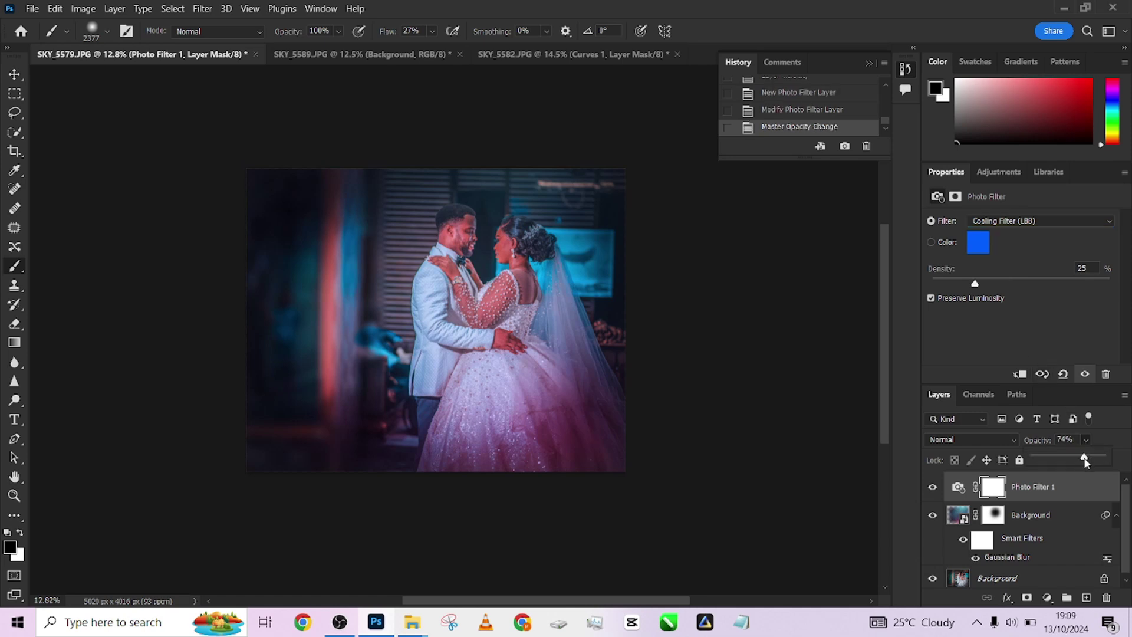
{"action": "left_click", "coordinate": [934, 489]}
{"action": "left_click", "coordinate": [934, 489]}
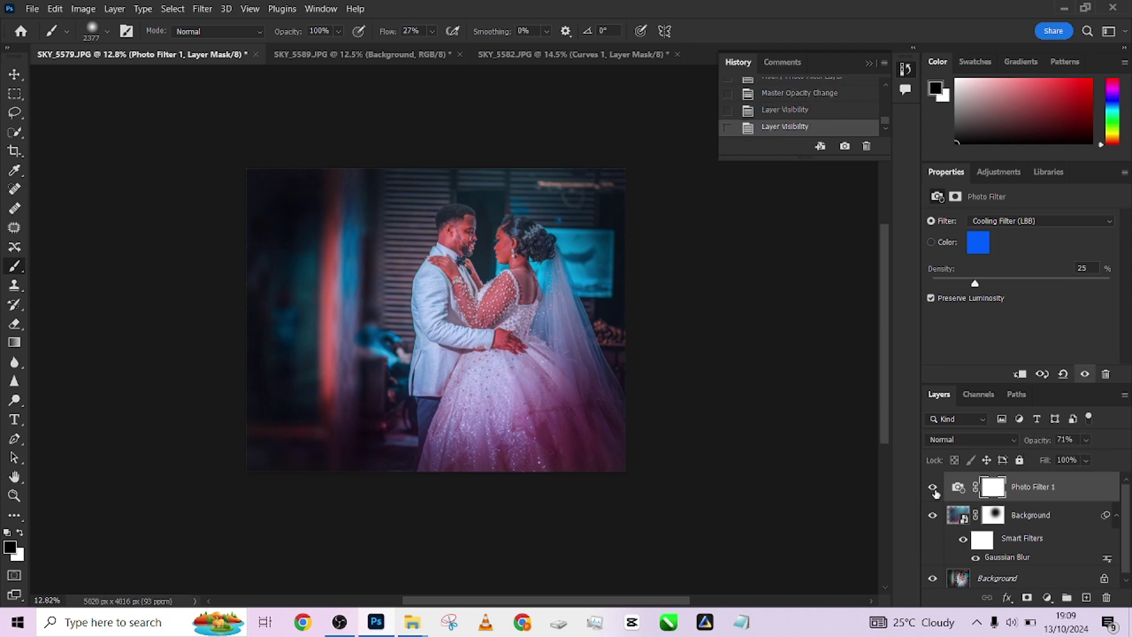